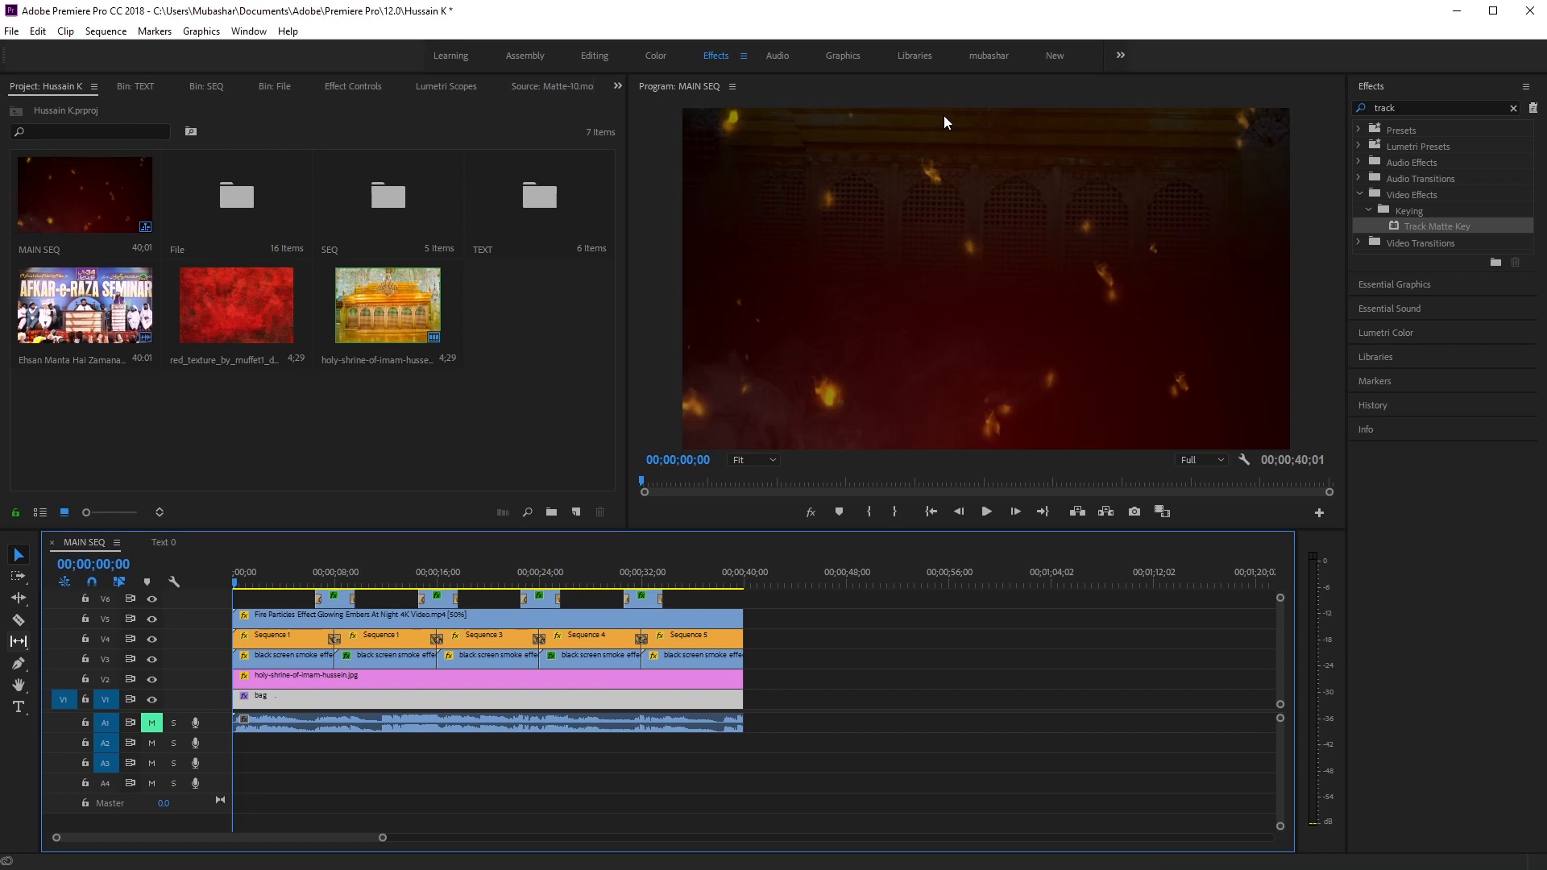
Step: Play and scrub through the first seconds of MAIN SEQ to preview the animated Urdu title
{"action": "left_click", "coordinate": [258, 578]}
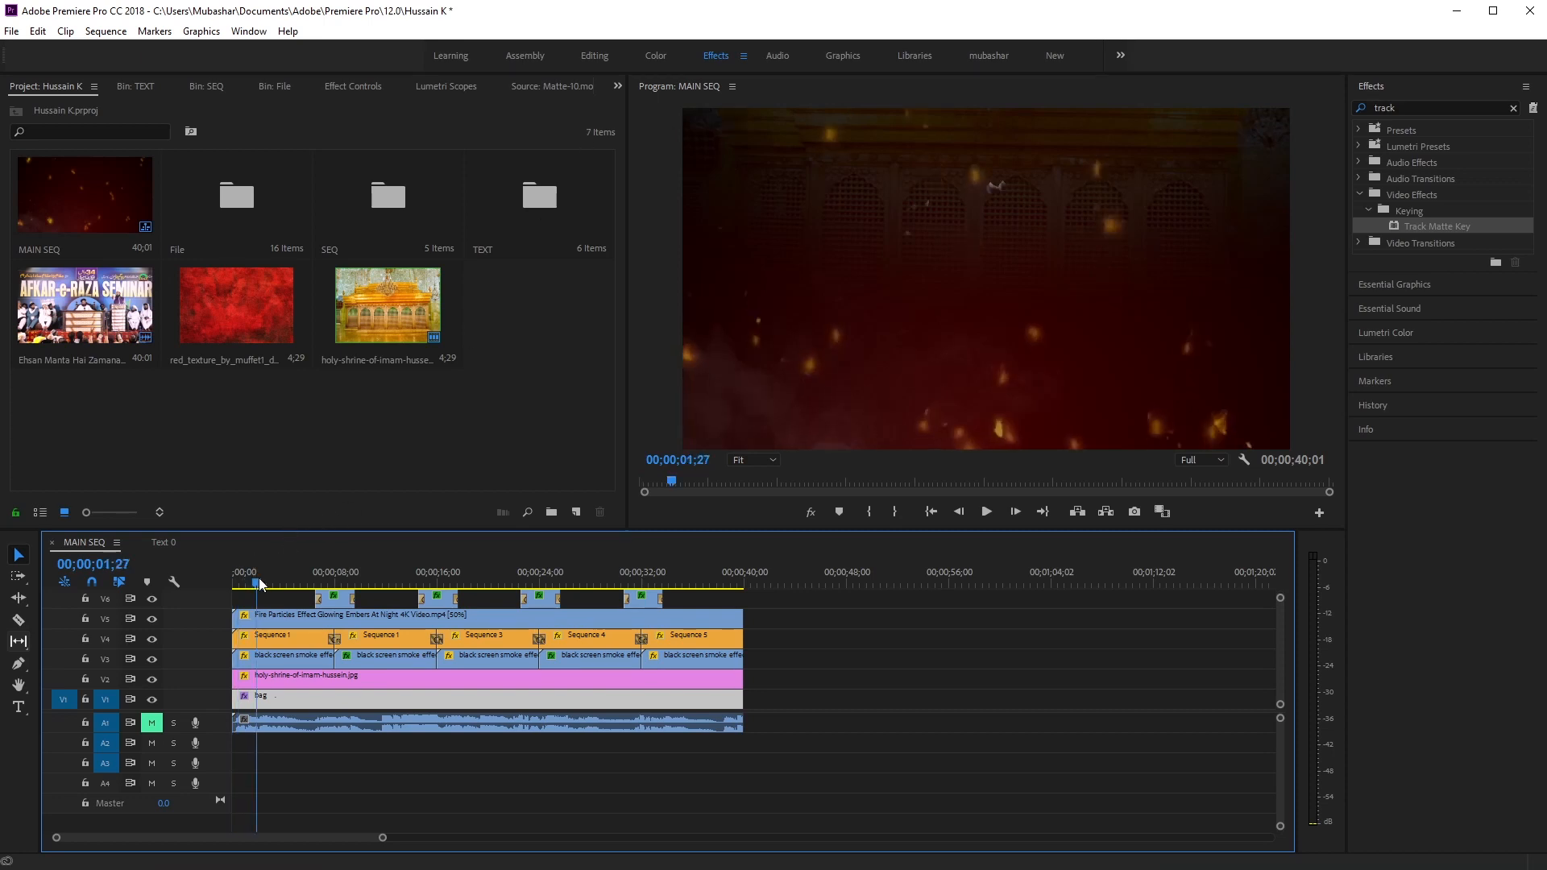
{"action": "mouse_move", "coordinate": [262, 579]}
{"action": "left_mouse_down"}
{"action": "mouse_move", "coordinate": [245, 588]}
{"action": "mouse_move", "coordinate": [268, 594]}
{"action": "left_mouse_up"}
{"action": "key", "text": "space"}
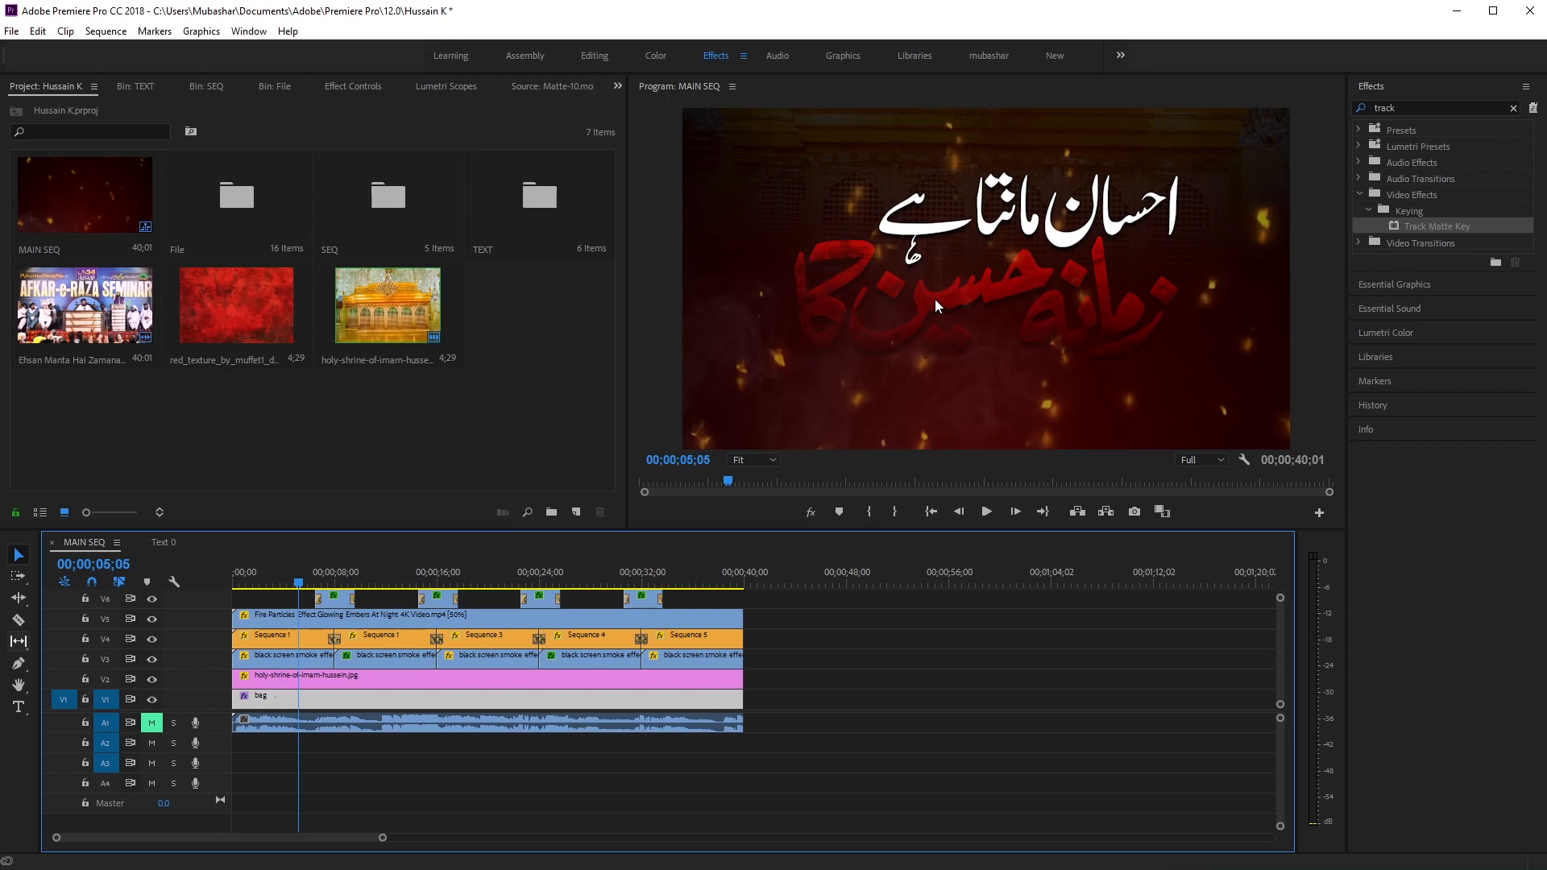
{"action": "left_click_drag", "start_coordinate": [291, 573], "coordinate": [262, 573]}
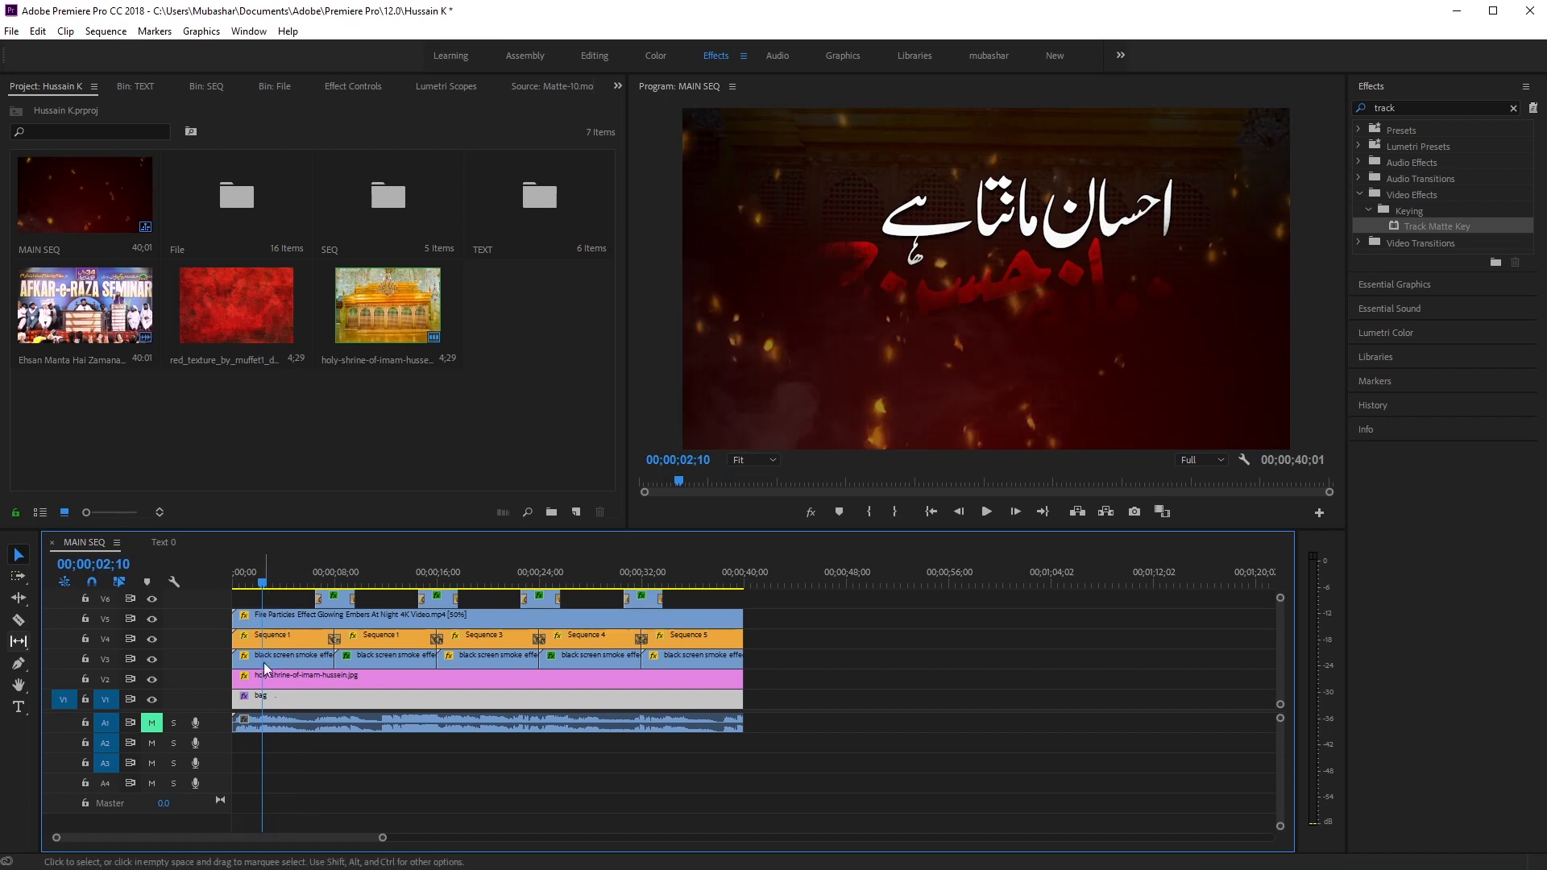
{"action": "left_click_drag", "start_coordinate": [263, 580], "coordinate": [311, 600]}
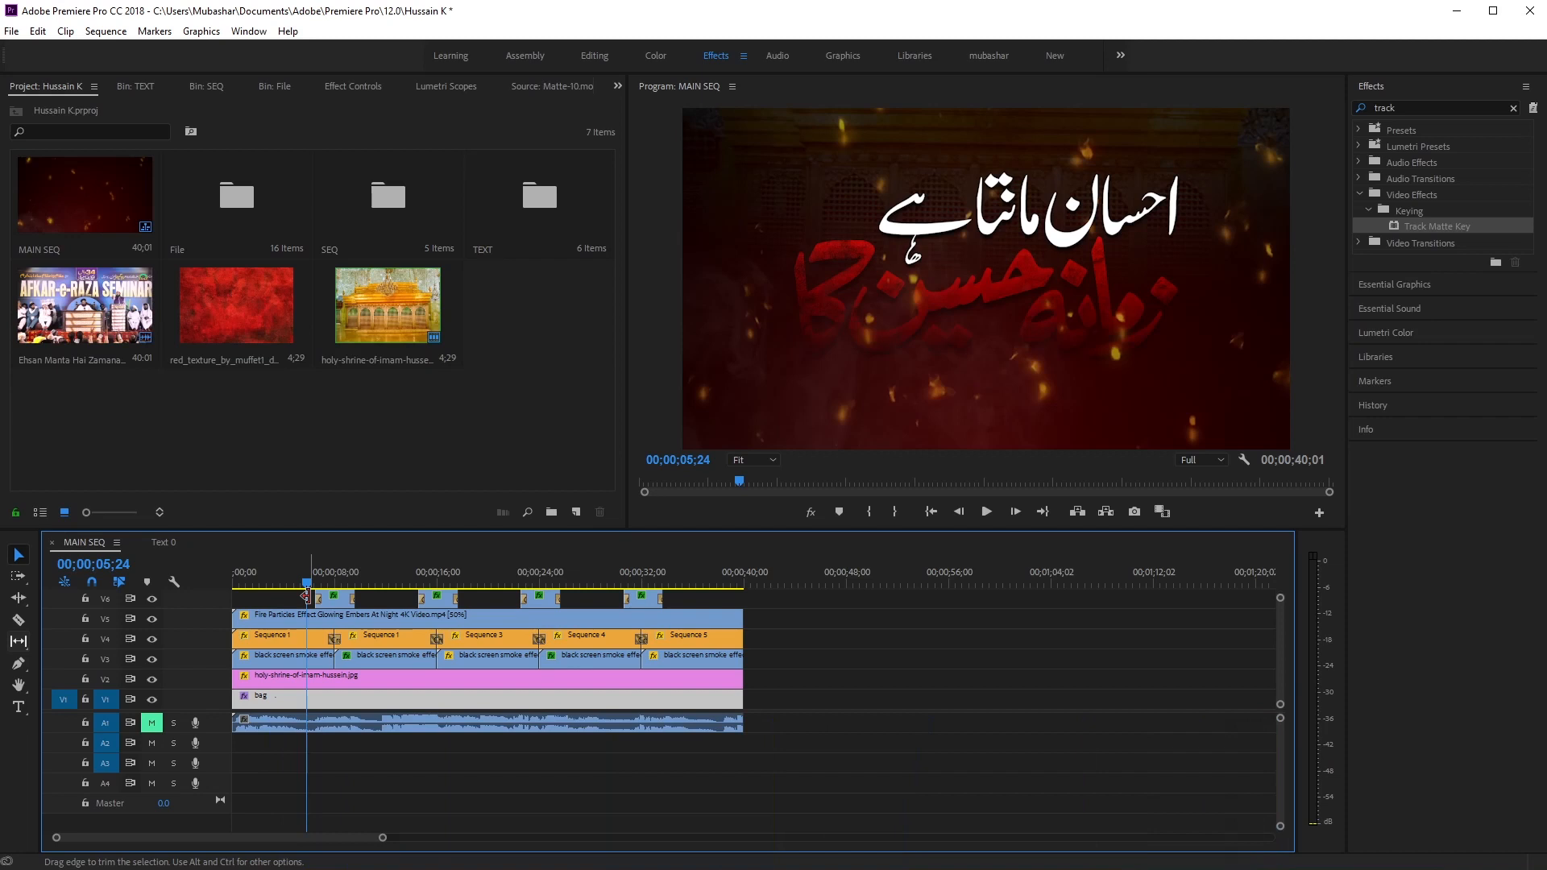
{"action": "left_click", "coordinate": [313, 480]}
Step: Create a new sequence named Sequence using the DSLR 1080p30 preset
{"action": "key", "text": "ctrl+n"}
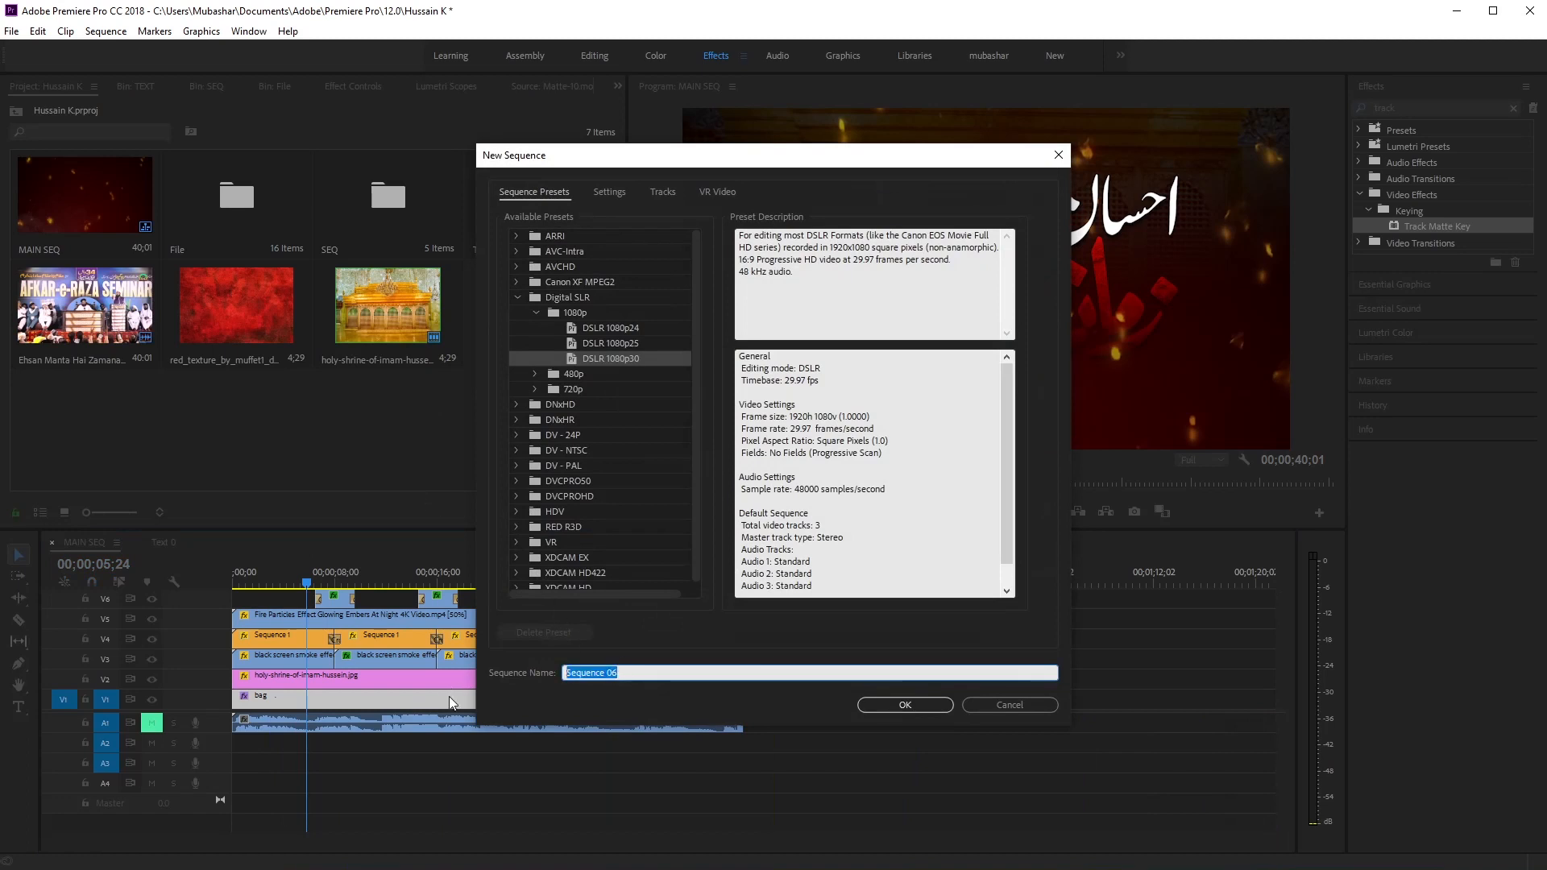
{"action": "left_click", "coordinate": [630, 673]}
{"action": "key", "text": "BackSpace"}
{"action": "key", "text": "BackSpace"}
{"action": "key", "text": "BackSpace"}
{"action": "key", "text": "Return"}
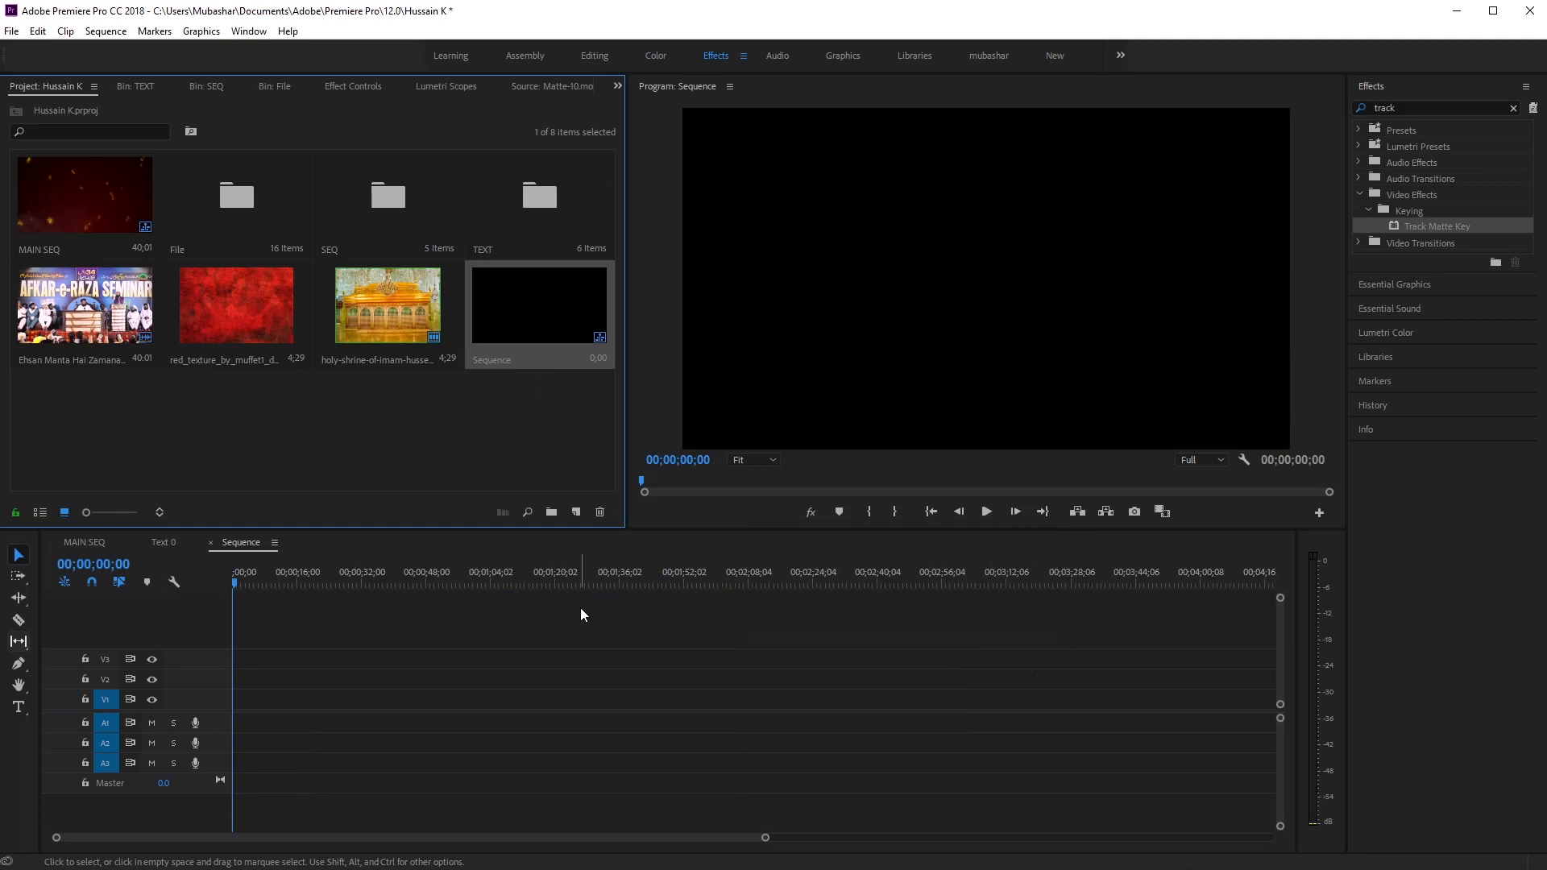
Step: Place 1.png from the File bin at the start of video track 1 and extend it to about 23;26
{"action": "double_click", "coordinate": [244, 217]}
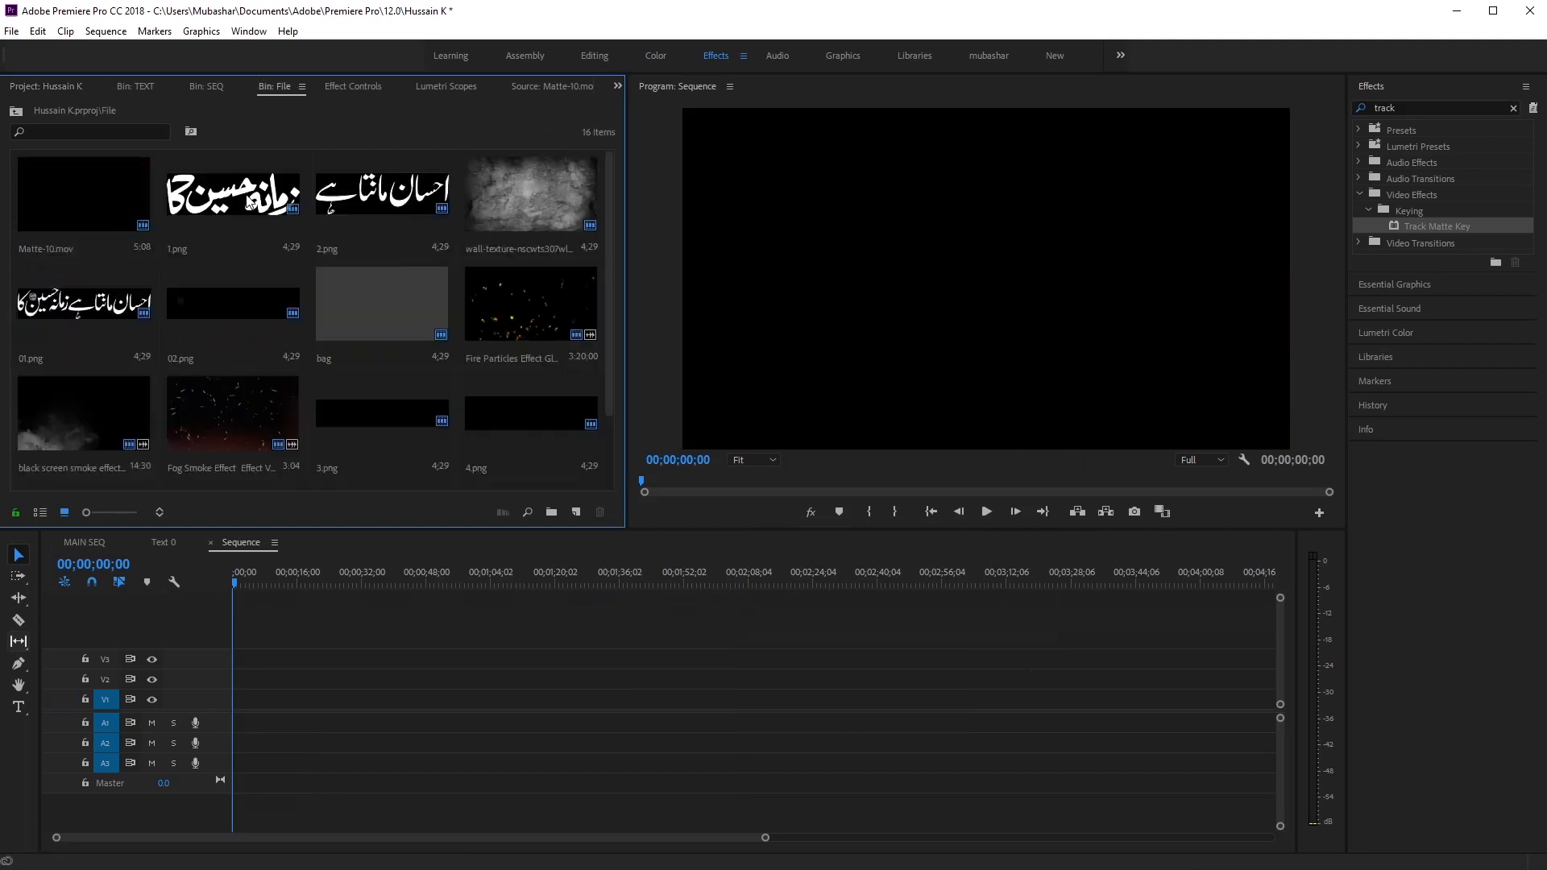
{"action": "left_click_drag", "start_coordinate": [225, 193], "coordinate": [242, 693]}
{"action": "left_click_drag", "start_coordinate": [765, 838], "coordinate": [430, 838]}
{"action": "left_click_drag", "start_coordinate": [284, 699], "coordinate": [488, 699]}
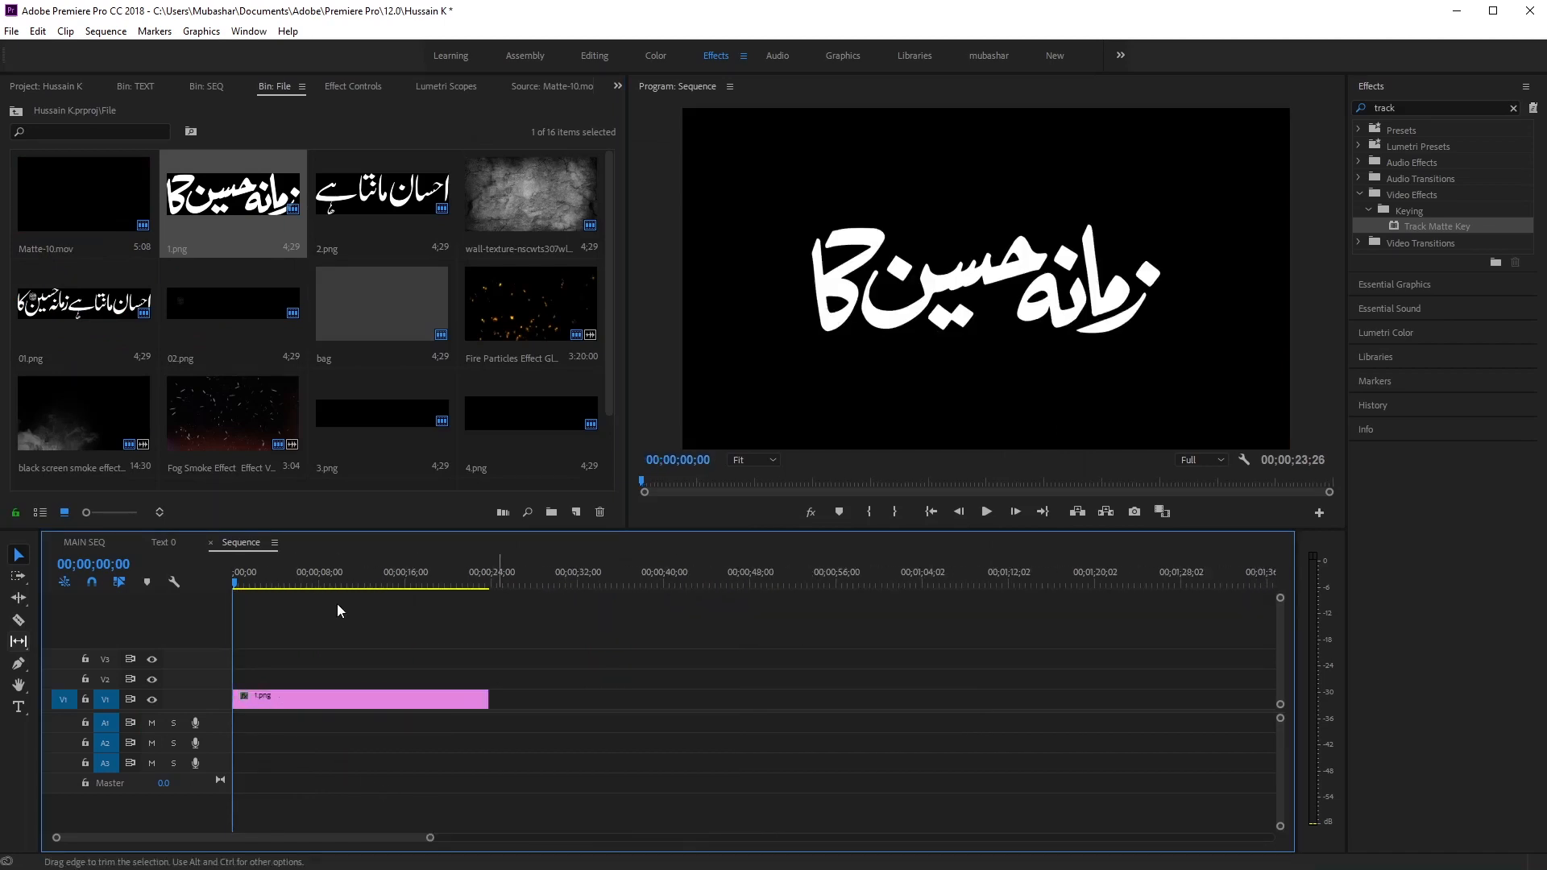
{"action": "left_click", "coordinate": [271, 579]}
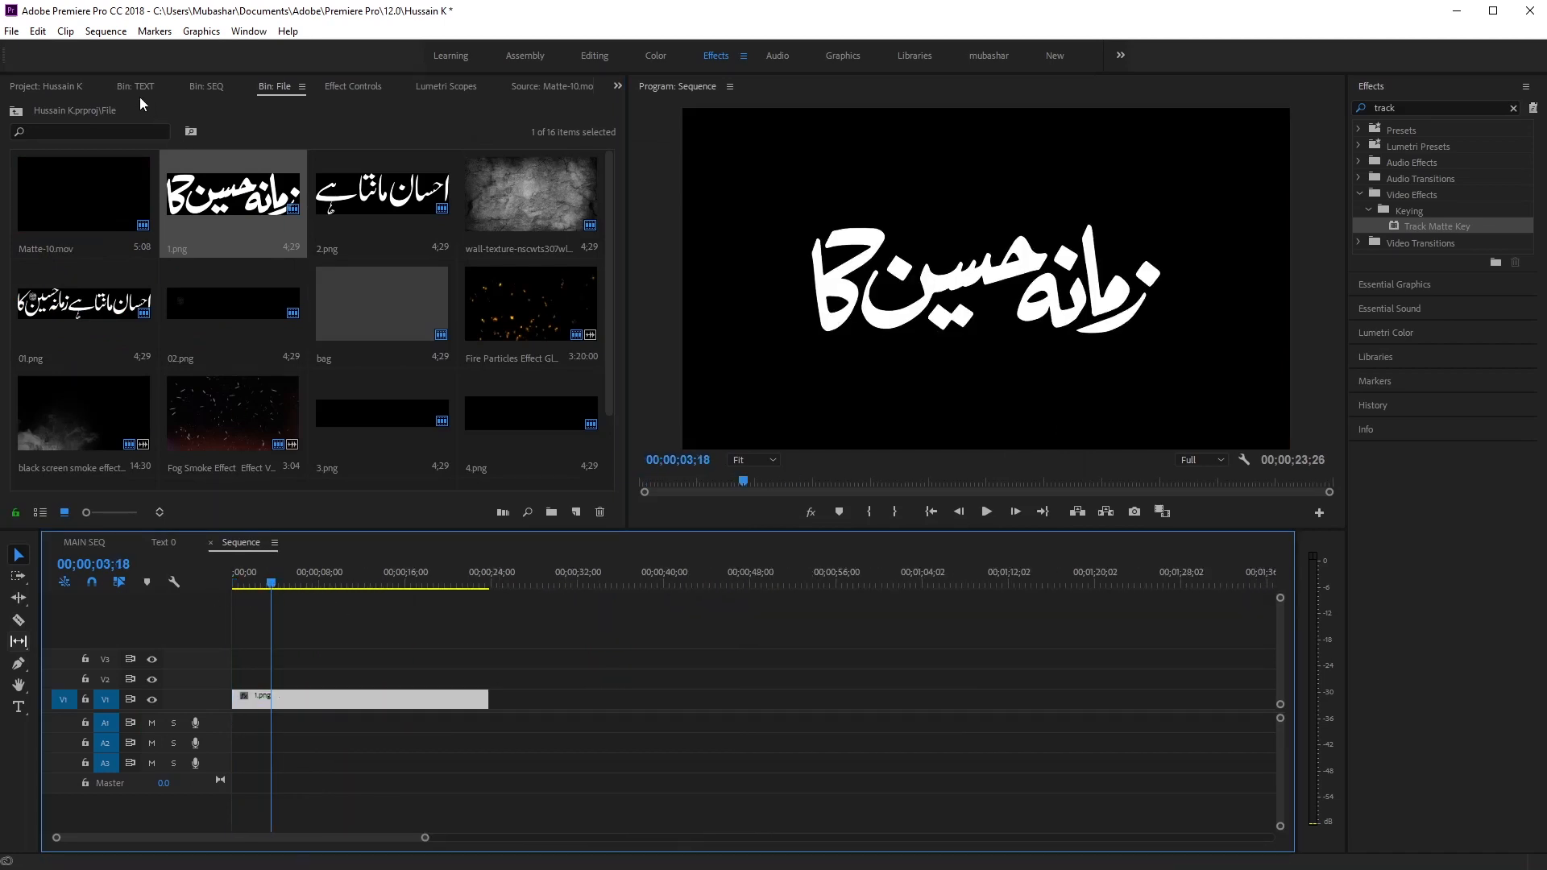
Step: Clear the old effect search, find the Ramp effect and apply it to the 1.png clip
{"action": "left_click", "coordinate": [57, 95]}
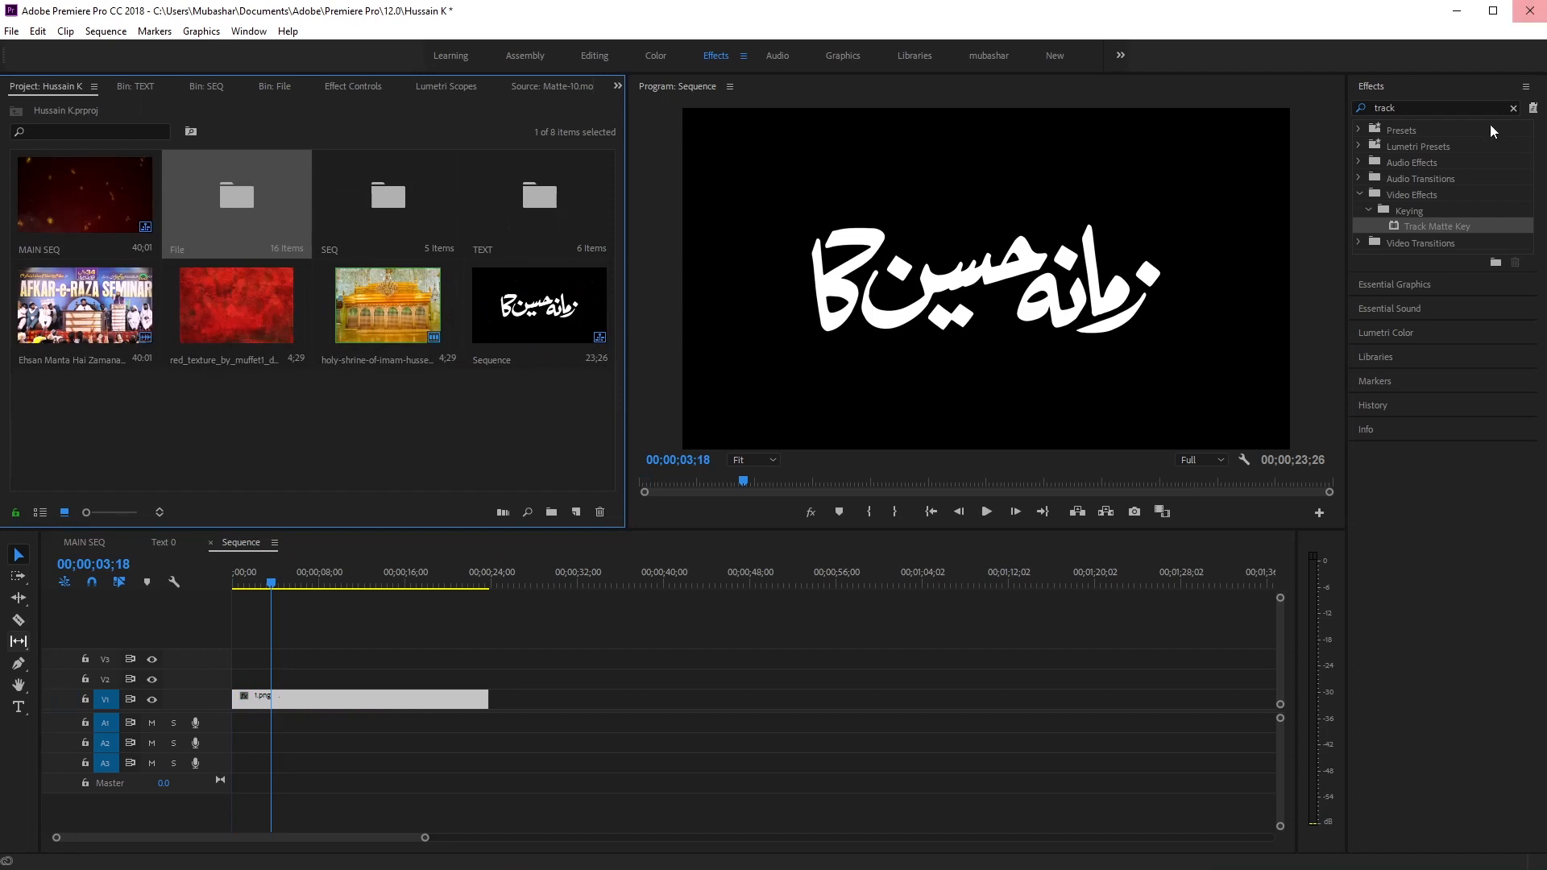
{"action": "left_click", "coordinate": [1513, 108]}
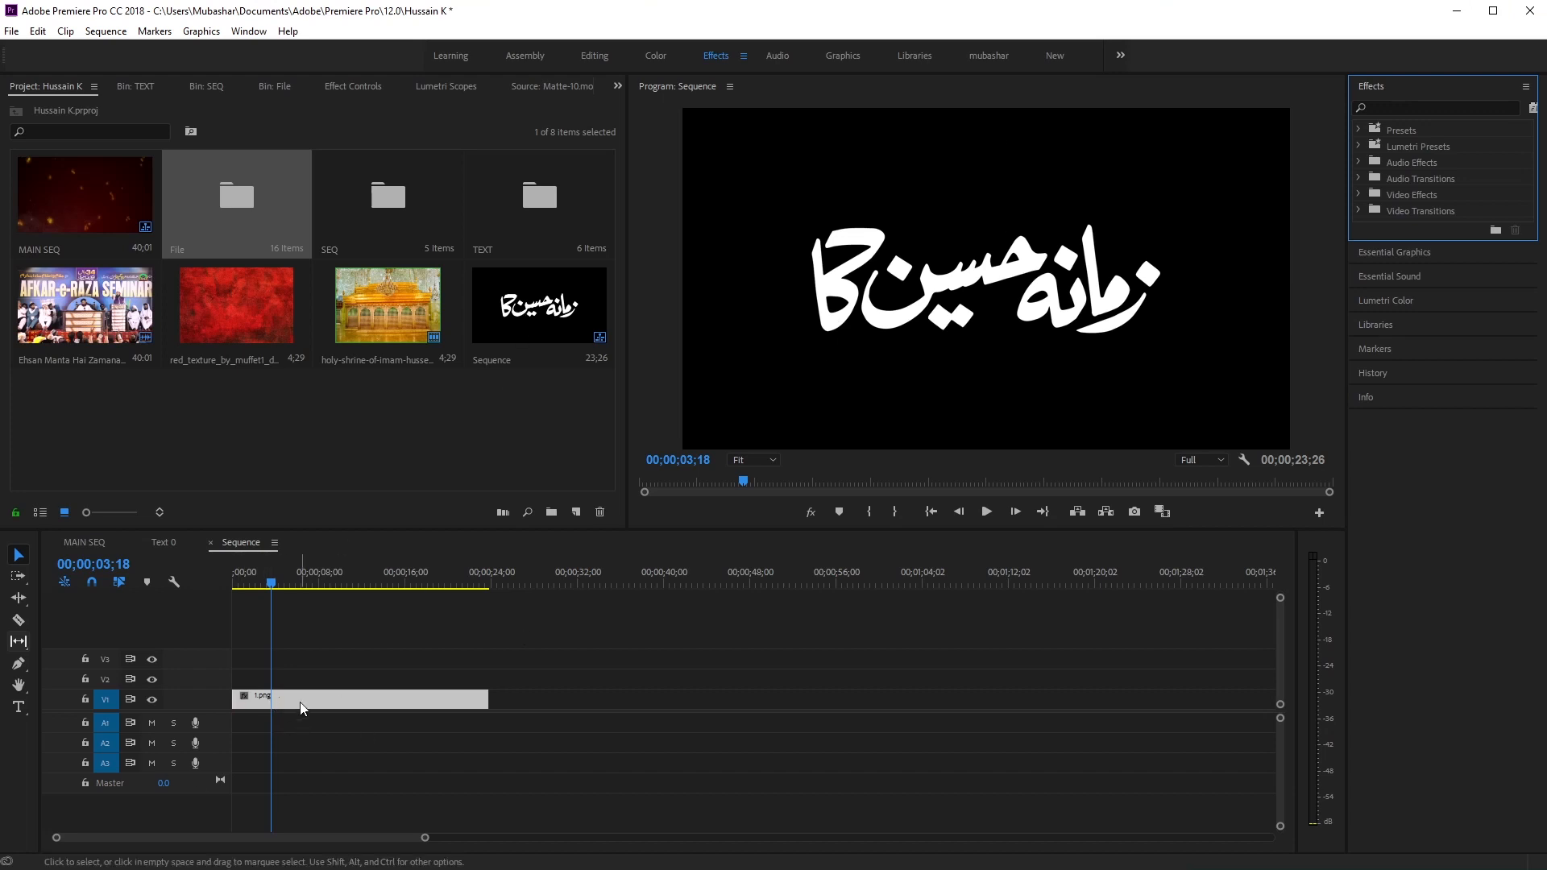
{"action": "double_click", "coordinate": [204, 700]}
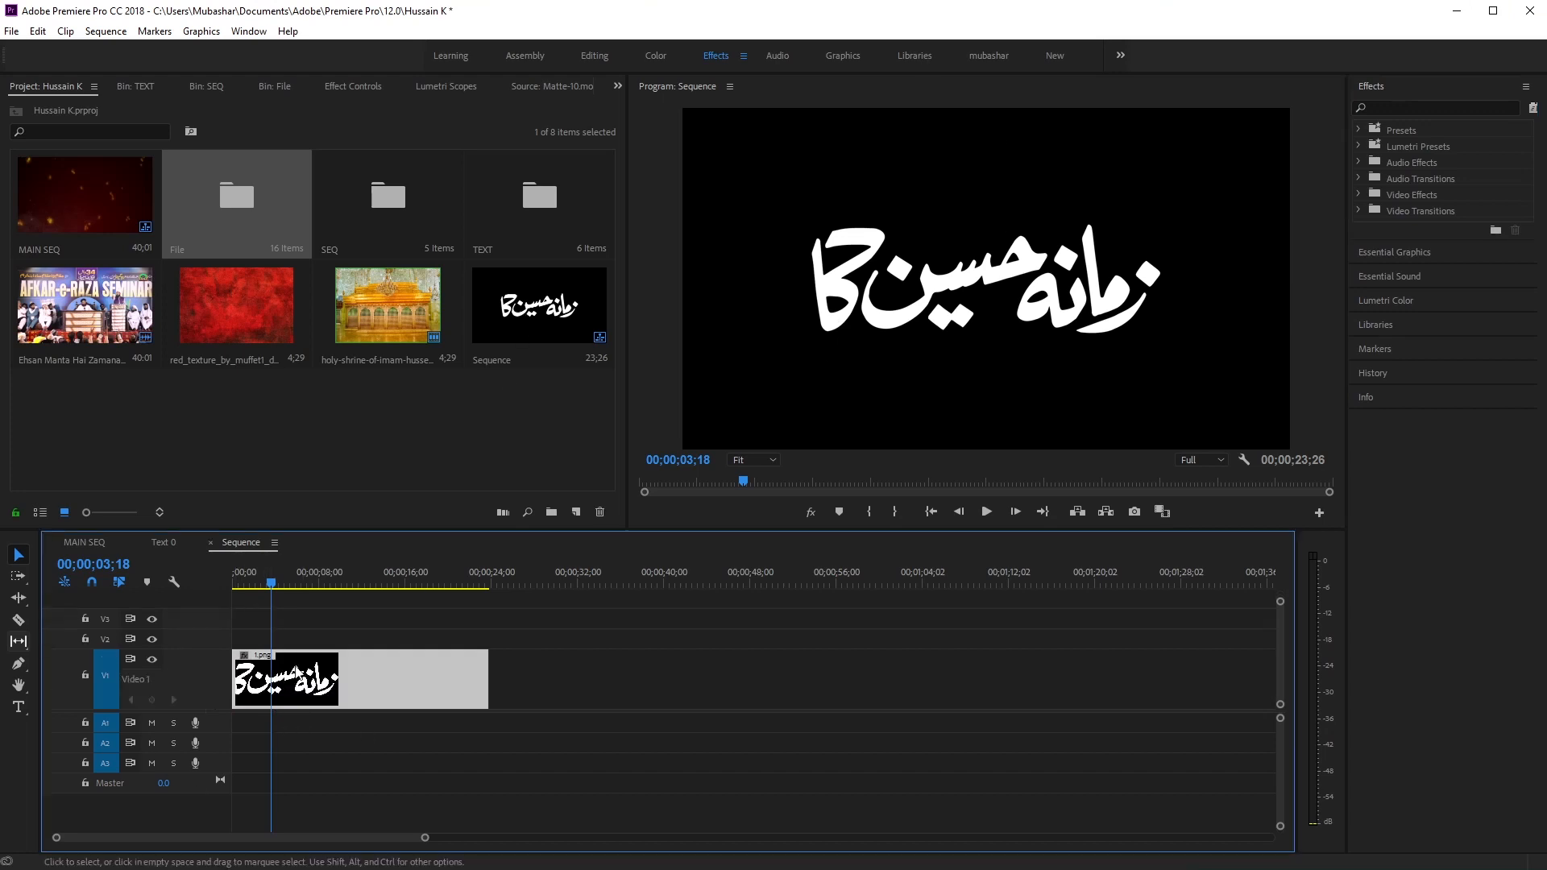
{"action": "double_click", "coordinate": [214, 678]}
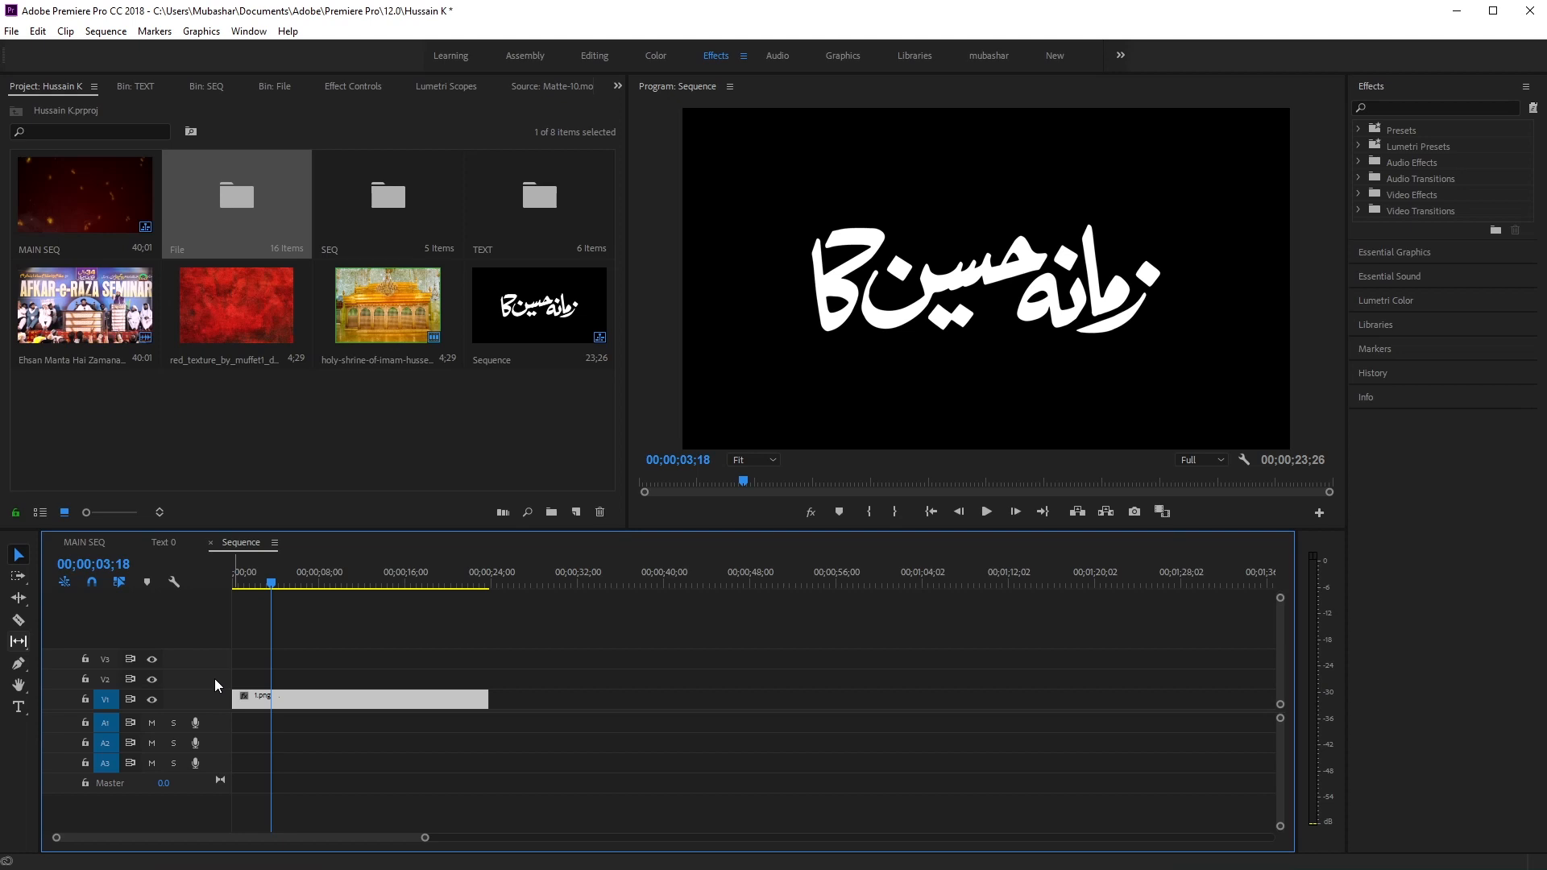
{"action": "left_click", "coordinate": [1462, 107]}
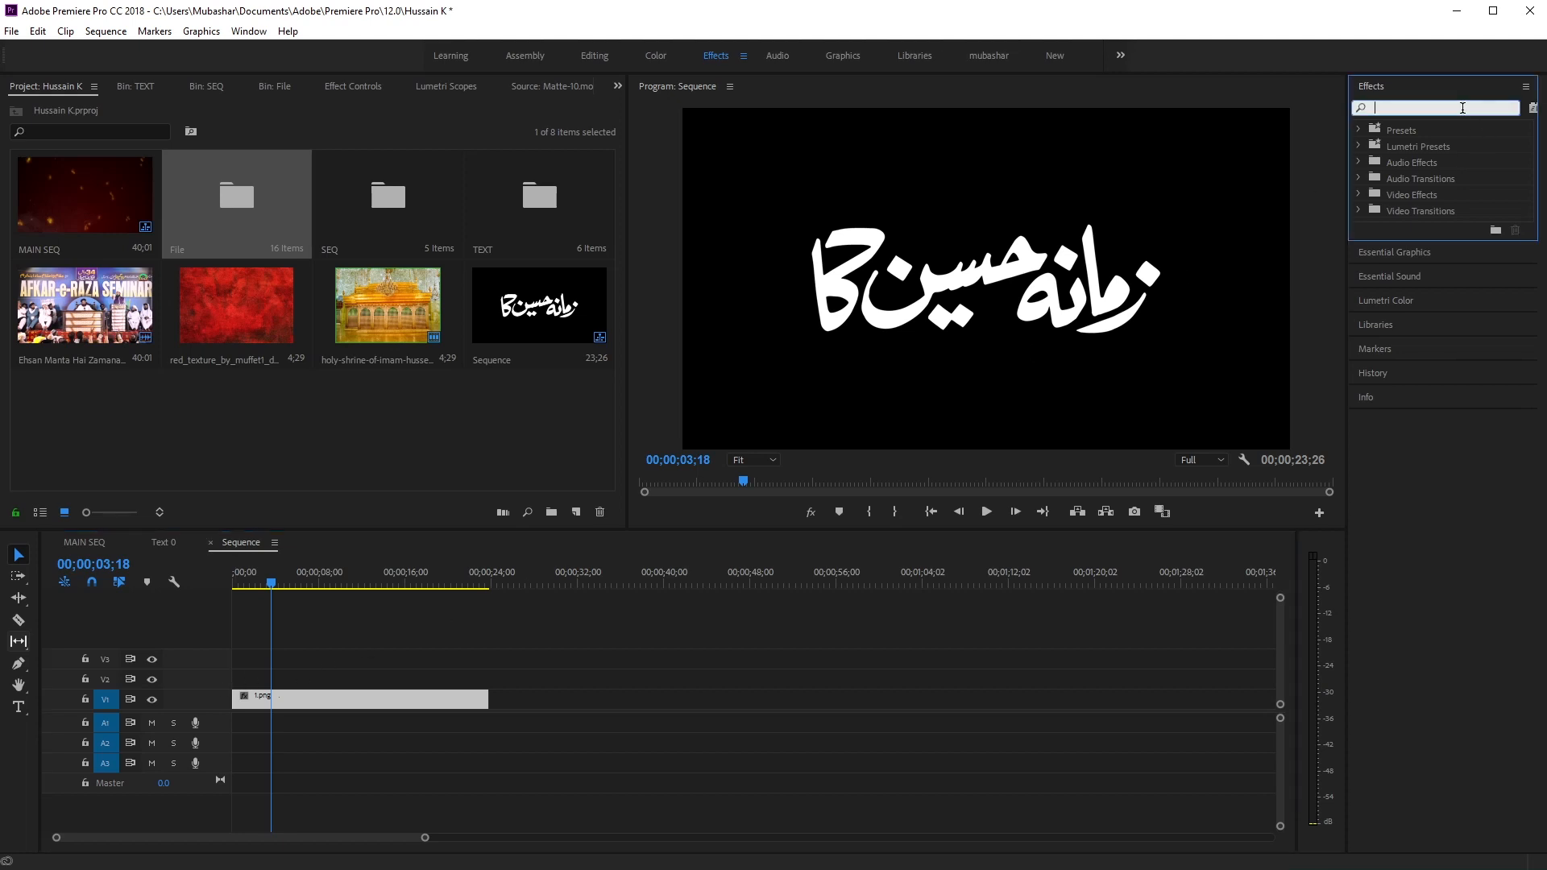
{"action": "type", "text": "ramp"}
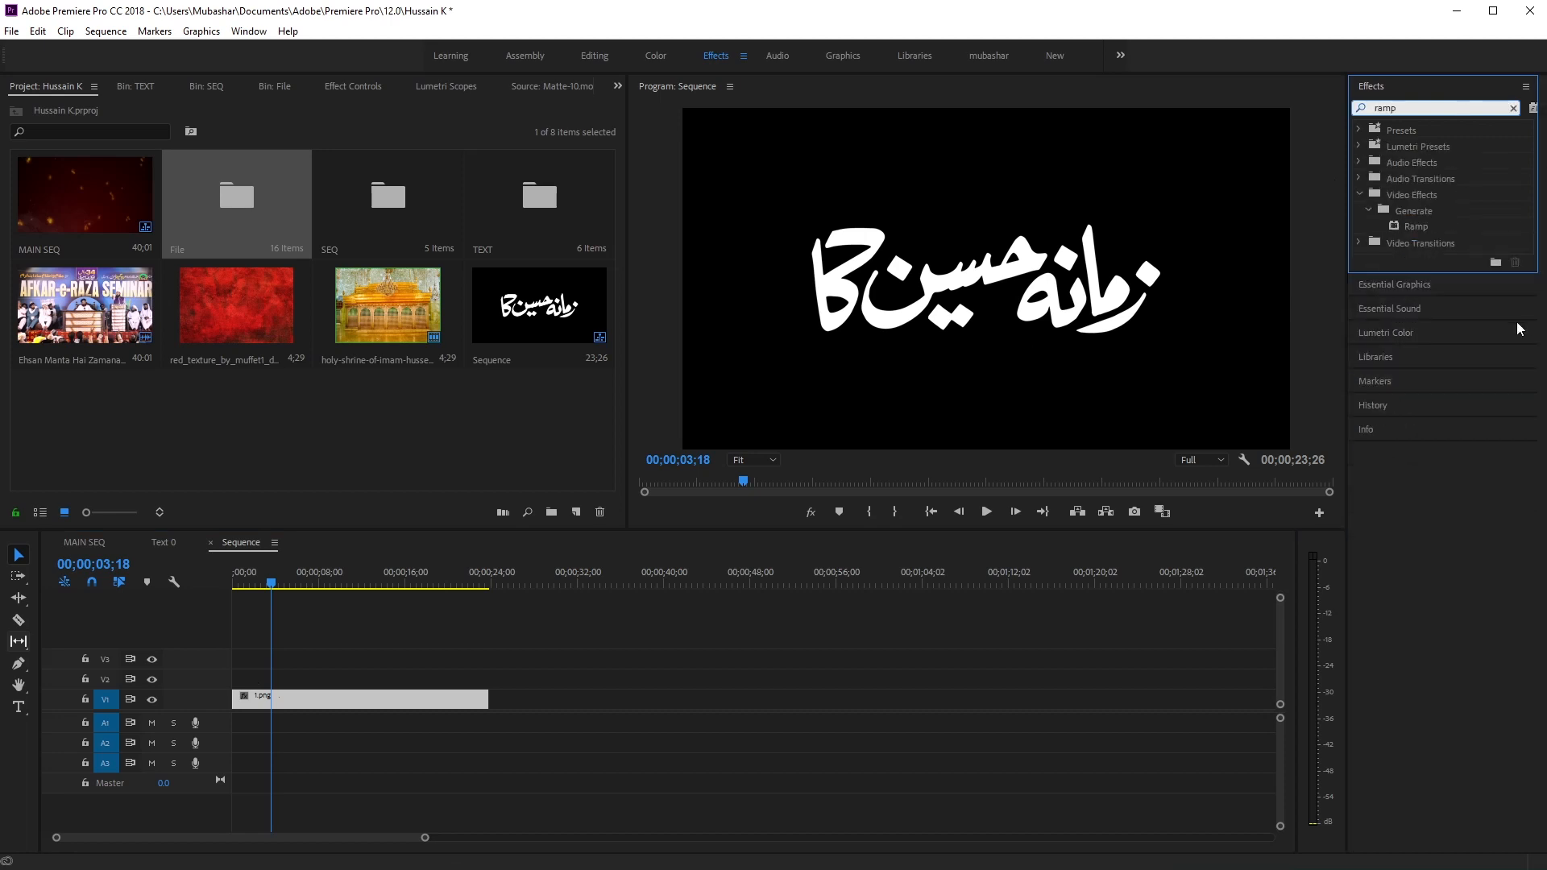
{"action": "left_click_drag", "start_coordinate": [1421, 229], "coordinate": [395, 710]}
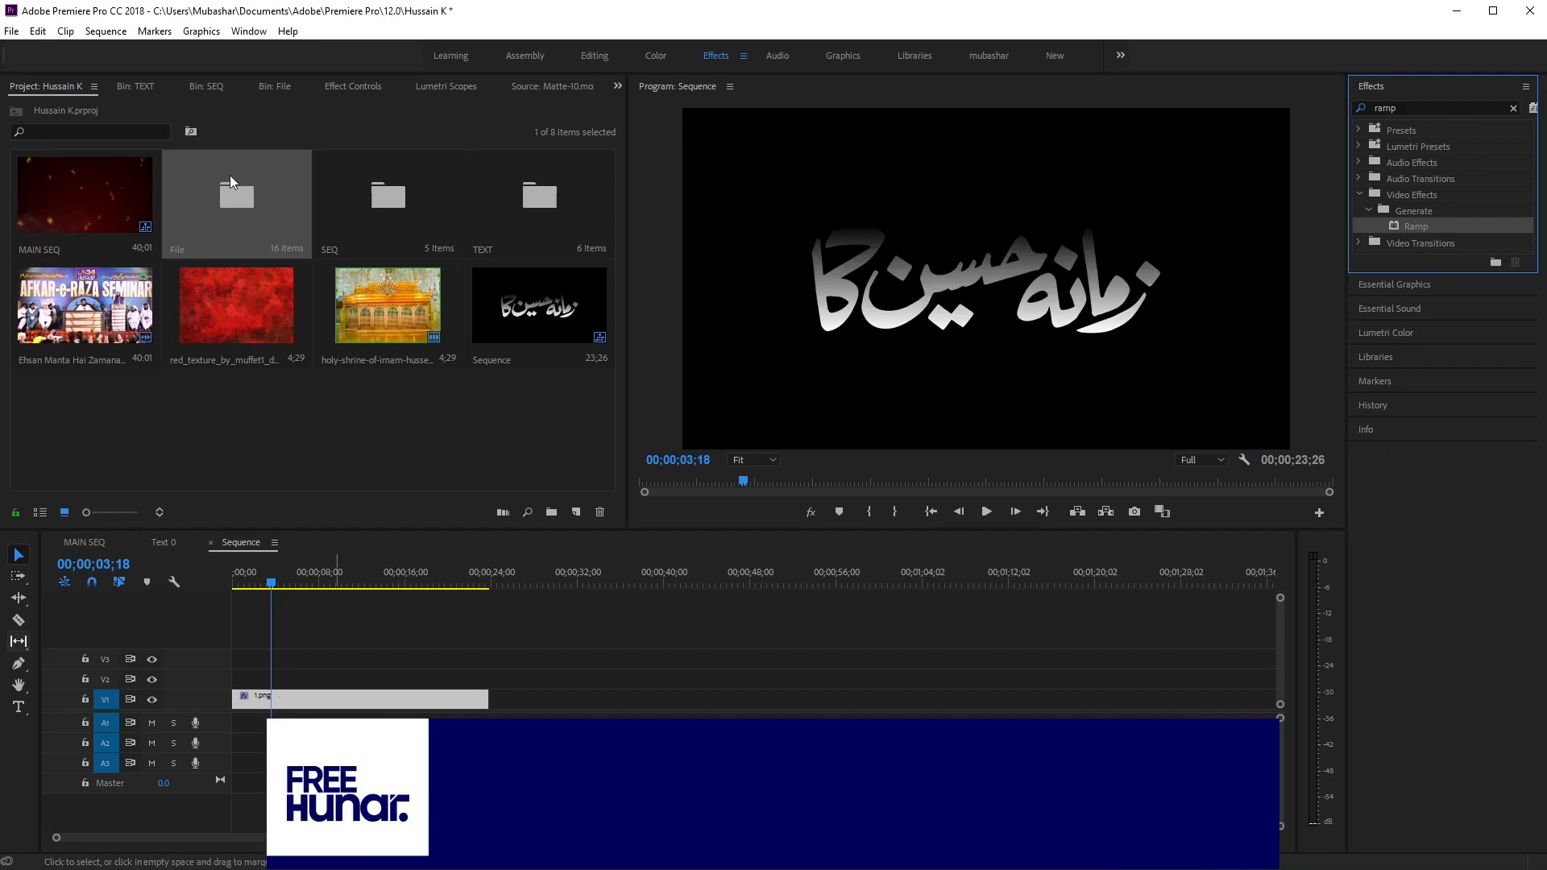
Step: Set the Ramp's start color to red FF0000 and sample that same red as its end color
{"action": "left_click", "coordinate": [336, 86]}
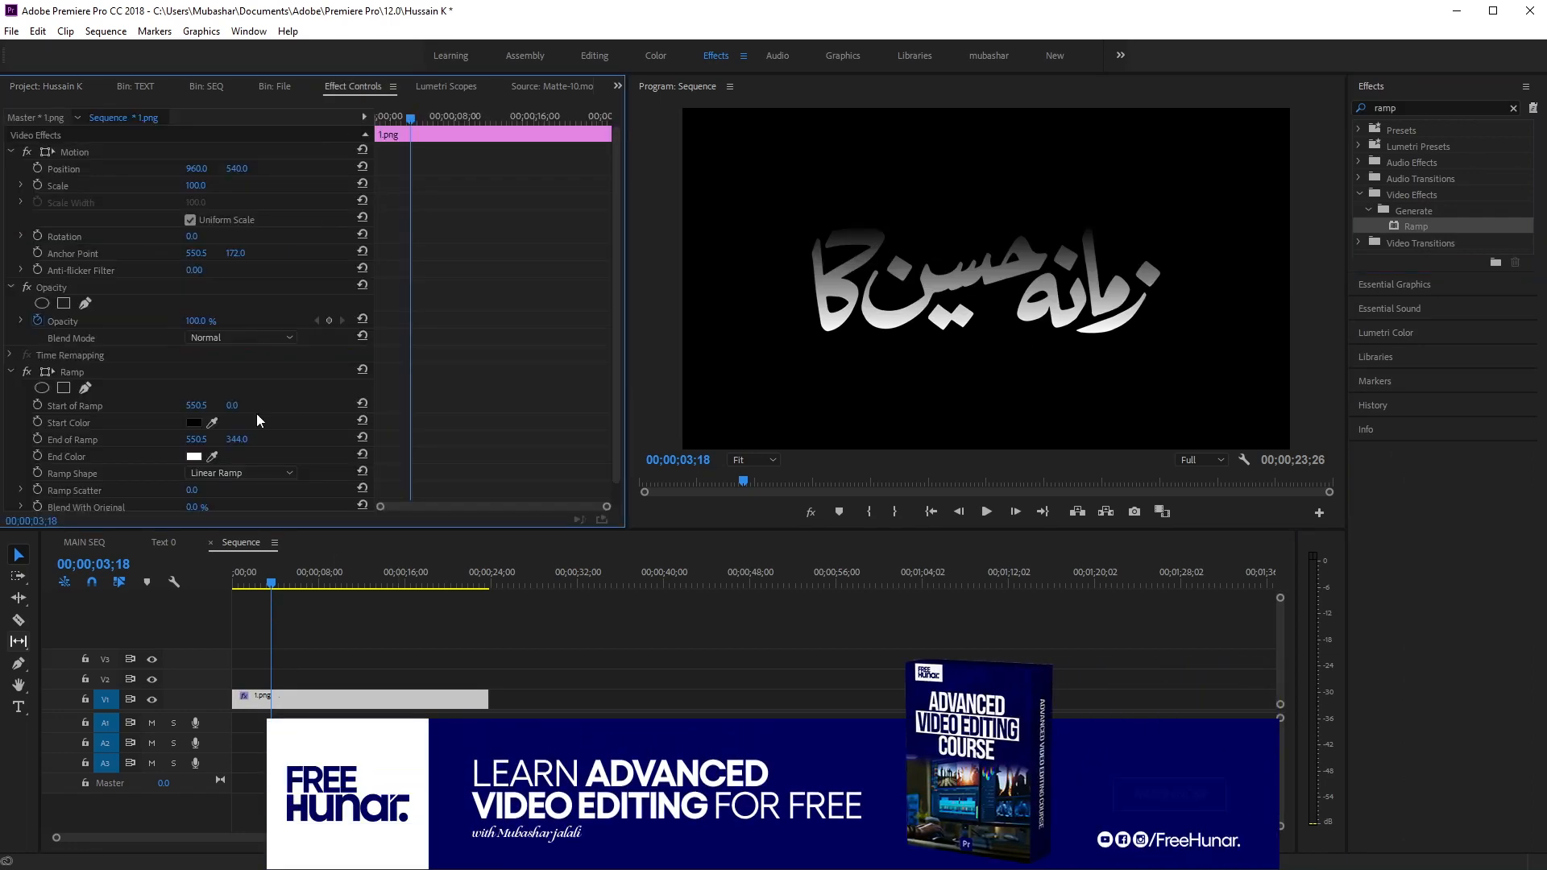
{"action": "left_click", "coordinate": [194, 422]}
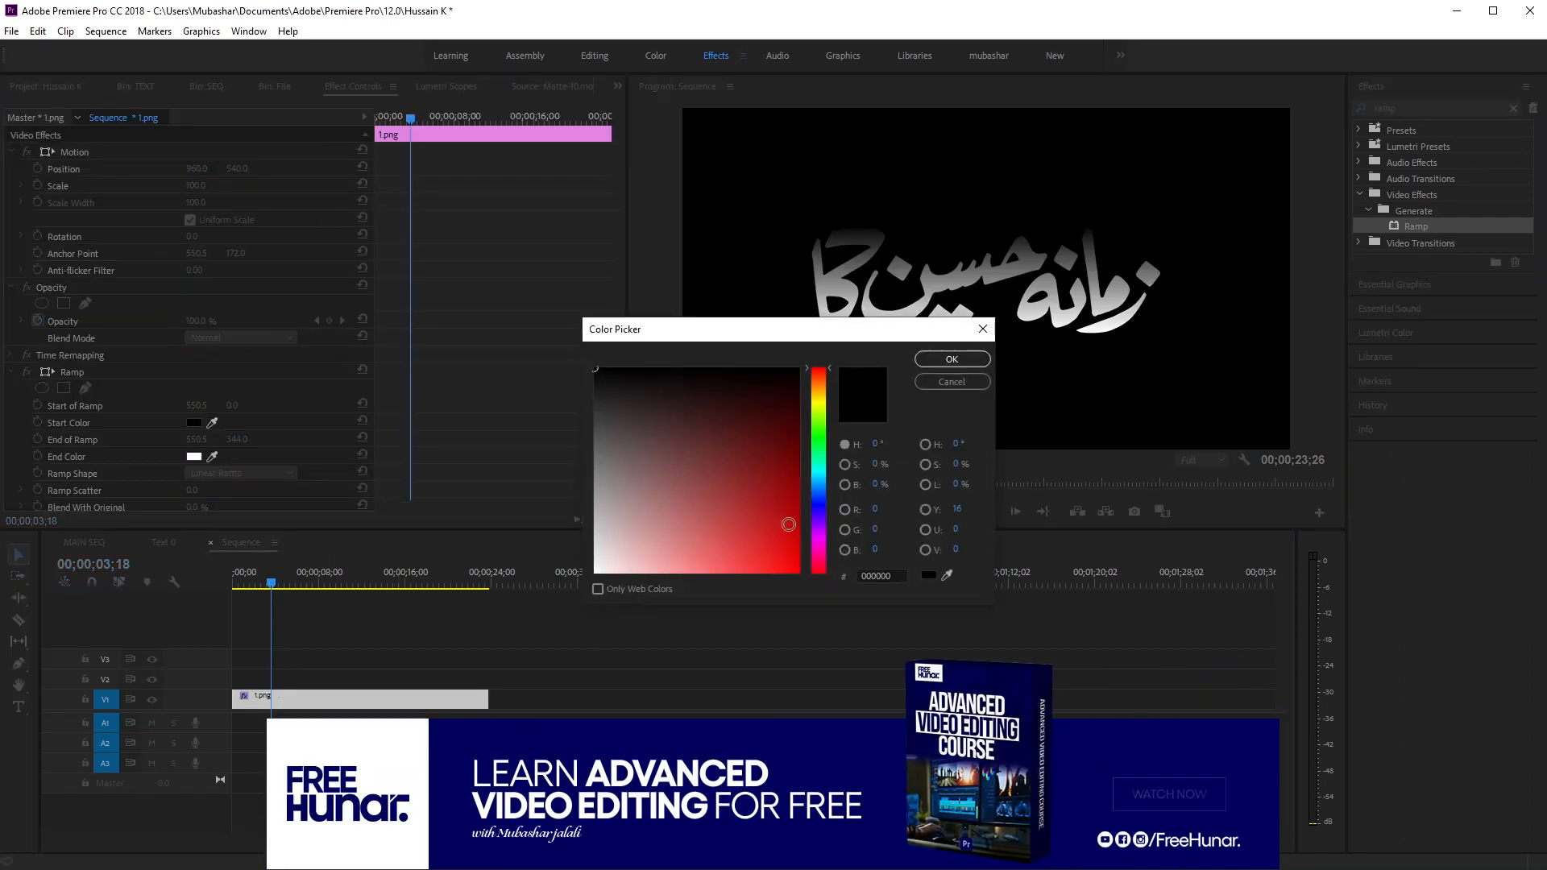
{"action": "left_click", "coordinate": [797, 572]}
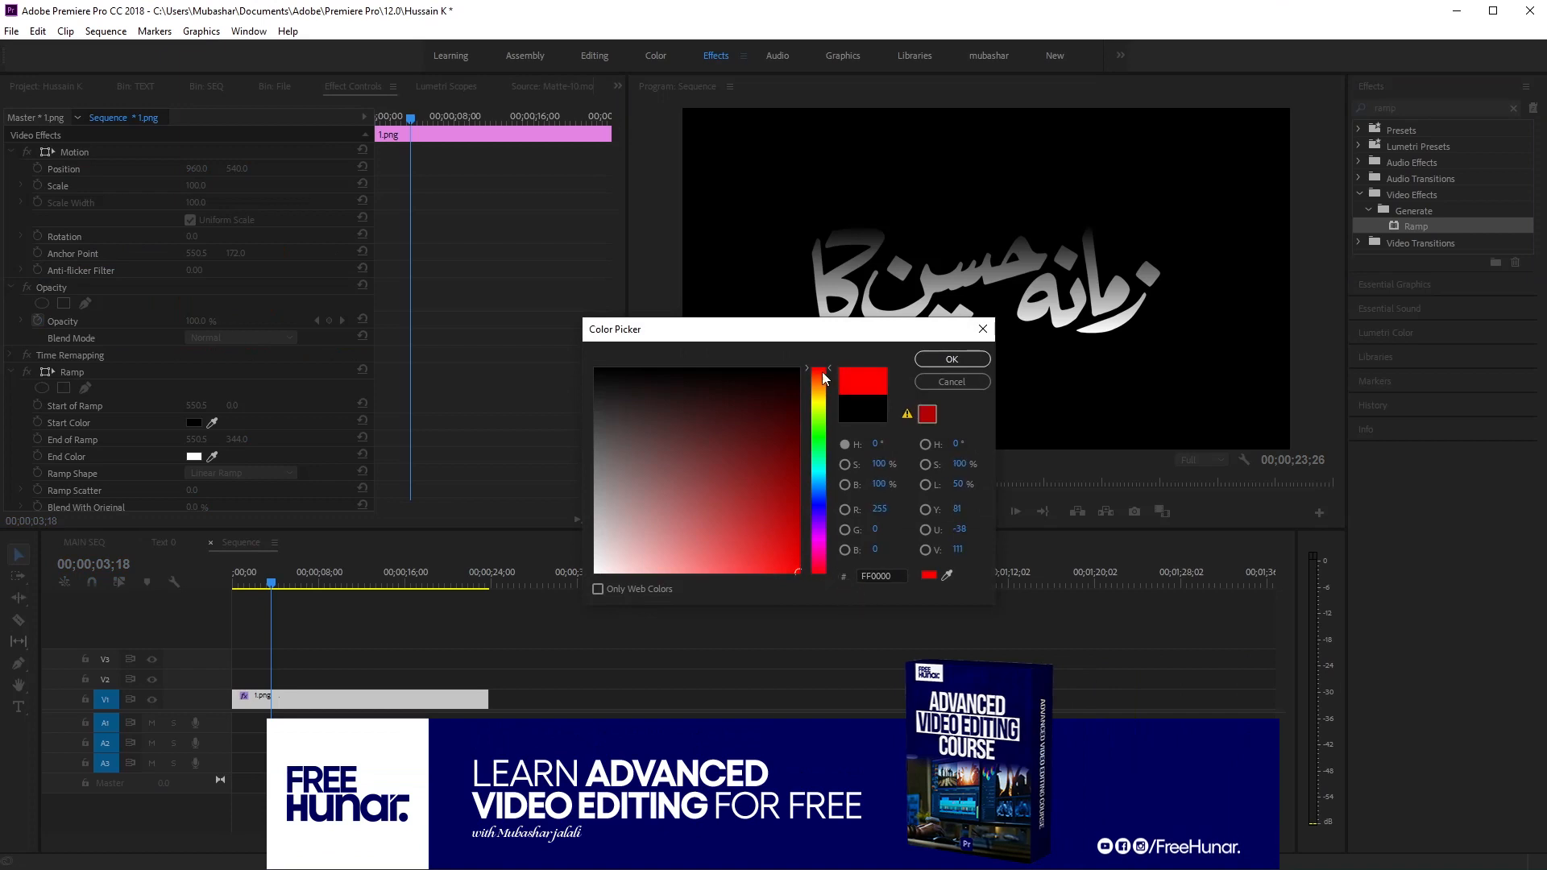
{"action": "left_click", "coordinate": [931, 361]}
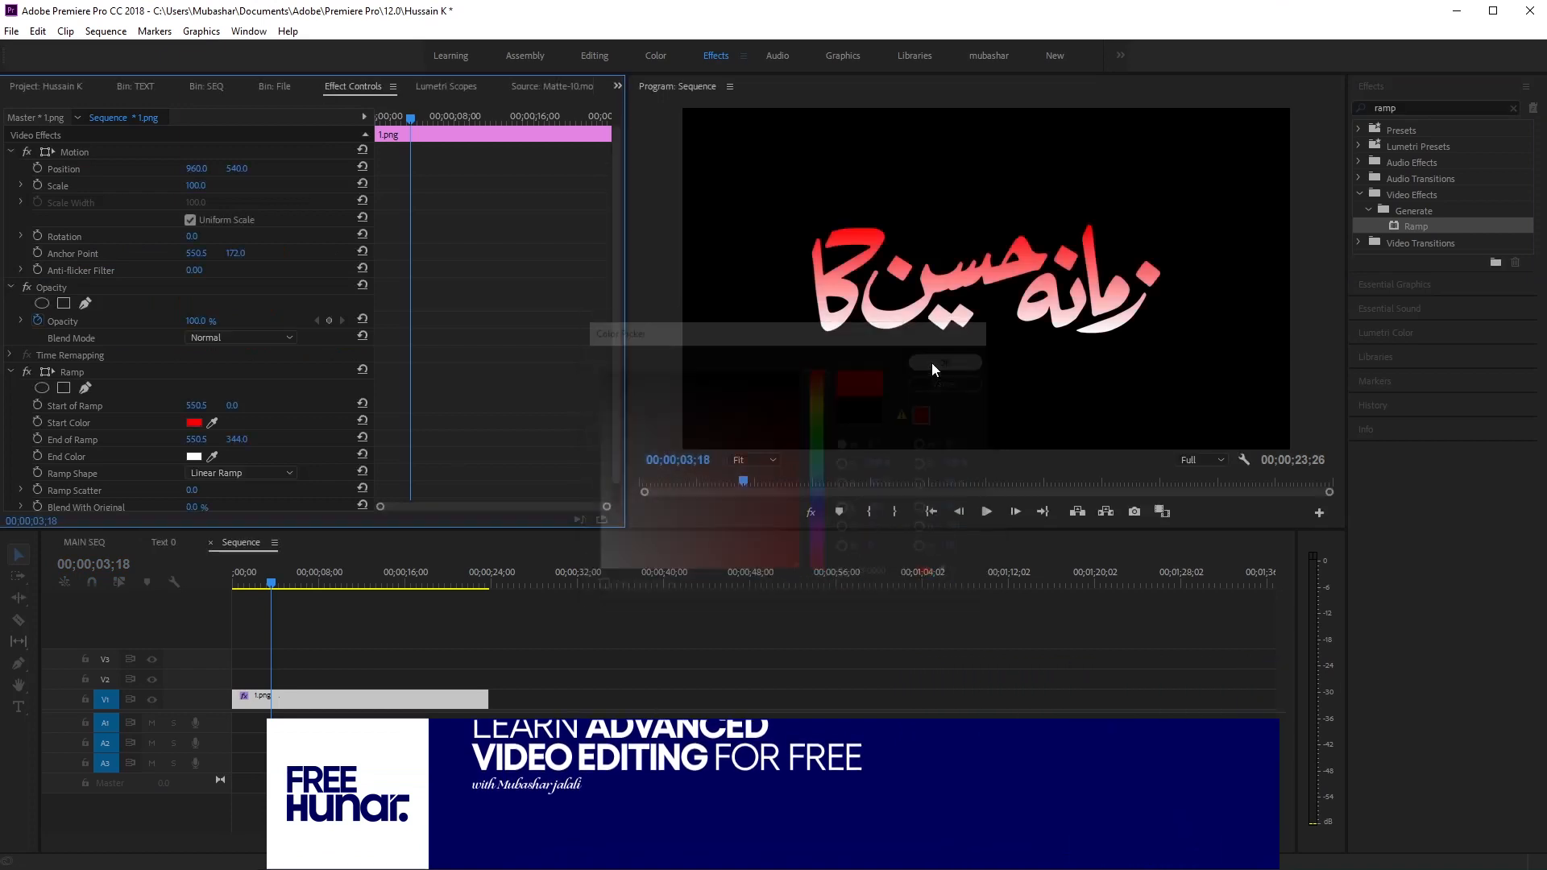
{"action": "left_click", "coordinate": [212, 456]}
{"action": "left_click", "coordinate": [198, 419]}
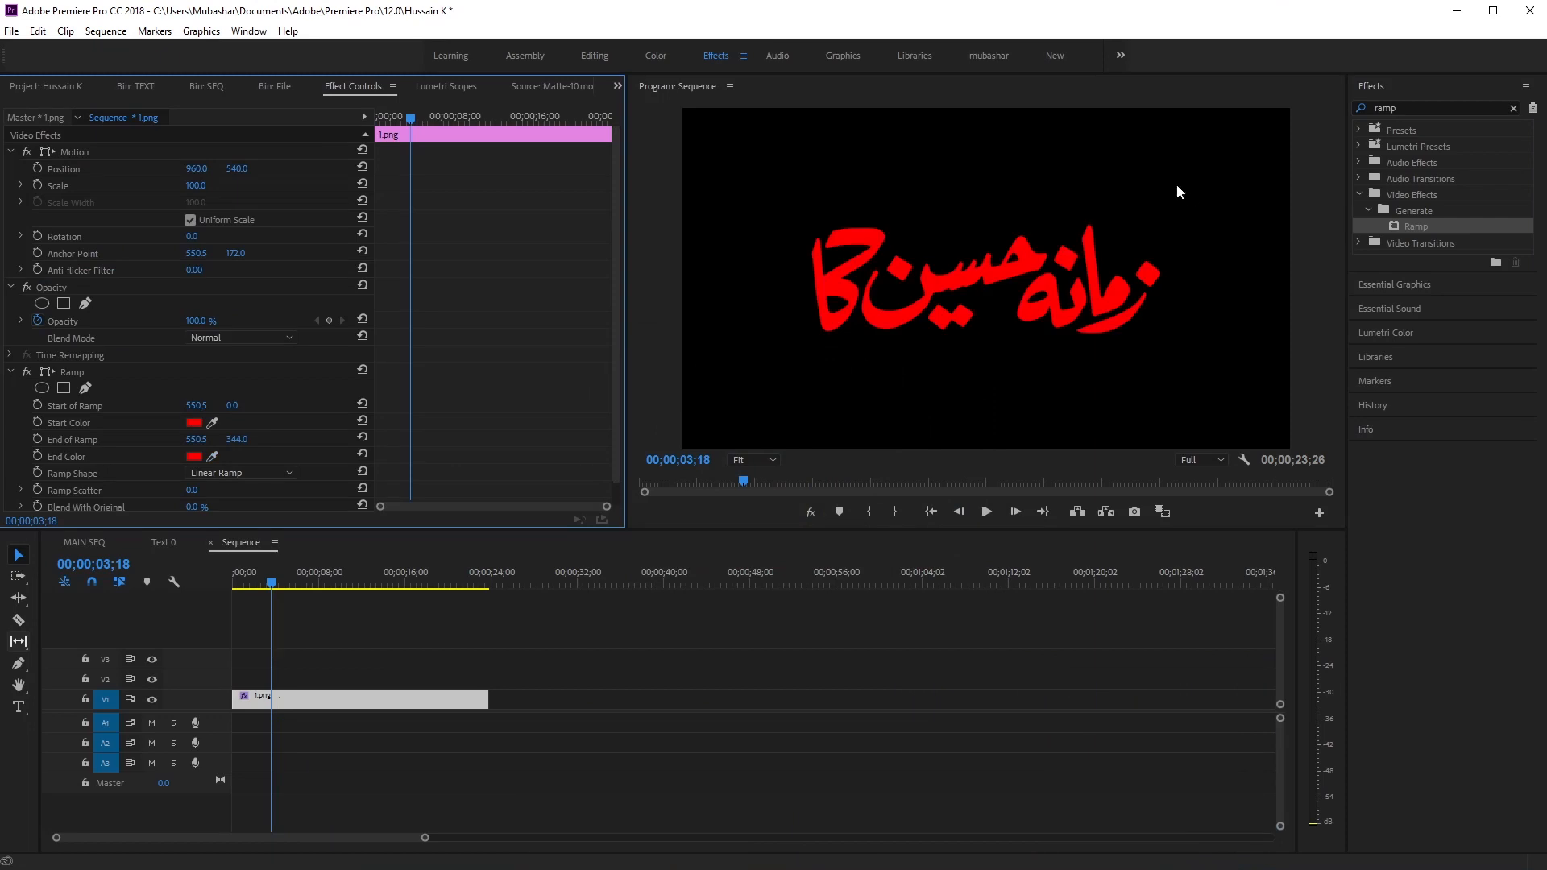
{"action": "left_click", "coordinate": [11, 372]}
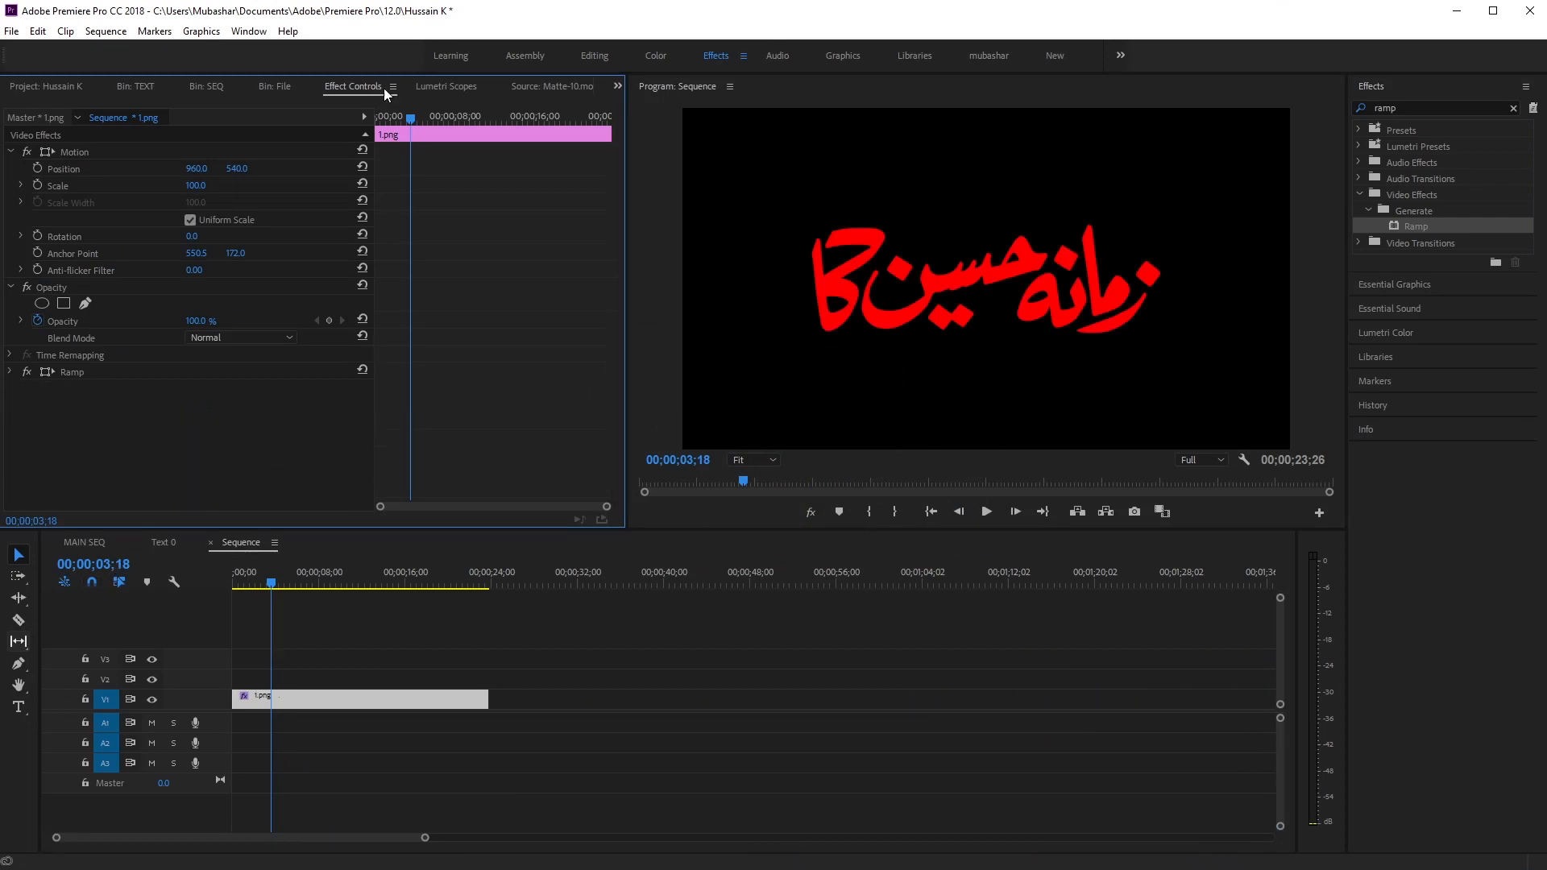
Step: Place the wall-texture image from the File bin on video track 2 above 1.png, with both clips extended to about 35;07
{"action": "left_click", "coordinate": [46, 86]}
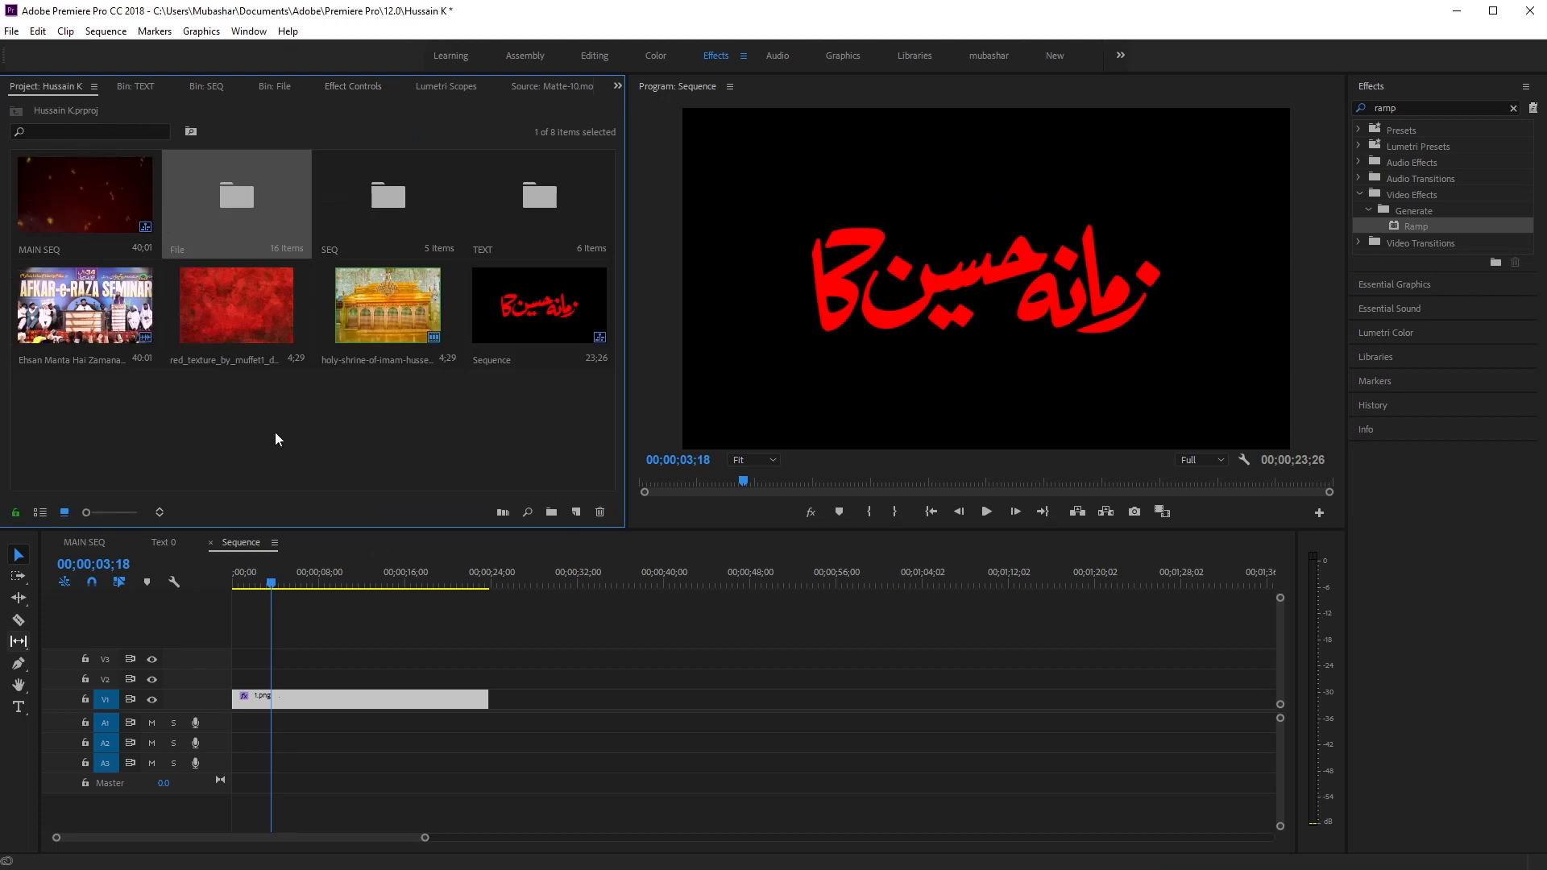
{"action": "double_click", "coordinate": [253, 213]}
{"action": "left_click", "coordinate": [500, 191]}
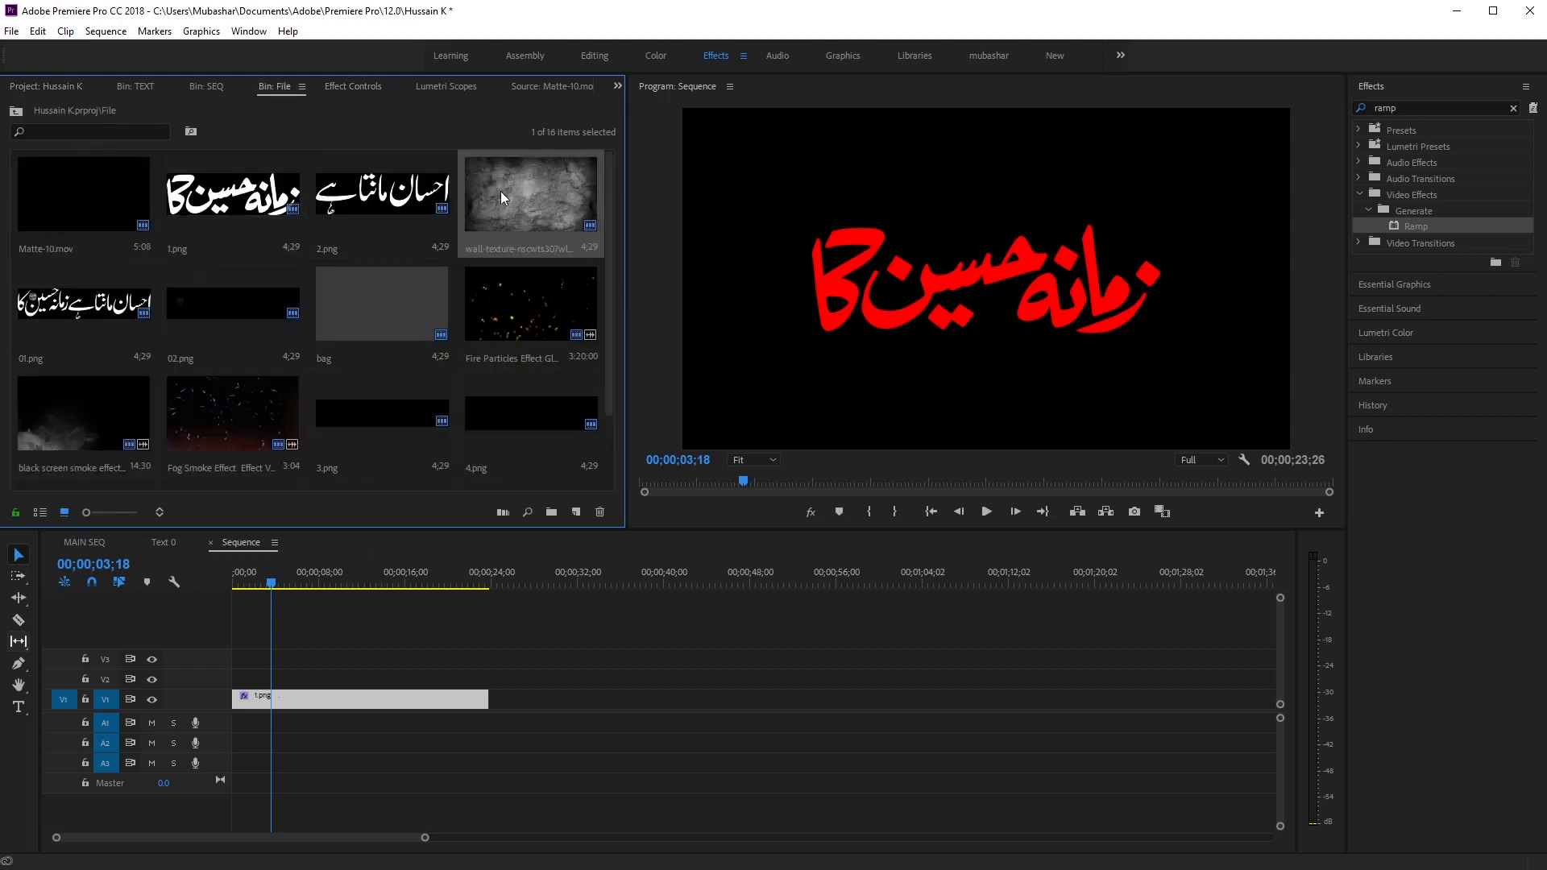
{"action": "left_click_drag", "start_coordinate": [548, 188], "coordinate": [488, 675]}
{"action": "left_click_drag", "start_coordinate": [547, 644], "coordinate": [590, 687]}
{"action": "left_click_drag", "start_coordinate": [307, 578], "coordinate": [252, 581]}
{"action": "left_click", "coordinate": [475, 592]}
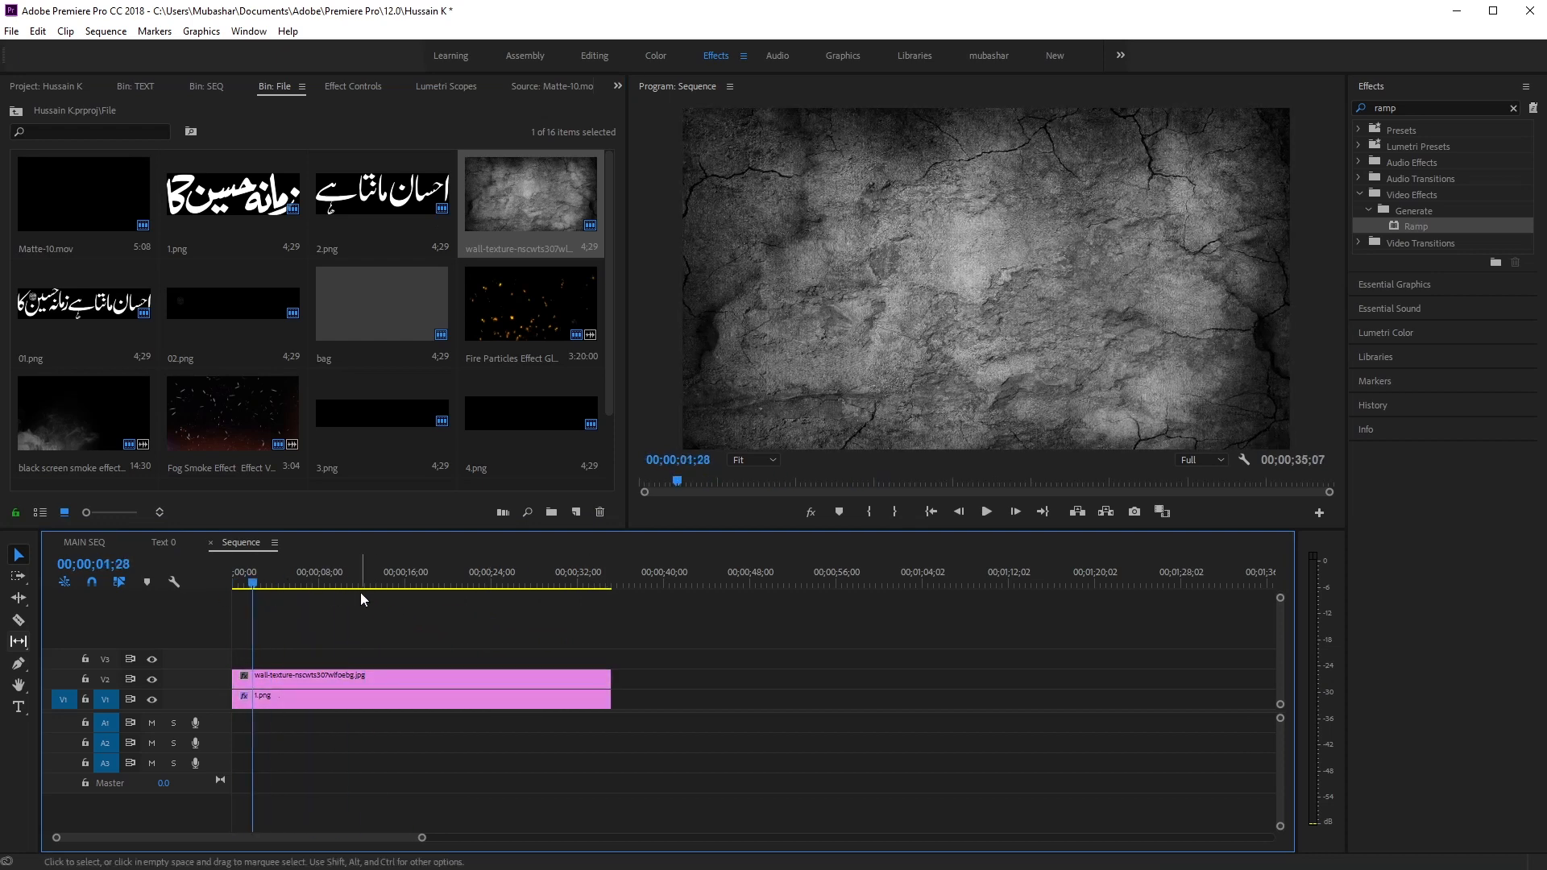
Step: Find the Track Matte Key effect and apply it to the 1.png clip on video track 1
{"action": "left_click", "coordinate": [401, 706]}
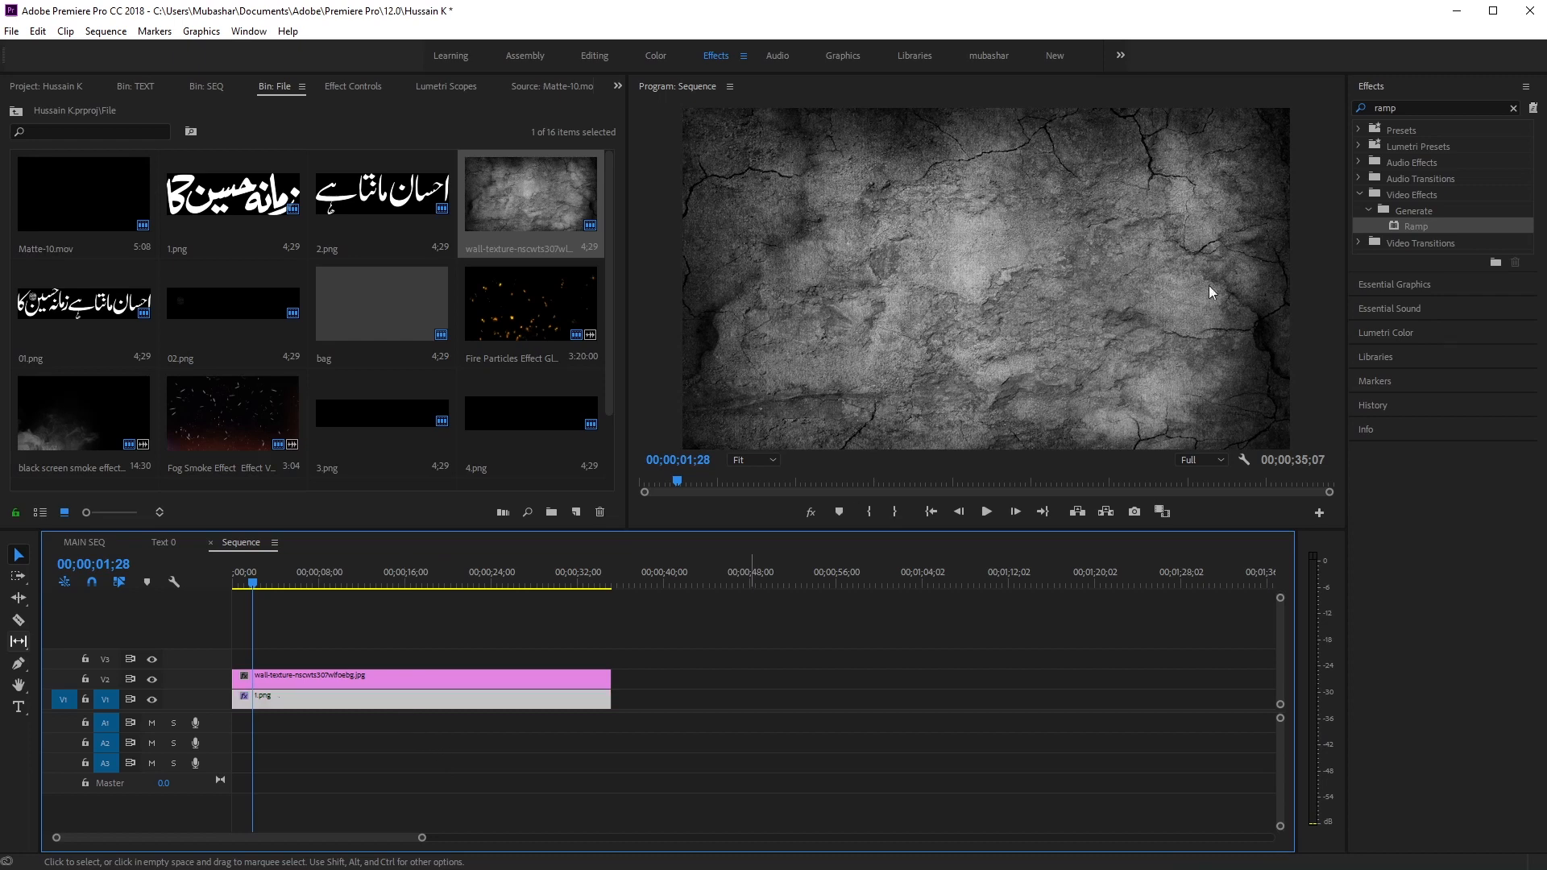
{"action": "left_click", "coordinate": [1452, 109]}
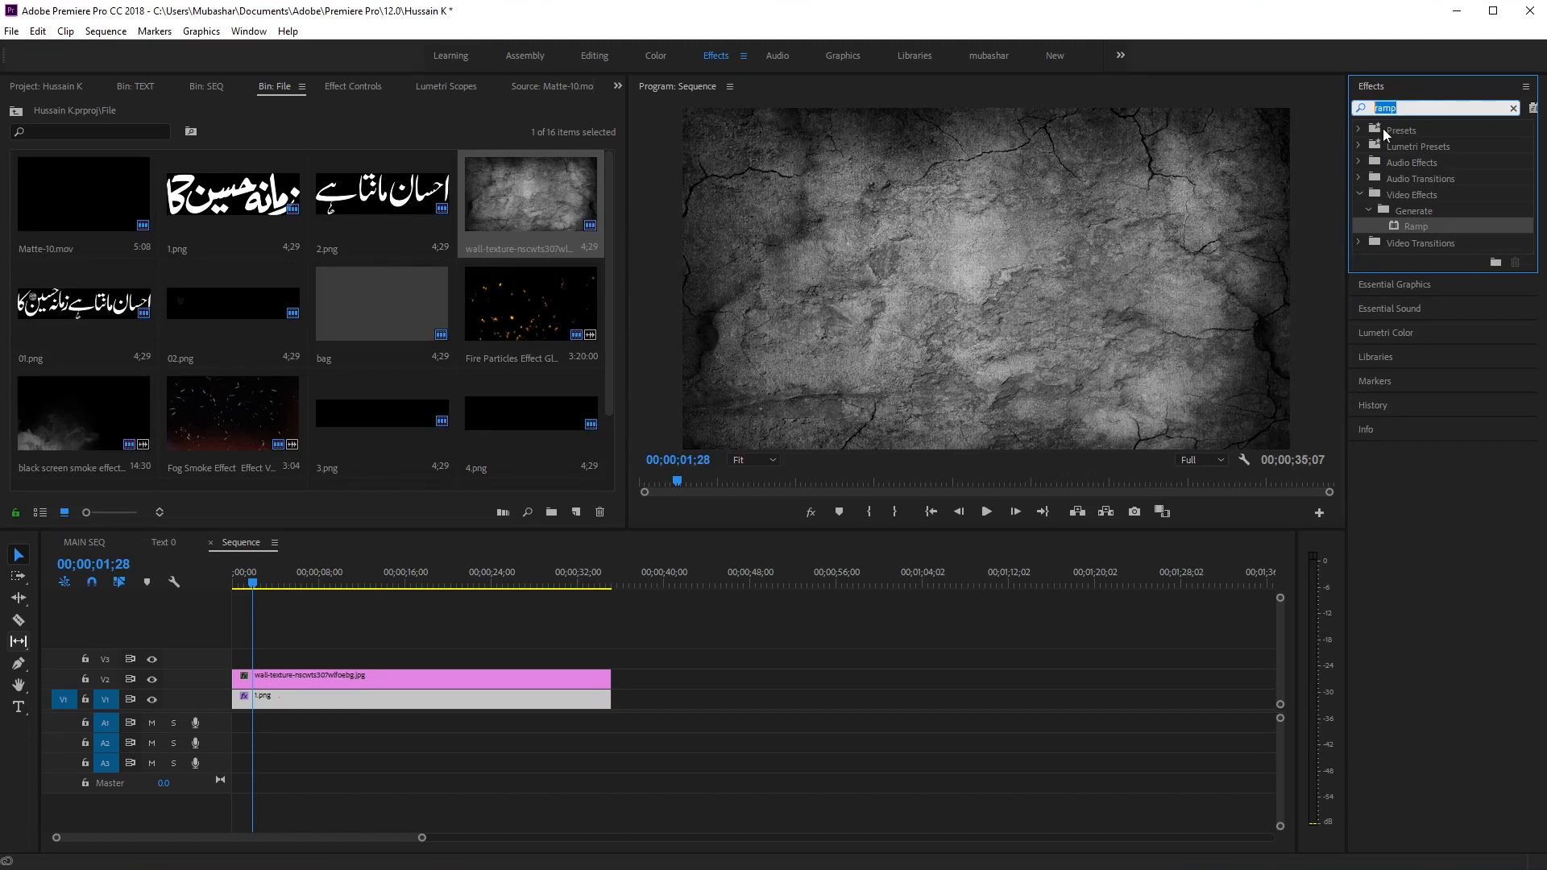
{"action": "type", "text": "t"}
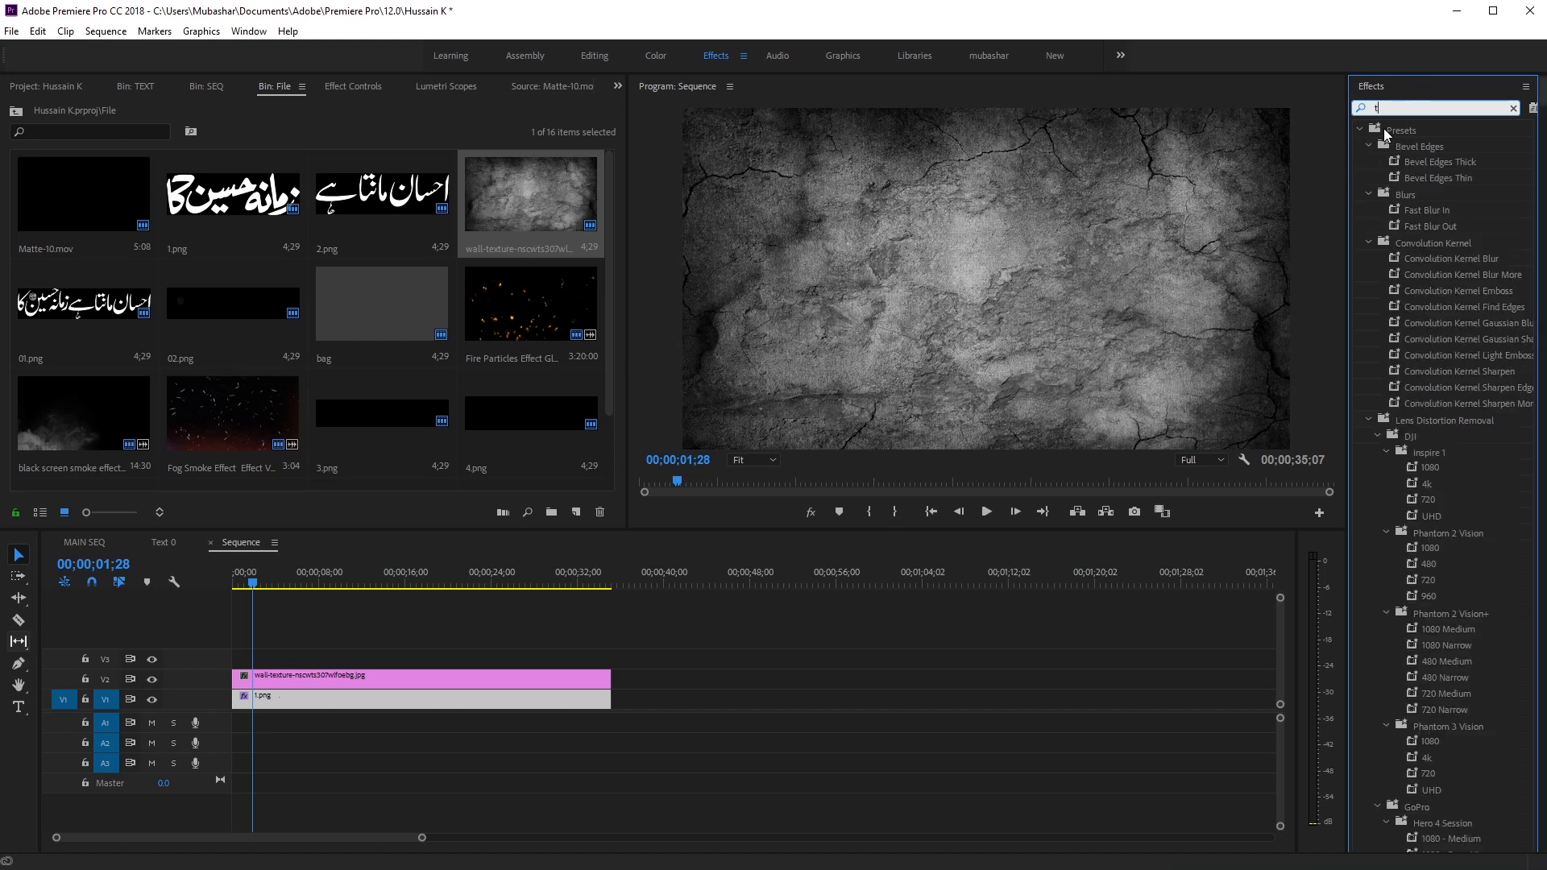
{"action": "type", "text": "rack"}
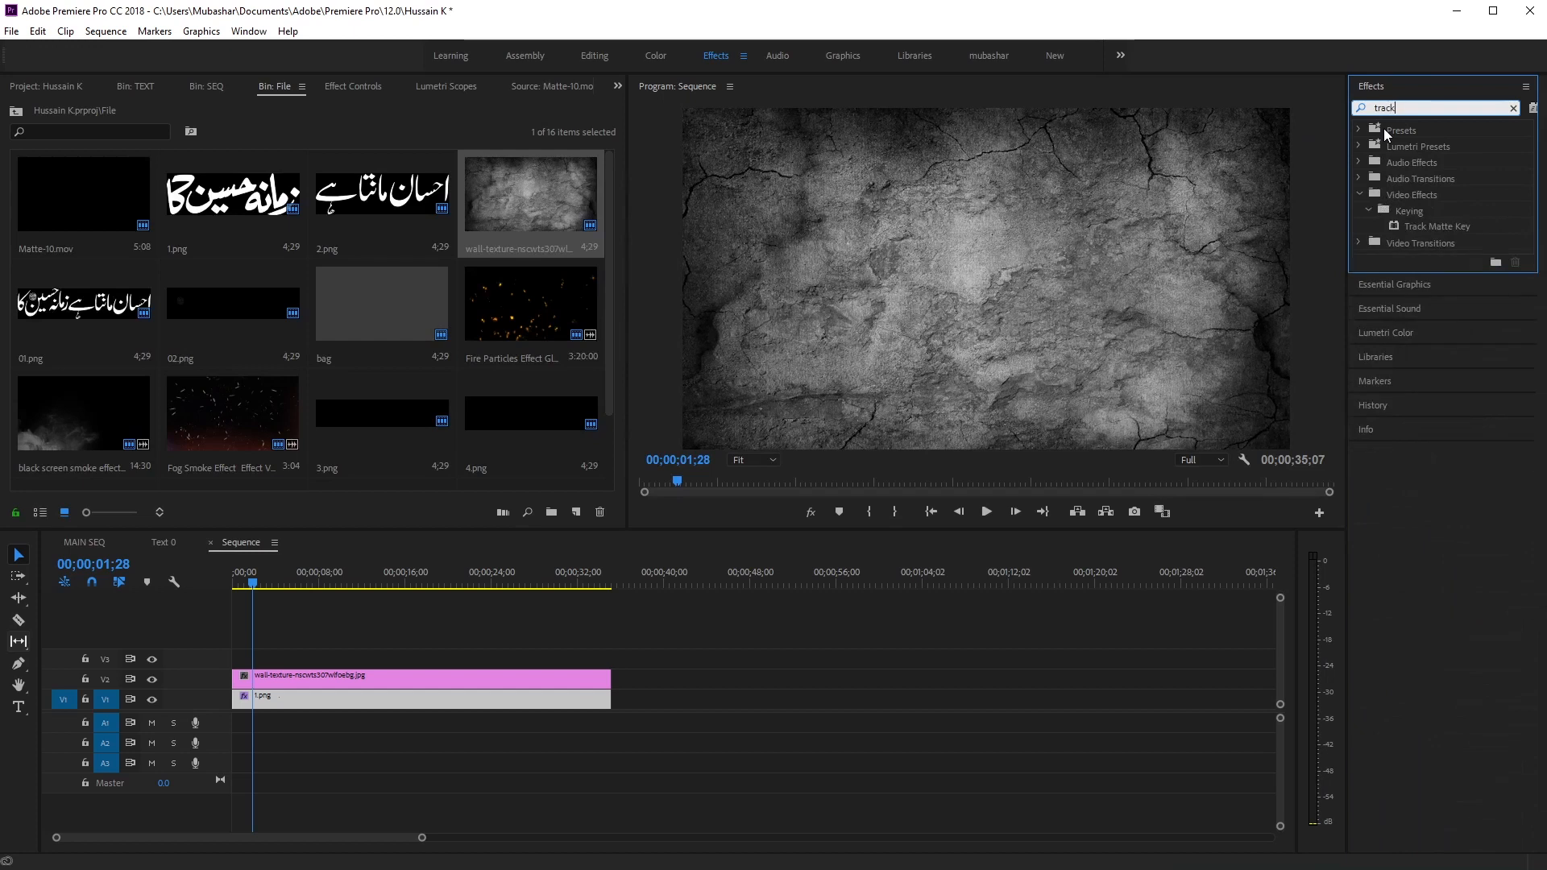
{"action": "left_click_drag", "start_coordinate": [1437, 226], "coordinate": [326, 701]}
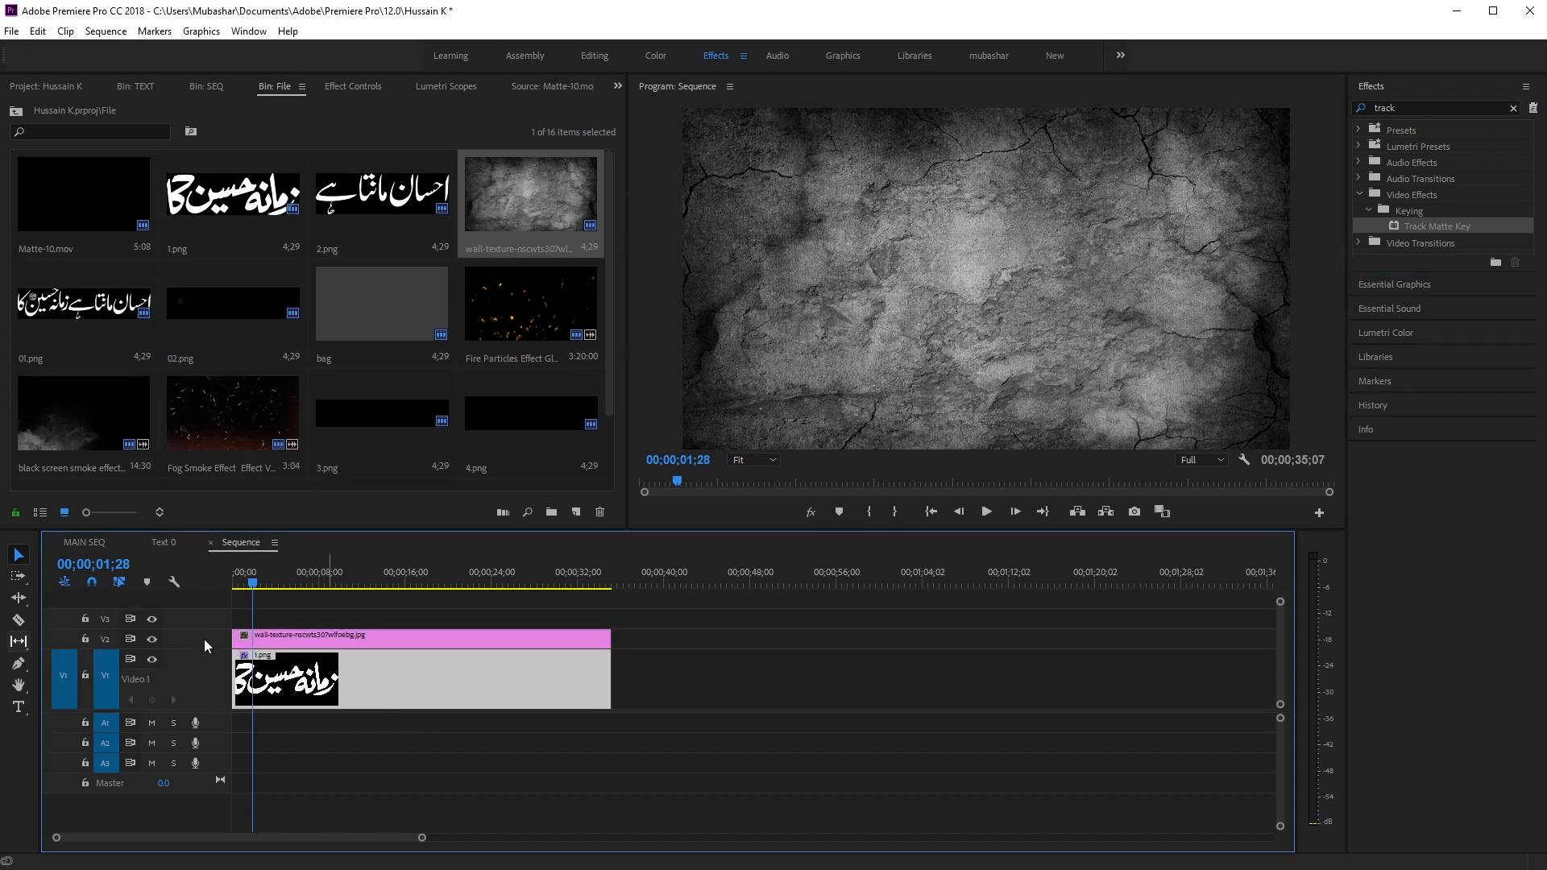
Step: Expand the Video 2 track and enlarge the video track area of the timeline to show the track names
{"action": "double_click", "coordinate": [205, 639]}
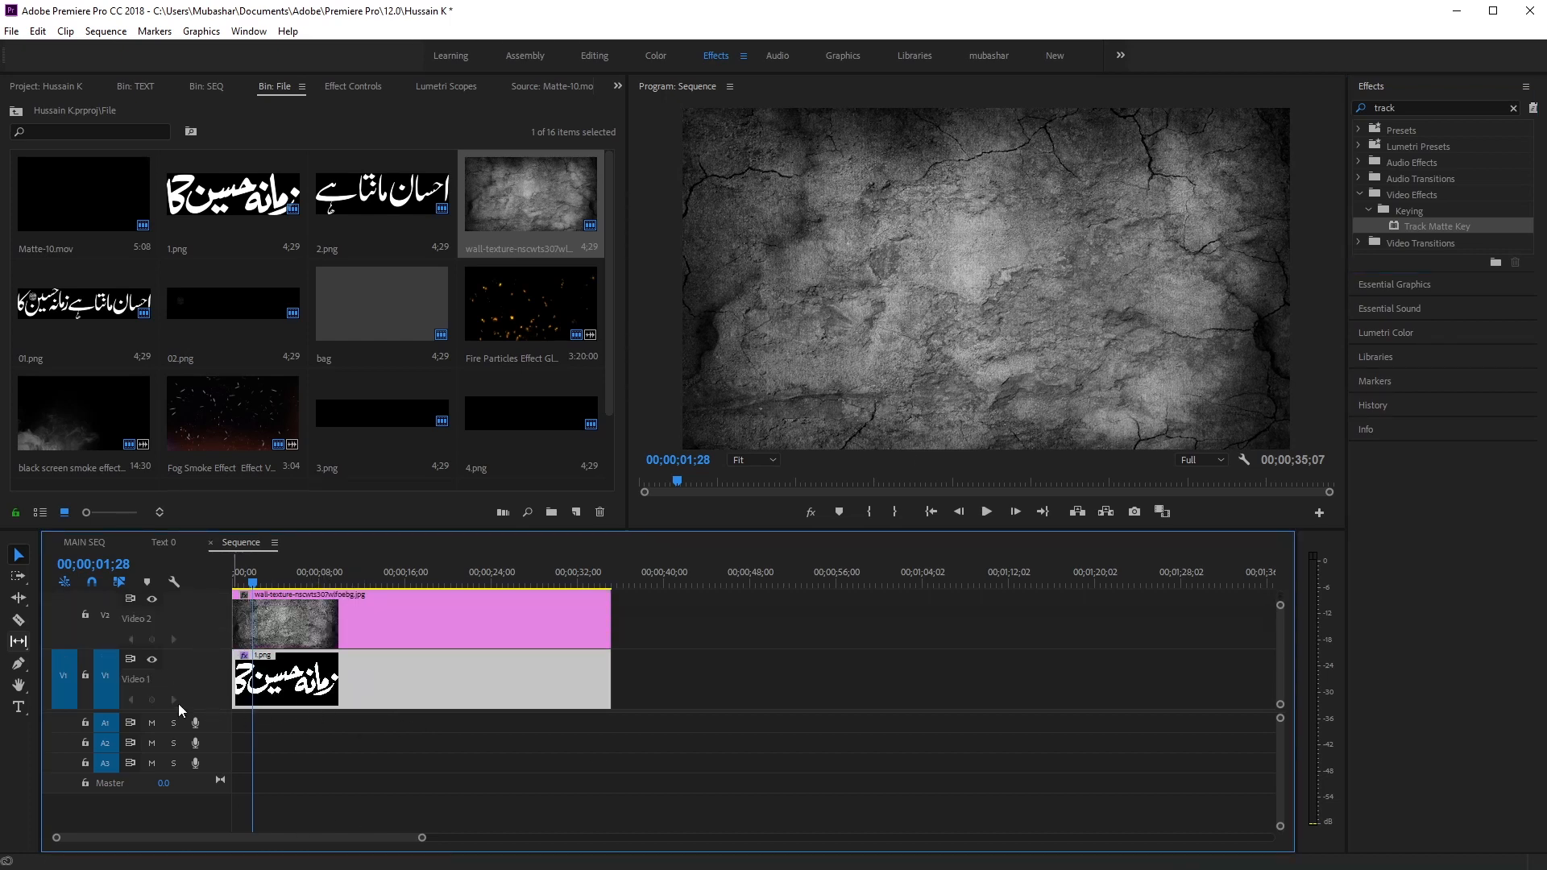
{"action": "left_click_drag", "start_coordinate": [199, 711], "coordinate": [199, 749]}
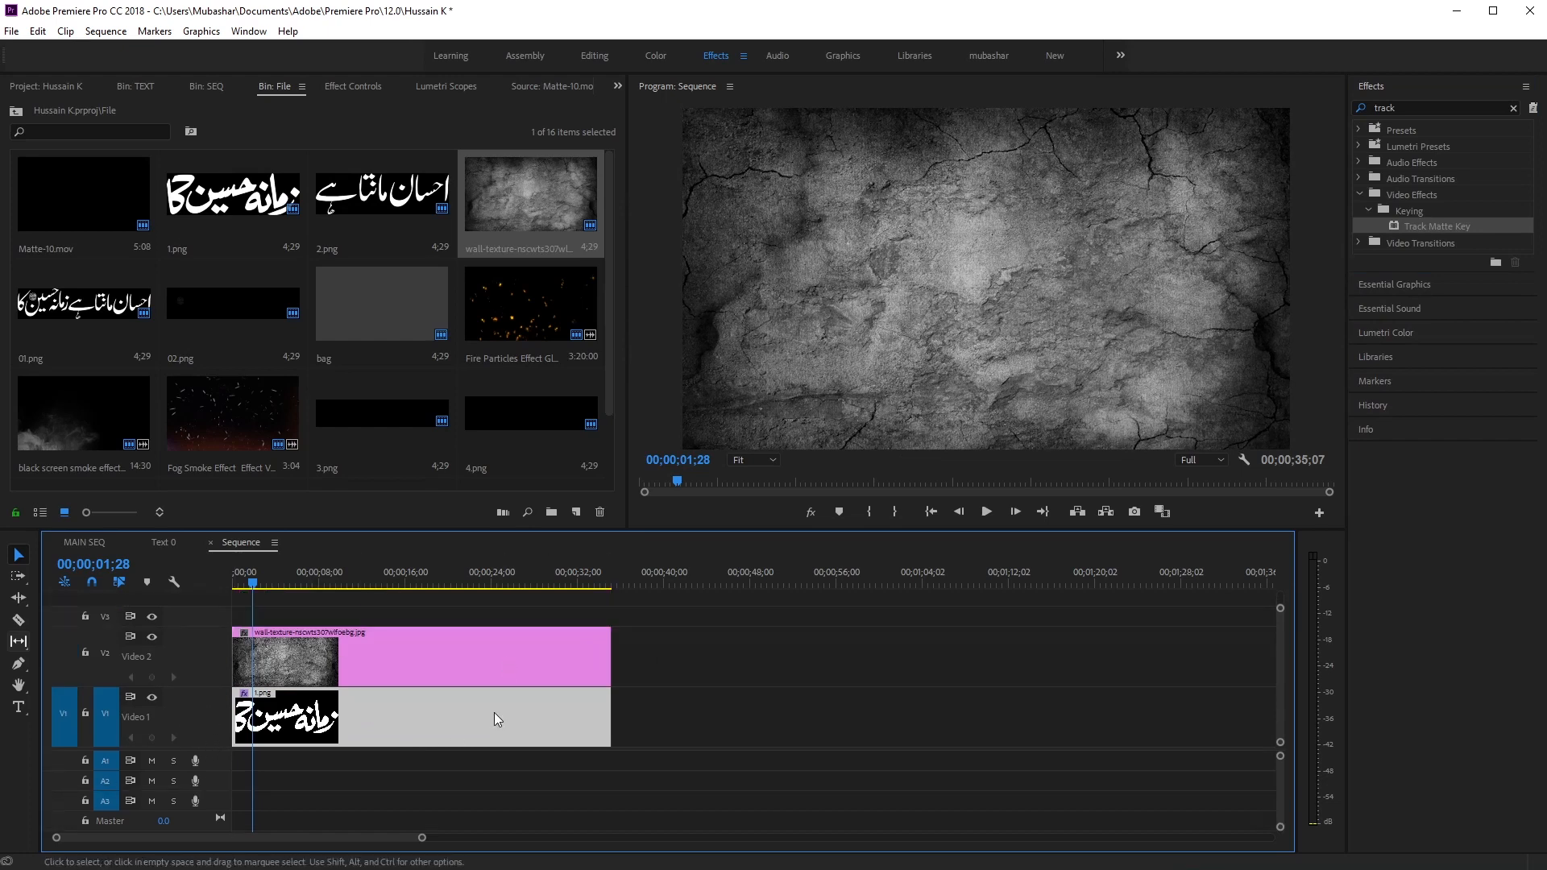
{"action": "left_click", "coordinate": [758, 715]}
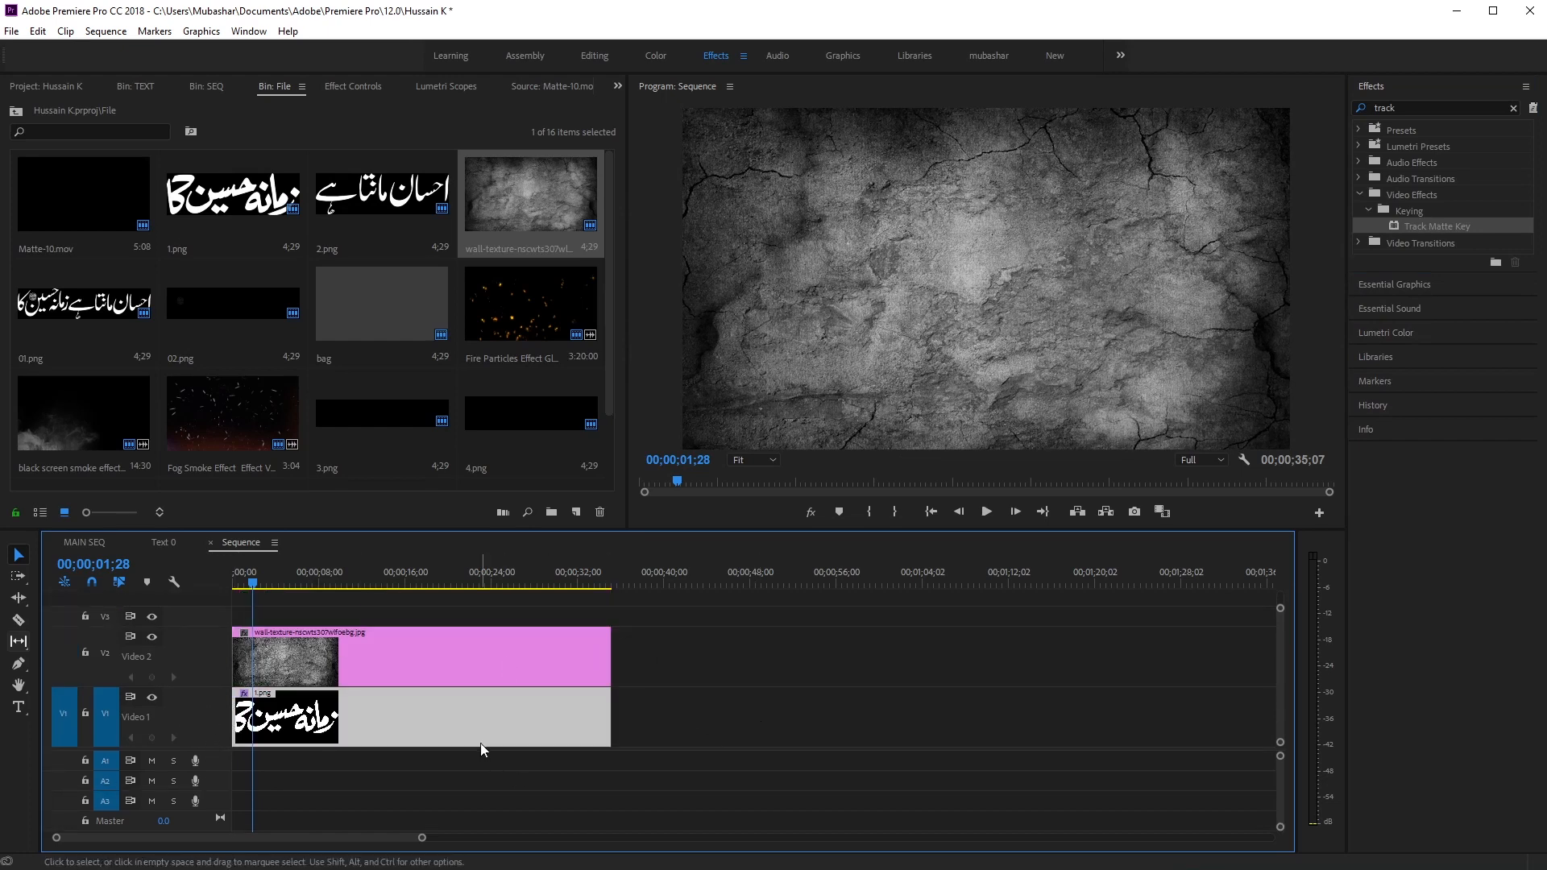
Step: Set the 1.png clip's Track Matte Key to use Video 2 as its matte, composited using Matte Luma
{"action": "left_click", "coordinate": [354, 83]}
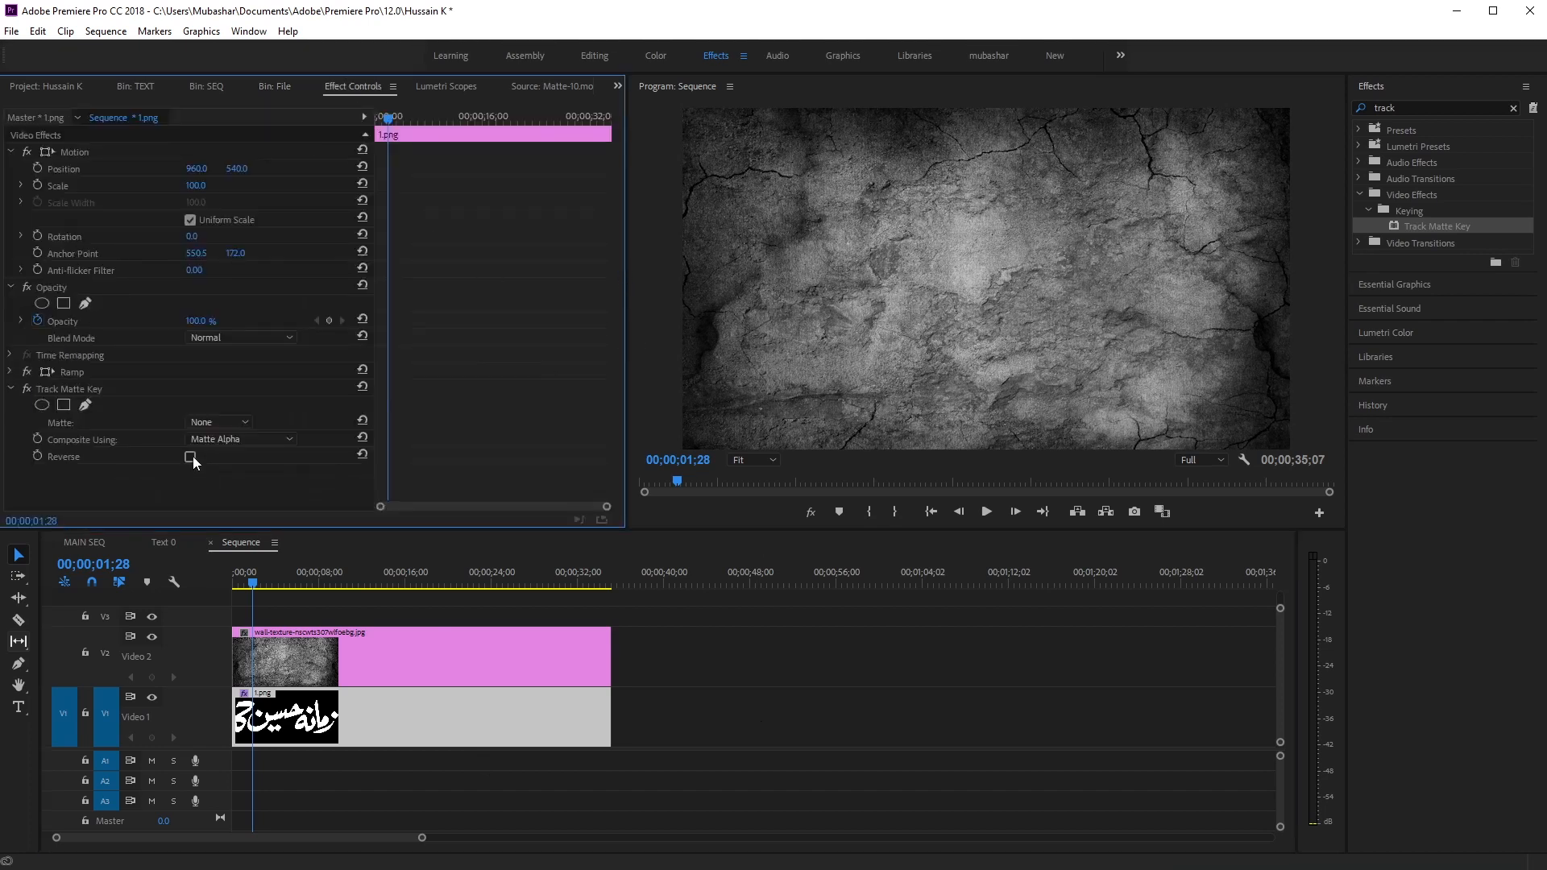
{"action": "left_click", "coordinate": [227, 423]}
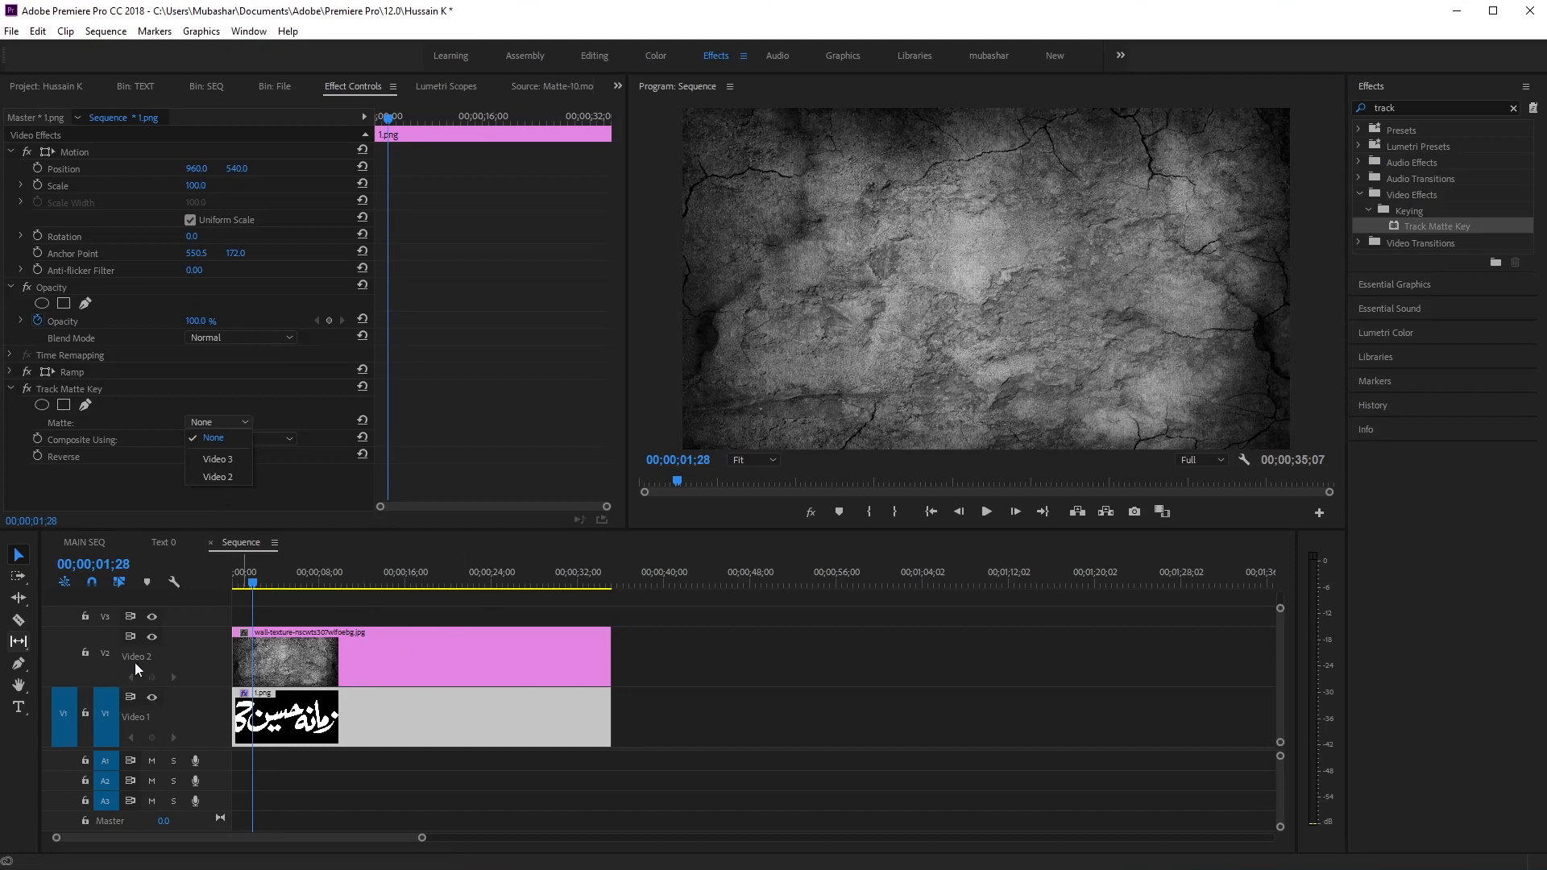
{"action": "left_click", "coordinate": [243, 476]}
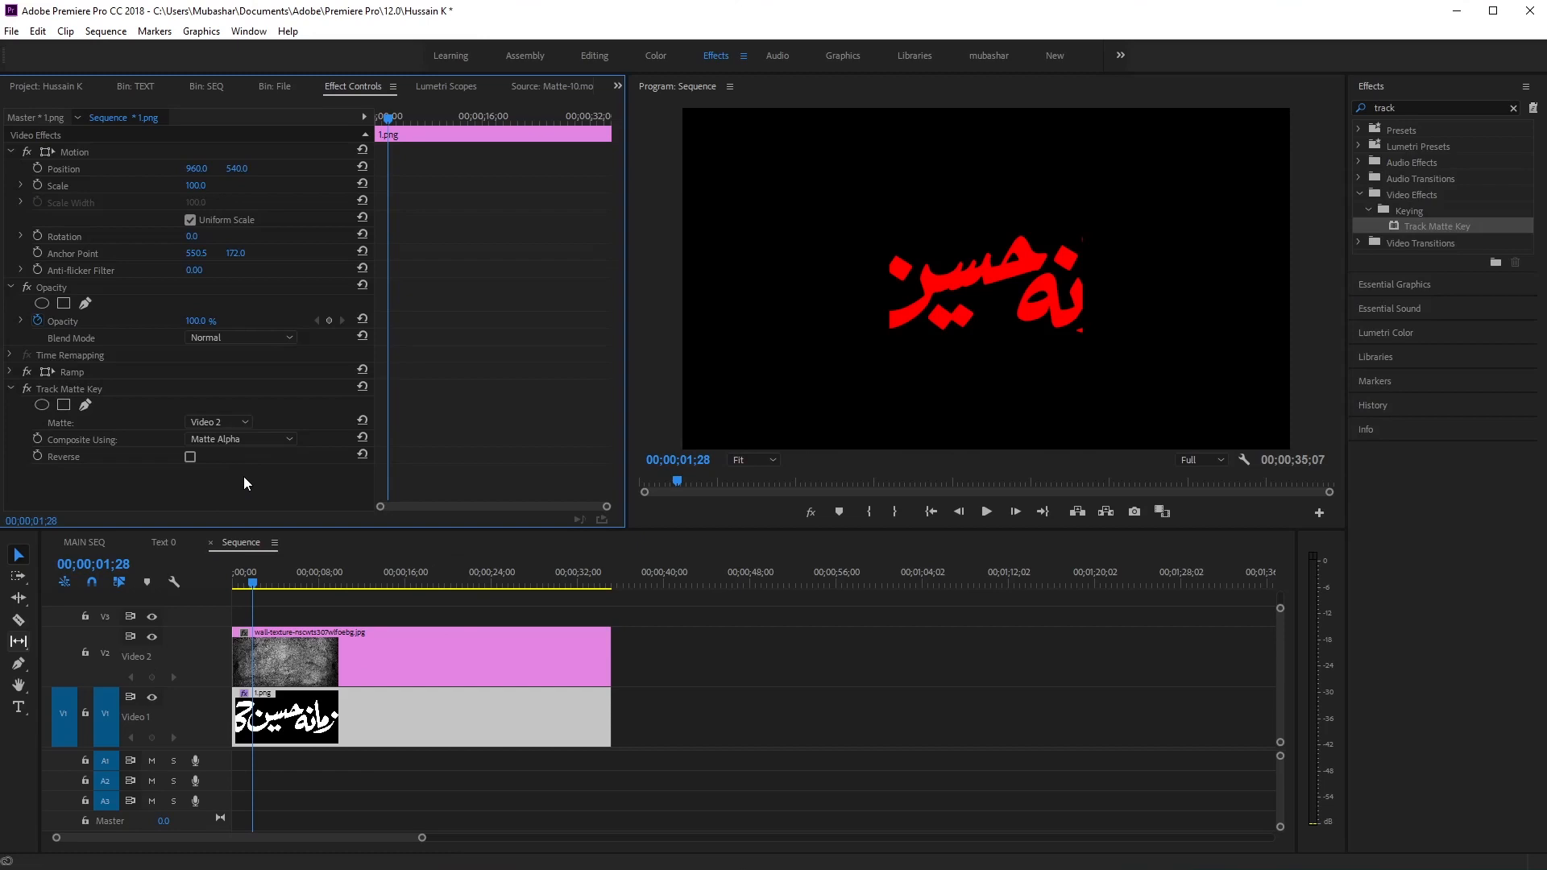
{"action": "left_click", "coordinate": [215, 438]}
{"action": "left_click", "coordinate": [217, 472]}
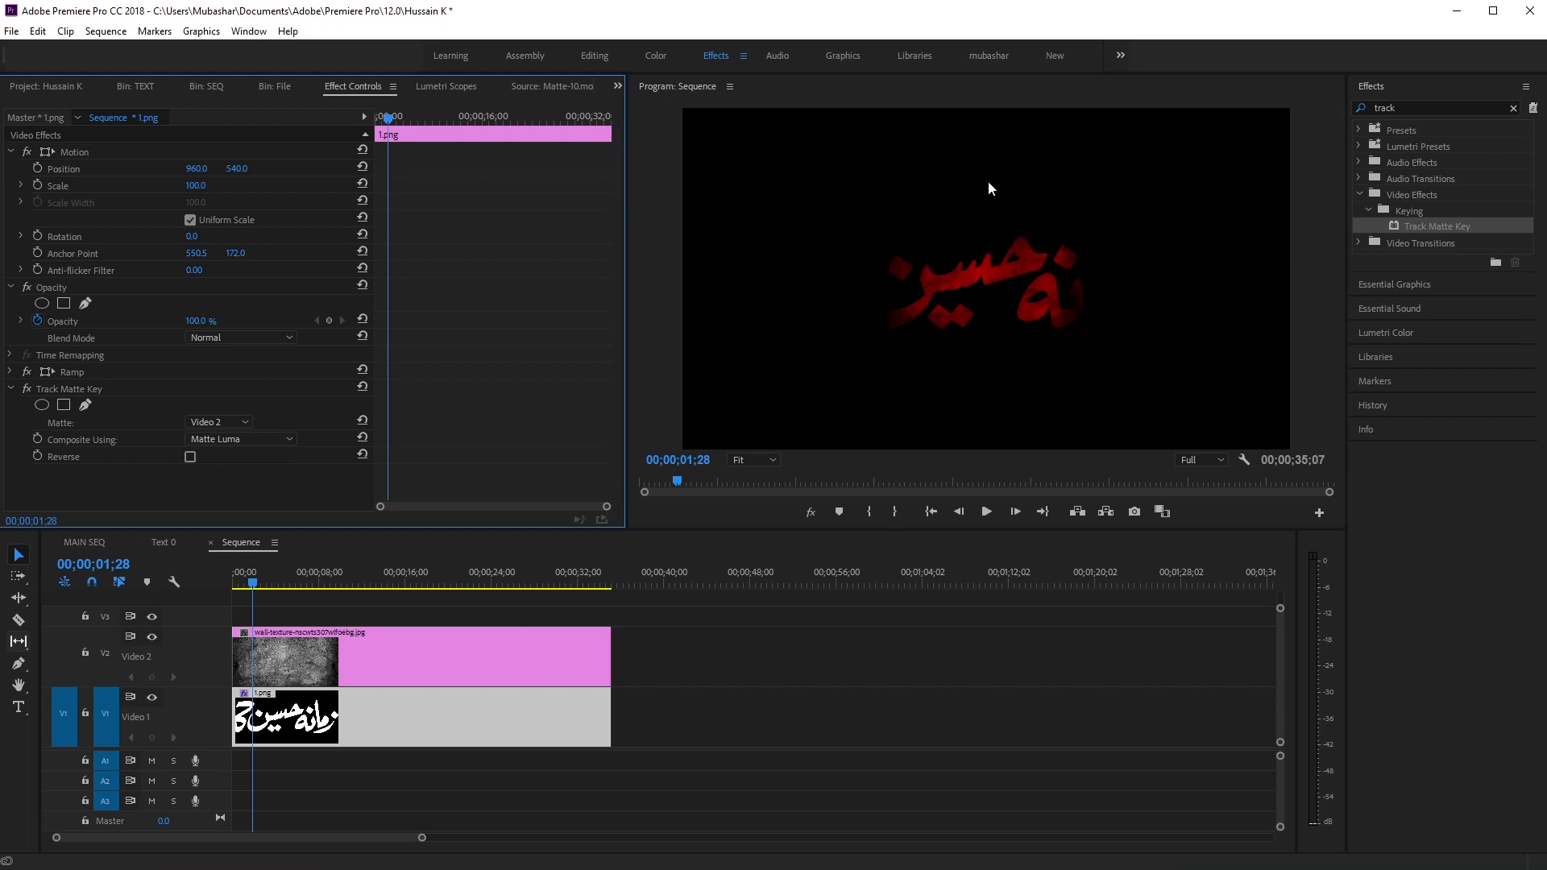
Step: Scale the wall-texture clip on video track 2 to 200 and set its vertical position to 349
{"action": "left_click", "coordinate": [757, 464]}
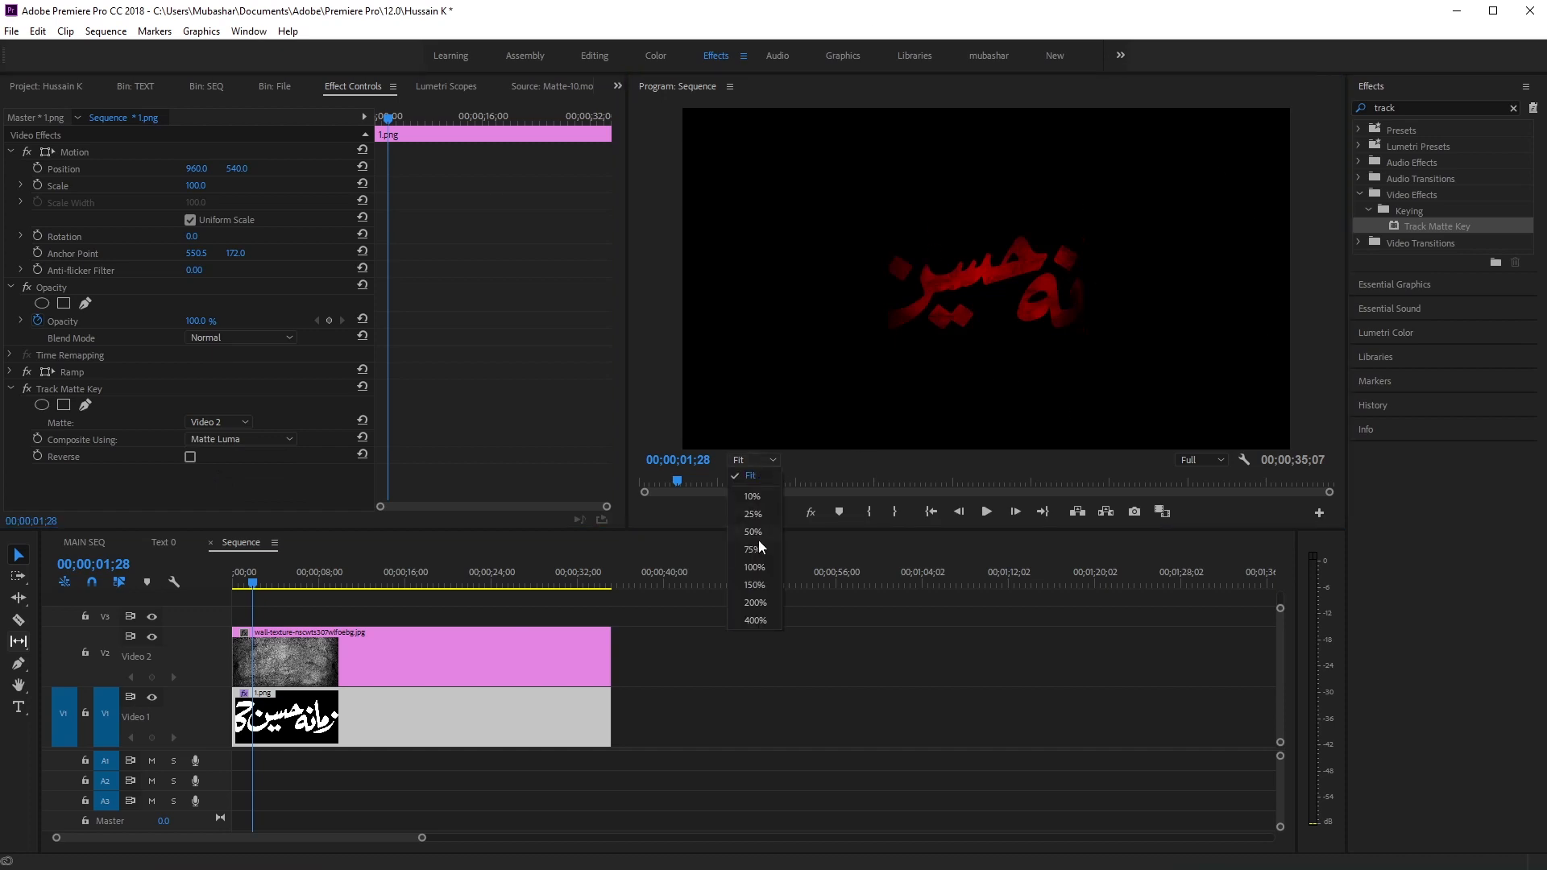
{"action": "left_click", "coordinate": [758, 539]}
{"action": "left_click", "coordinate": [745, 459]}
{"action": "left_click", "coordinate": [746, 476]}
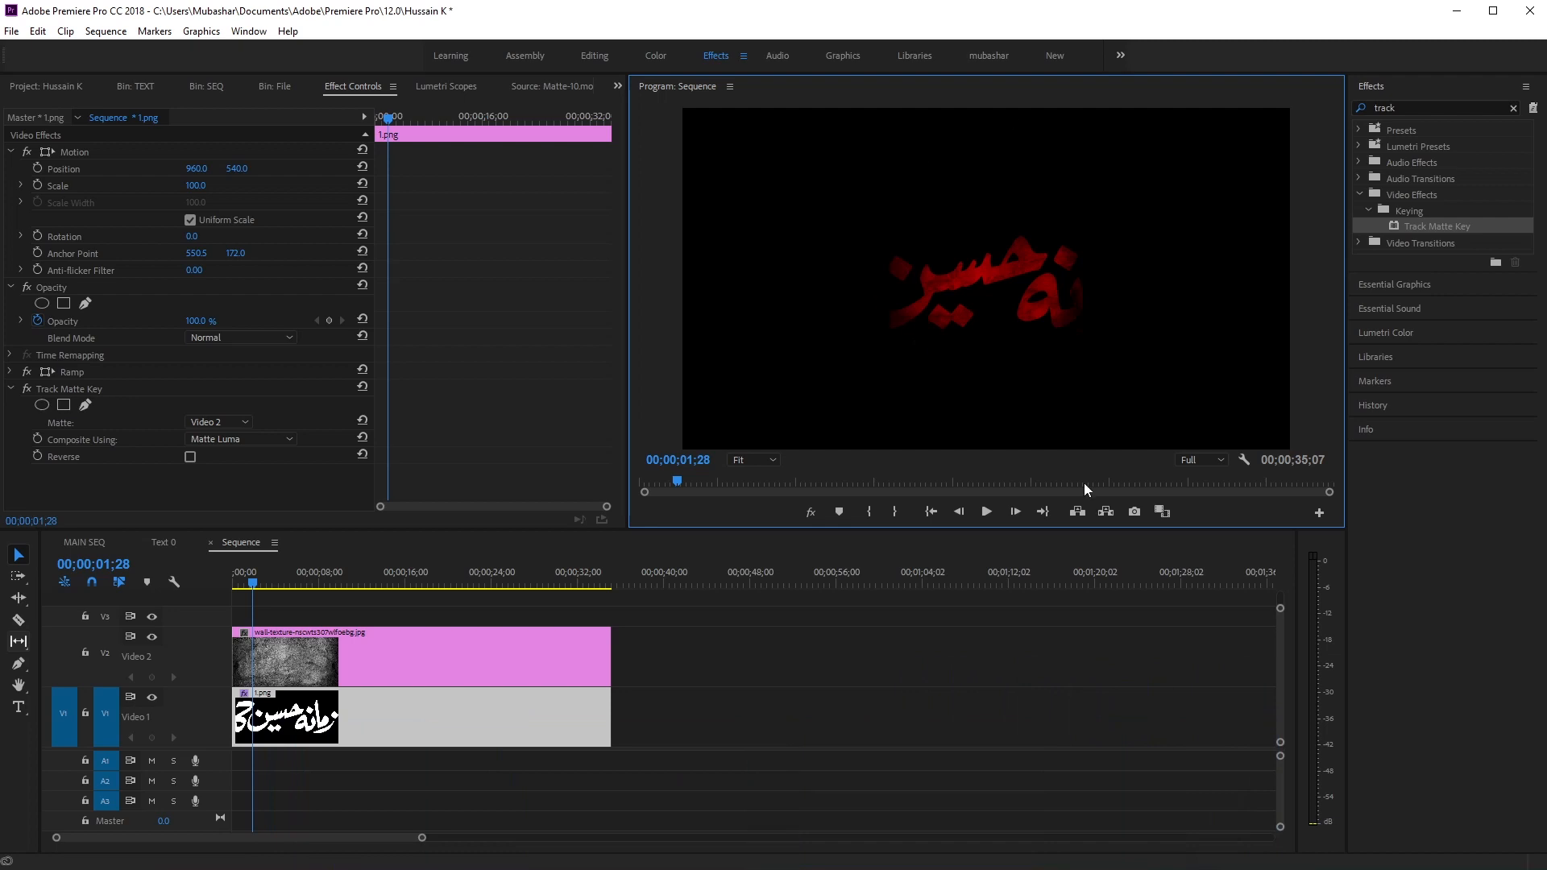
{"action": "left_click", "coordinate": [698, 660]}
{"action": "left_click", "coordinate": [386, 654]}
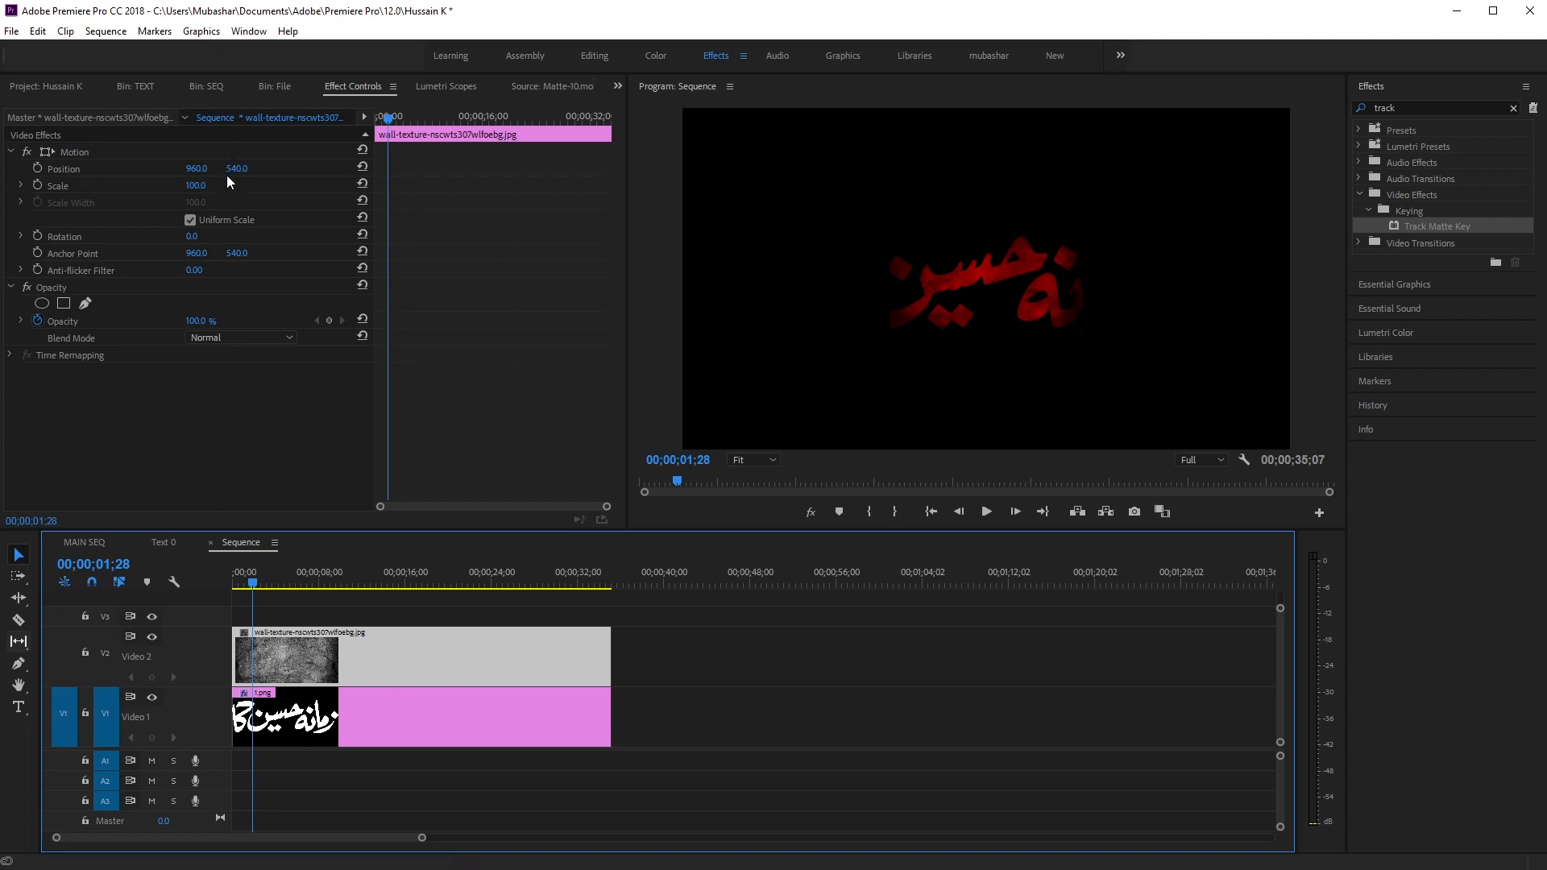
{"action": "left_click_drag", "start_coordinate": [193, 191], "coordinate": [290, 191]}
{"action": "left_click_drag", "start_coordinate": [196, 186], "coordinate": [193, 185]}
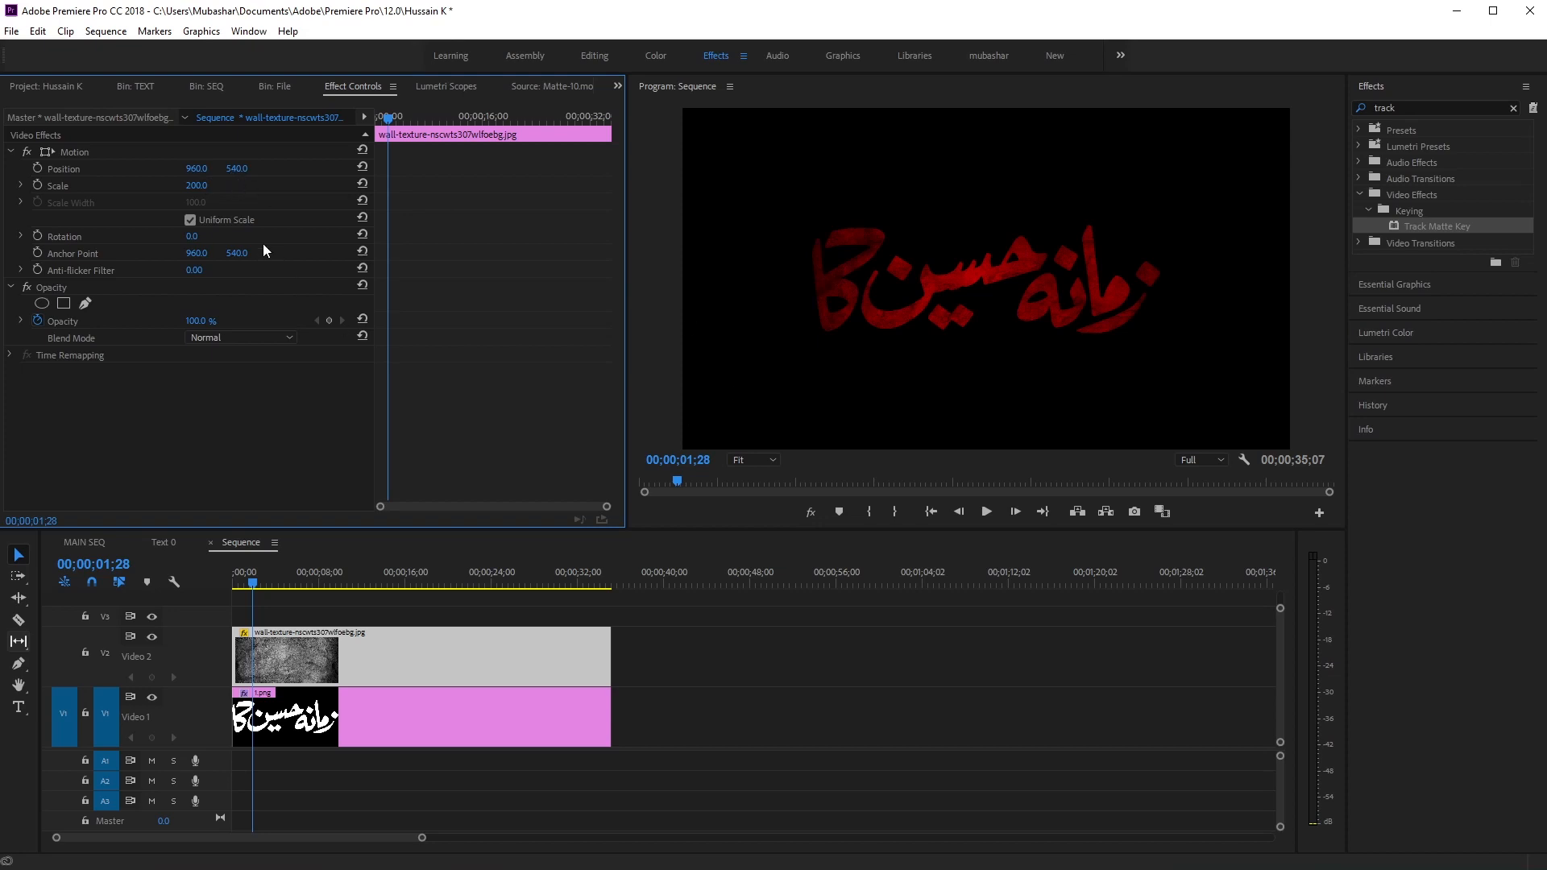
{"action": "left_click_drag", "start_coordinate": [242, 173], "coordinate": [439, 174]}
{"action": "left_click_drag", "start_coordinate": [237, 168], "coordinate": [97, 169]}
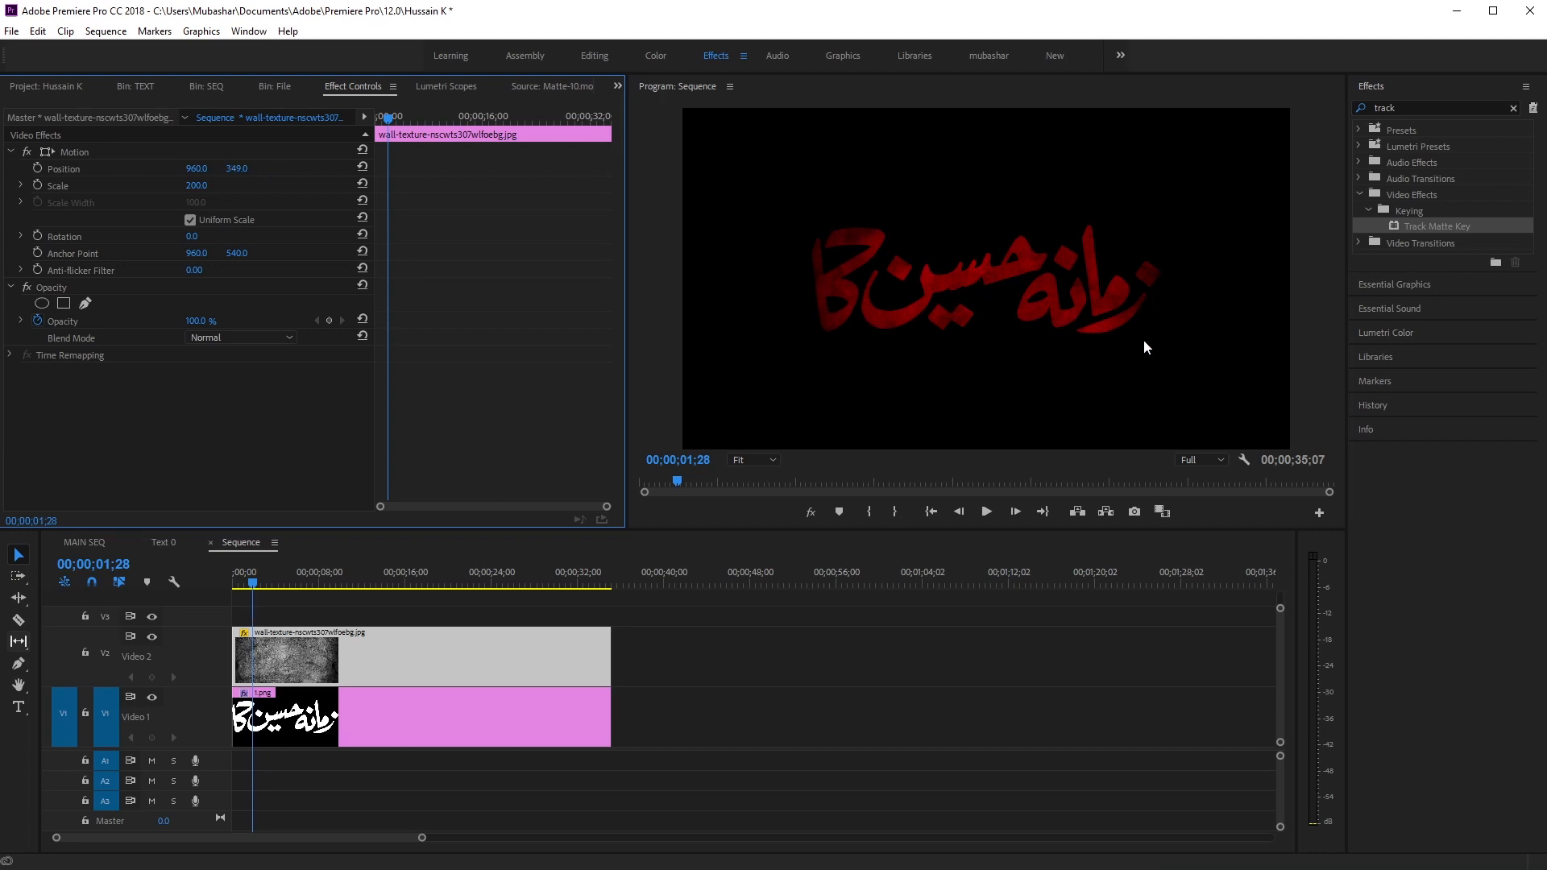
Step: Examine the textured lettering at 100% zoom, switching the Video 2 track's visibility off and on
{"action": "left_click", "coordinate": [763, 459]}
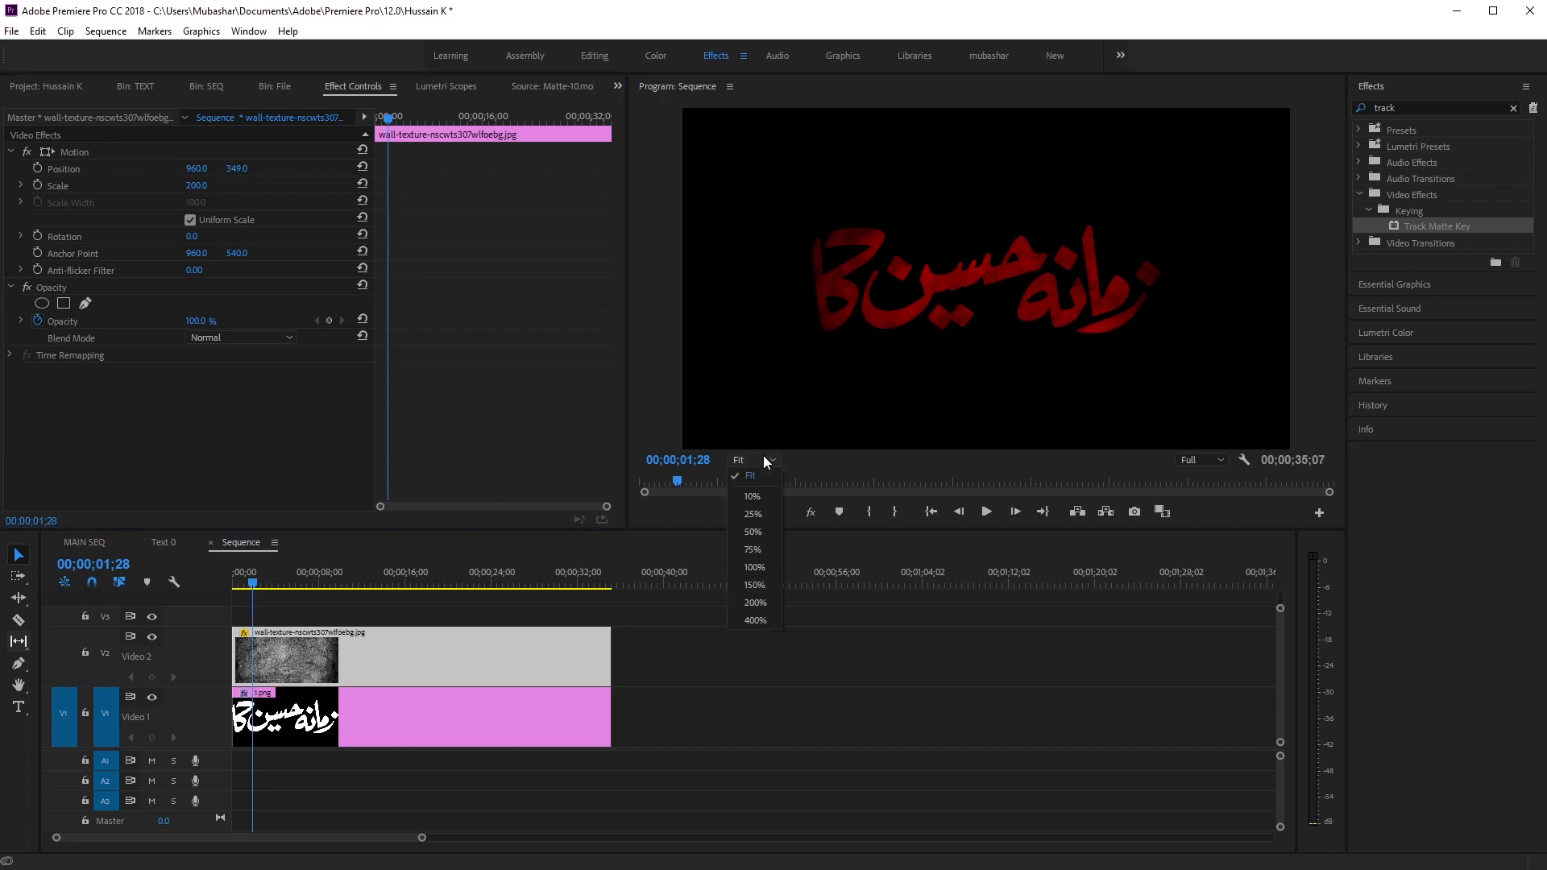
{"action": "left_click", "coordinate": [754, 566]}
{"action": "left_click_drag", "start_coordinate": [1021, 452], "coordinate": [1150, 451]}
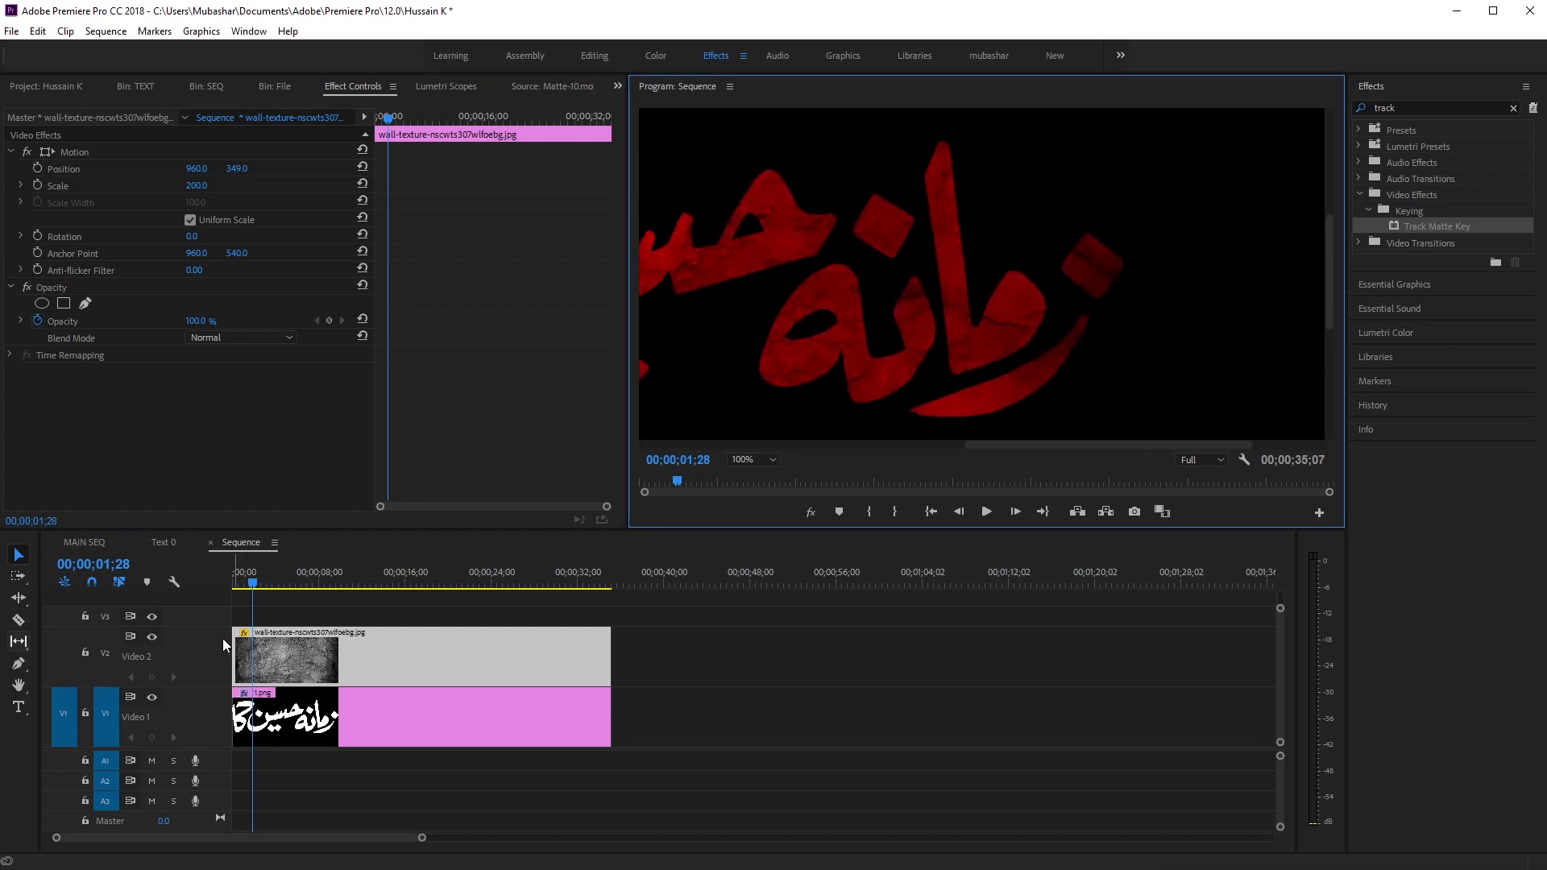
{"action": "left_click", "coordinate": [153, 636]}
{"action": "left_click", "coordinate": [153, 637]}
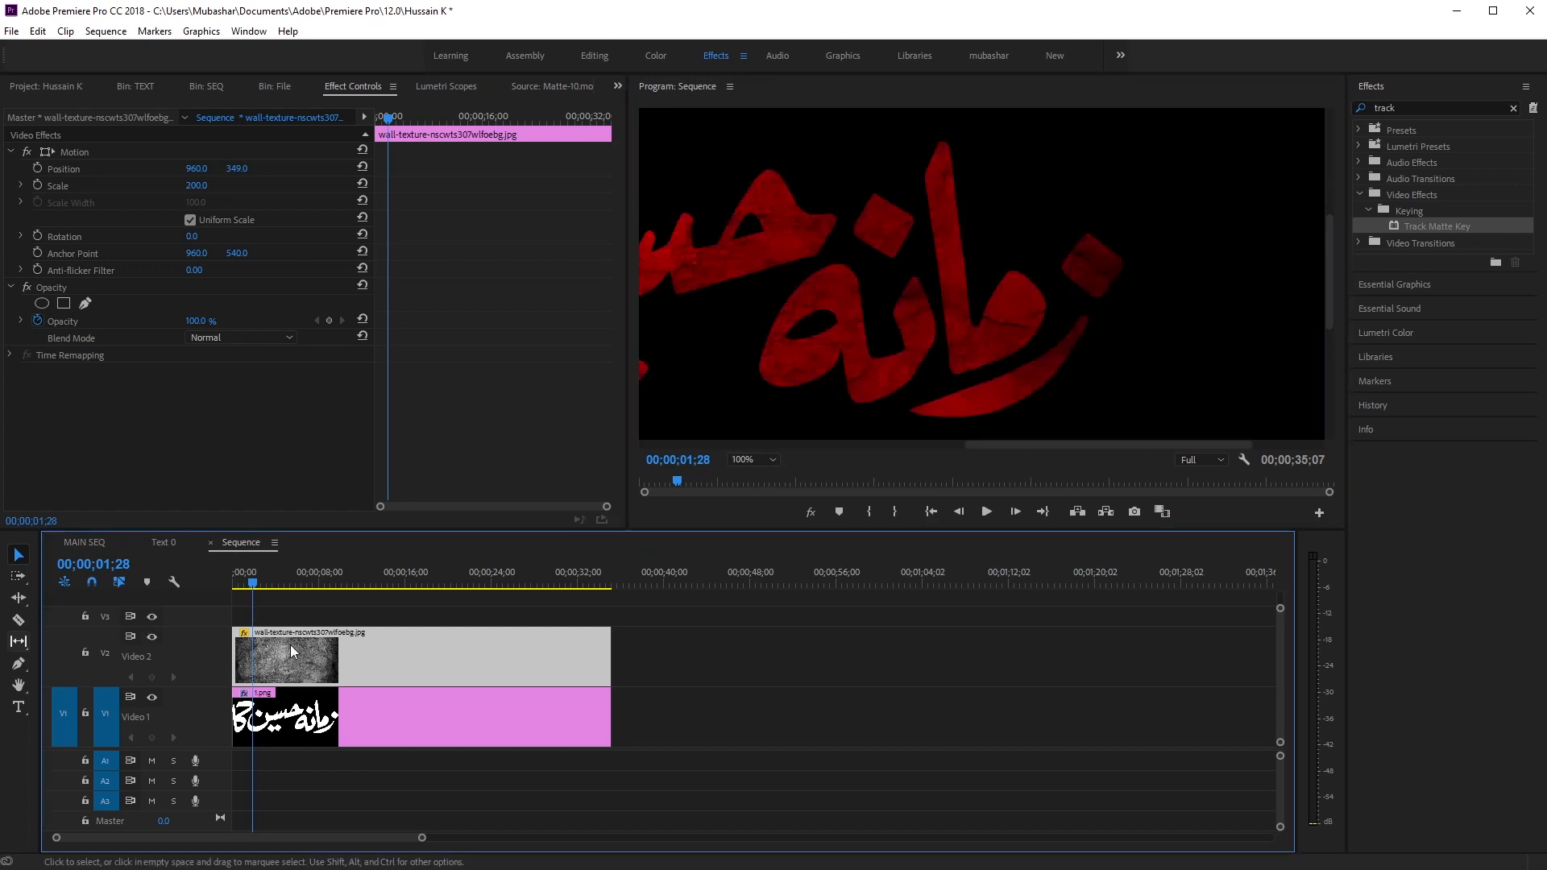
Step: Compare the 1.png lettering with and without the Track Matte Key and wall texture, restoring both and fitting the preview
{"action": "left_click", "coordinate": [340, 693]}
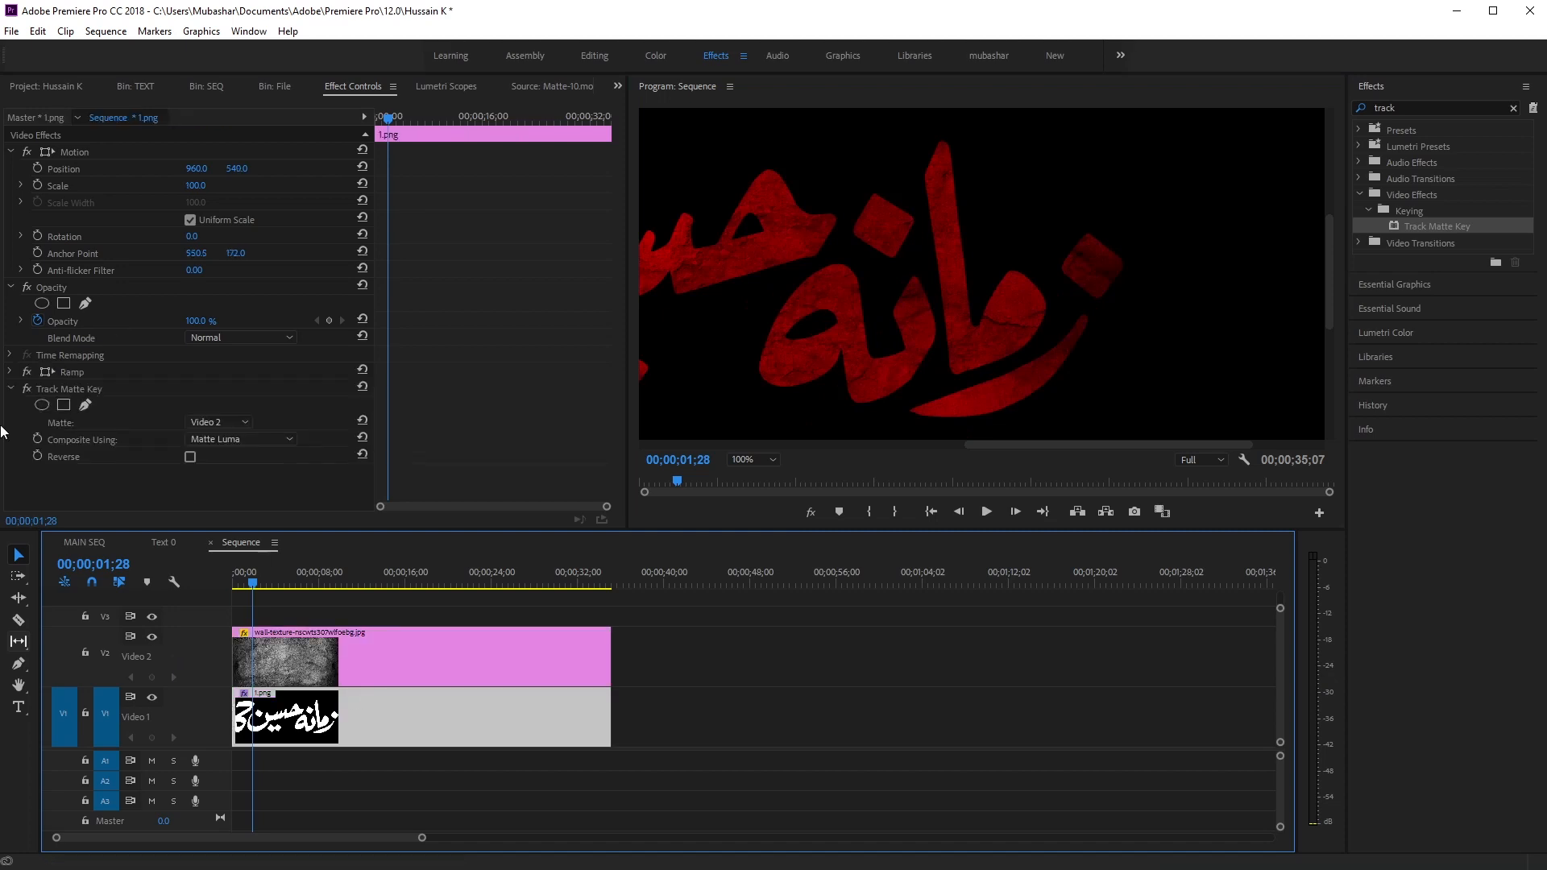
{"action": "left_click", "coordinate": [27, 387]}
{"action": "left_click", "coordinate": [27, 387]}
{"action": "left_click", "coordinate": [26, 388]}
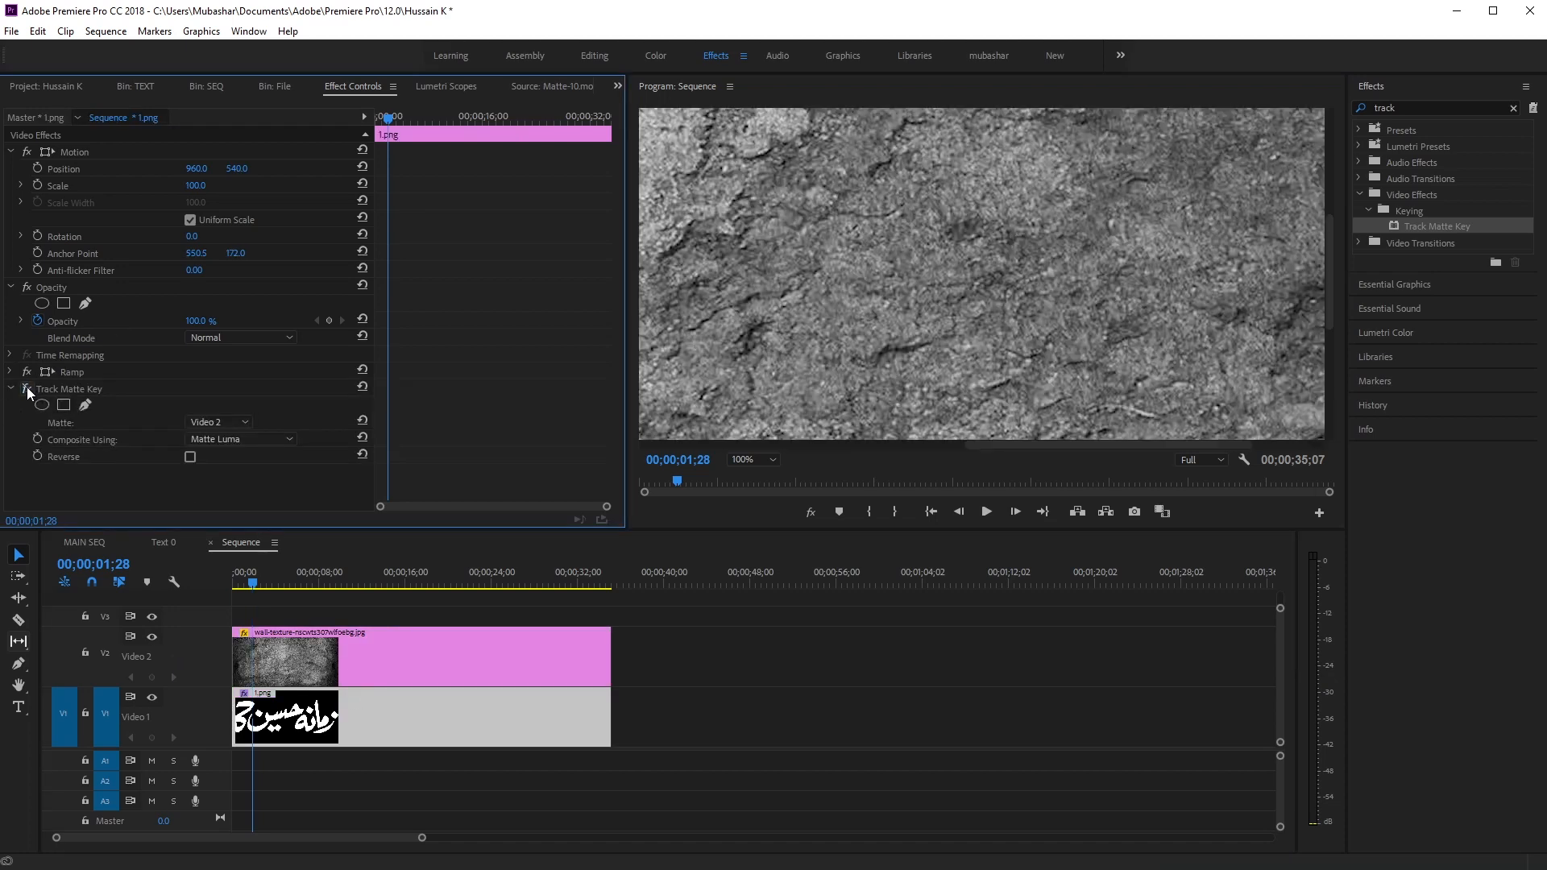
{"action": "left_click", "coordinate": [151, 636]}
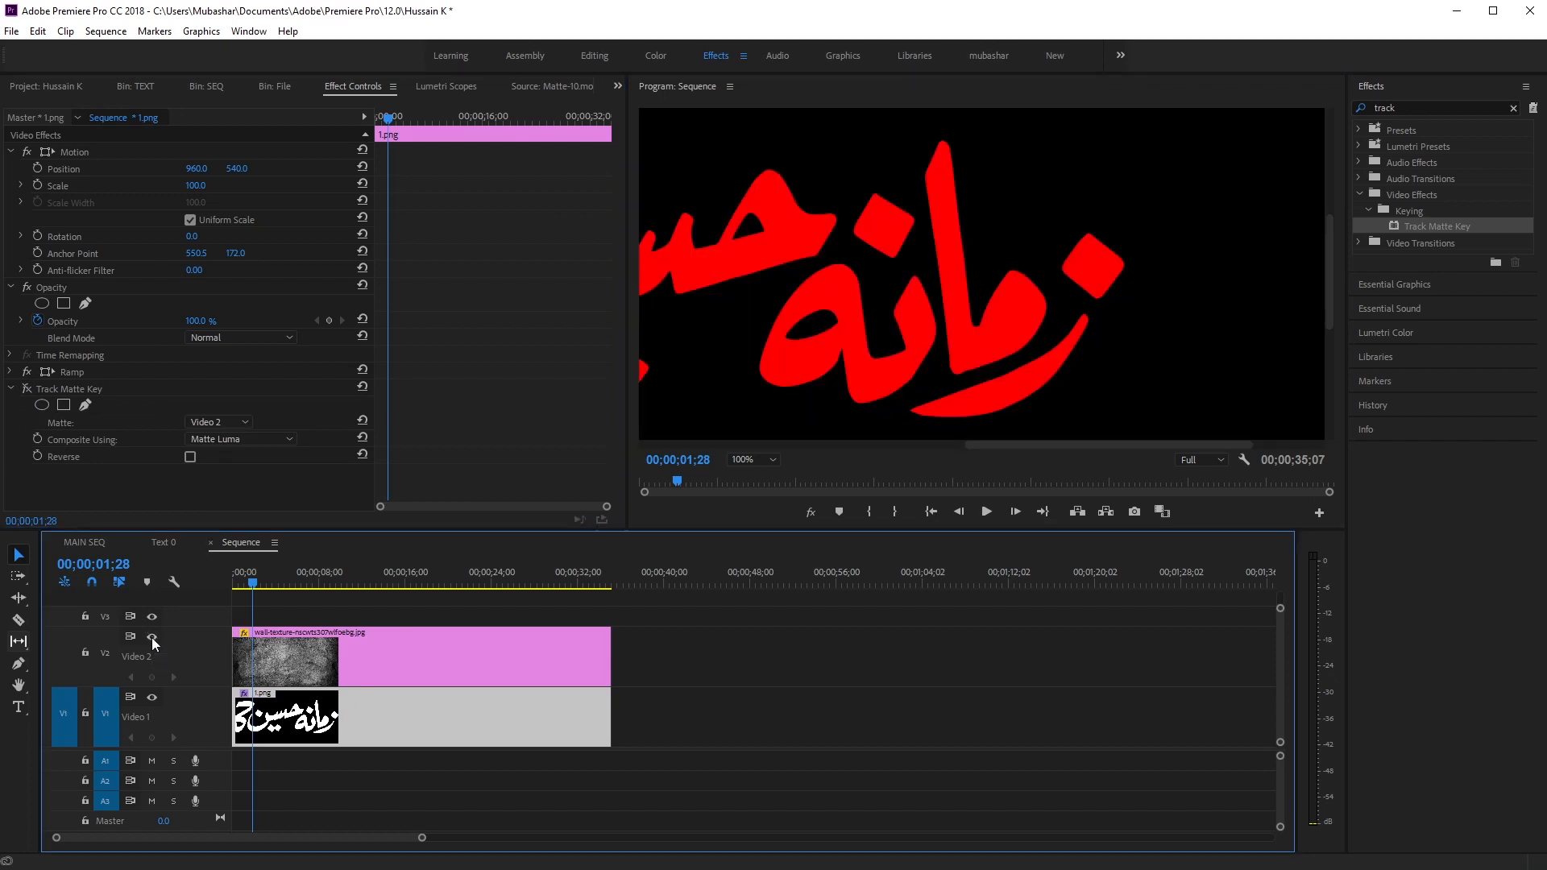
{"action": "left_click", "coordinate": [151, 637]}
{"action": "left_click", "coordinate": [25, 389]}
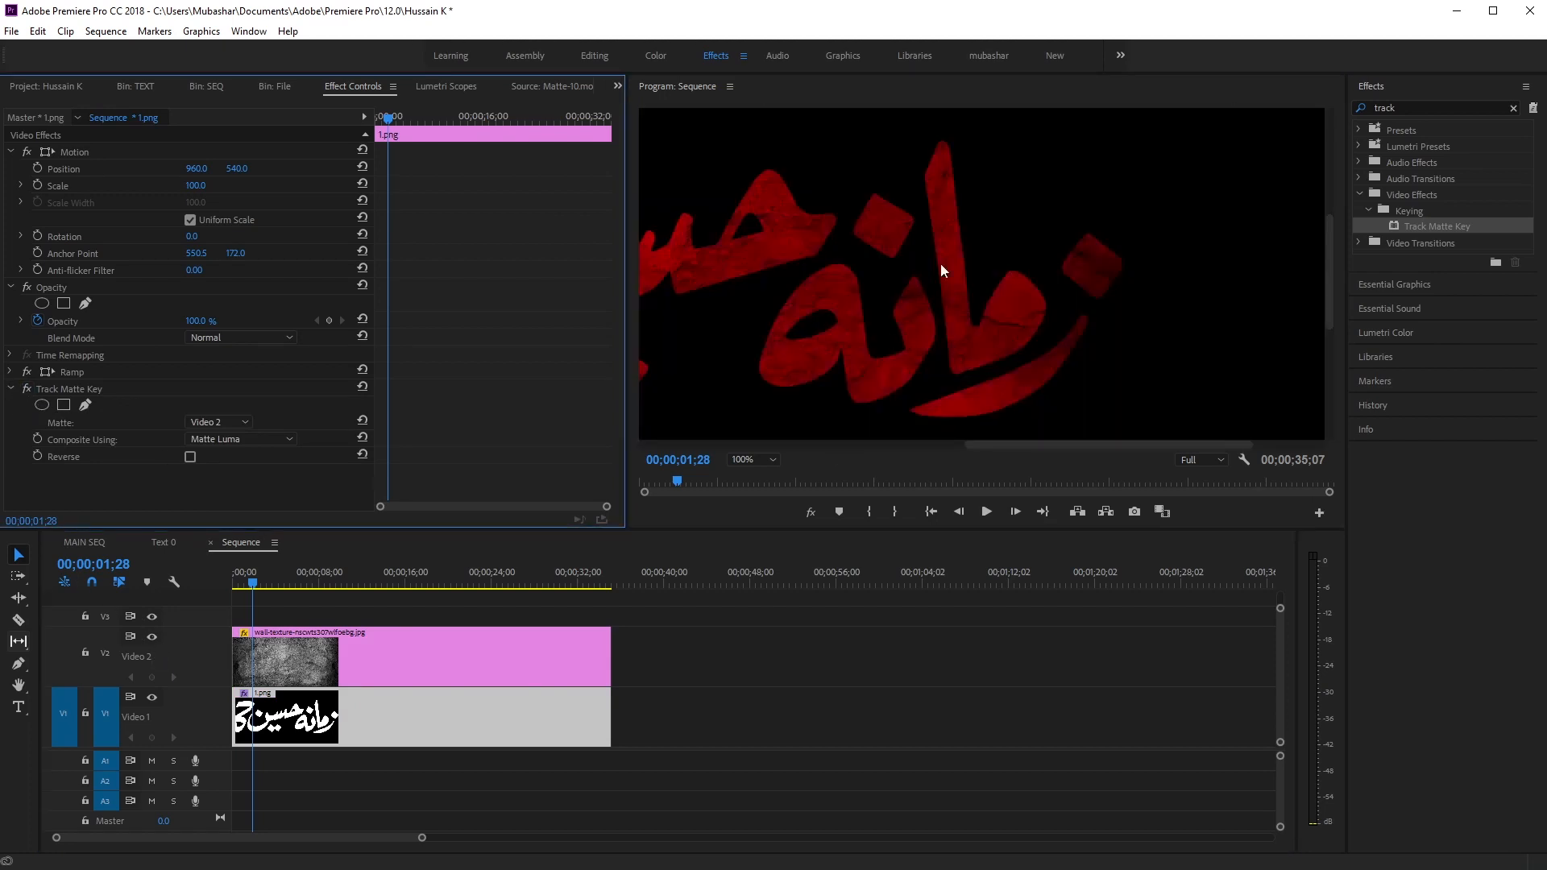
{"action": "left_click", "coordinate": [749, 461]}
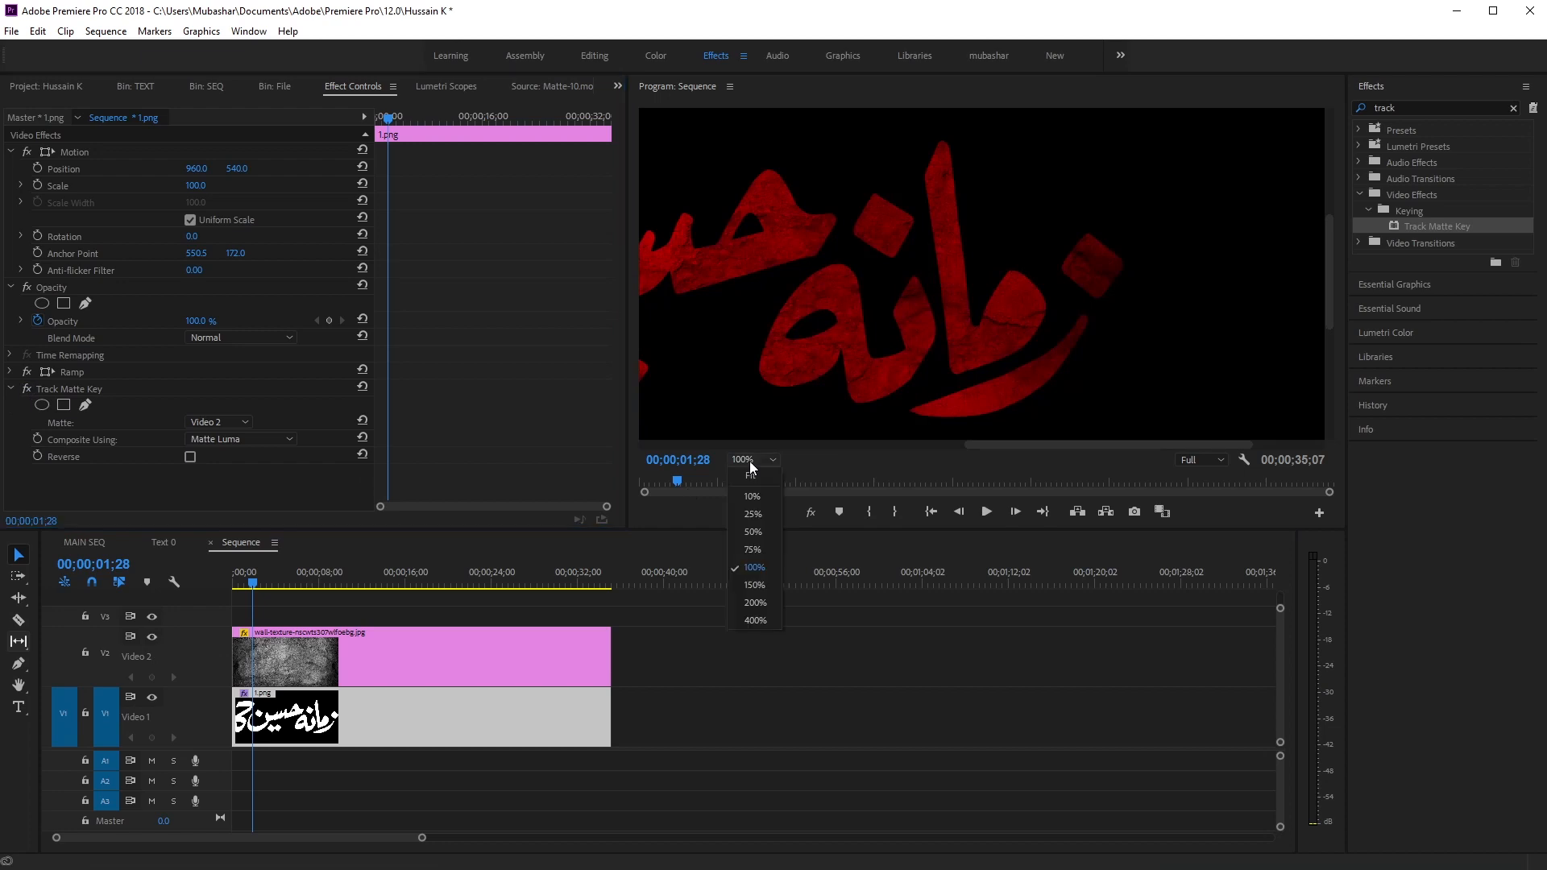
{"action": "left_click", "coordinate": [752, 474]}
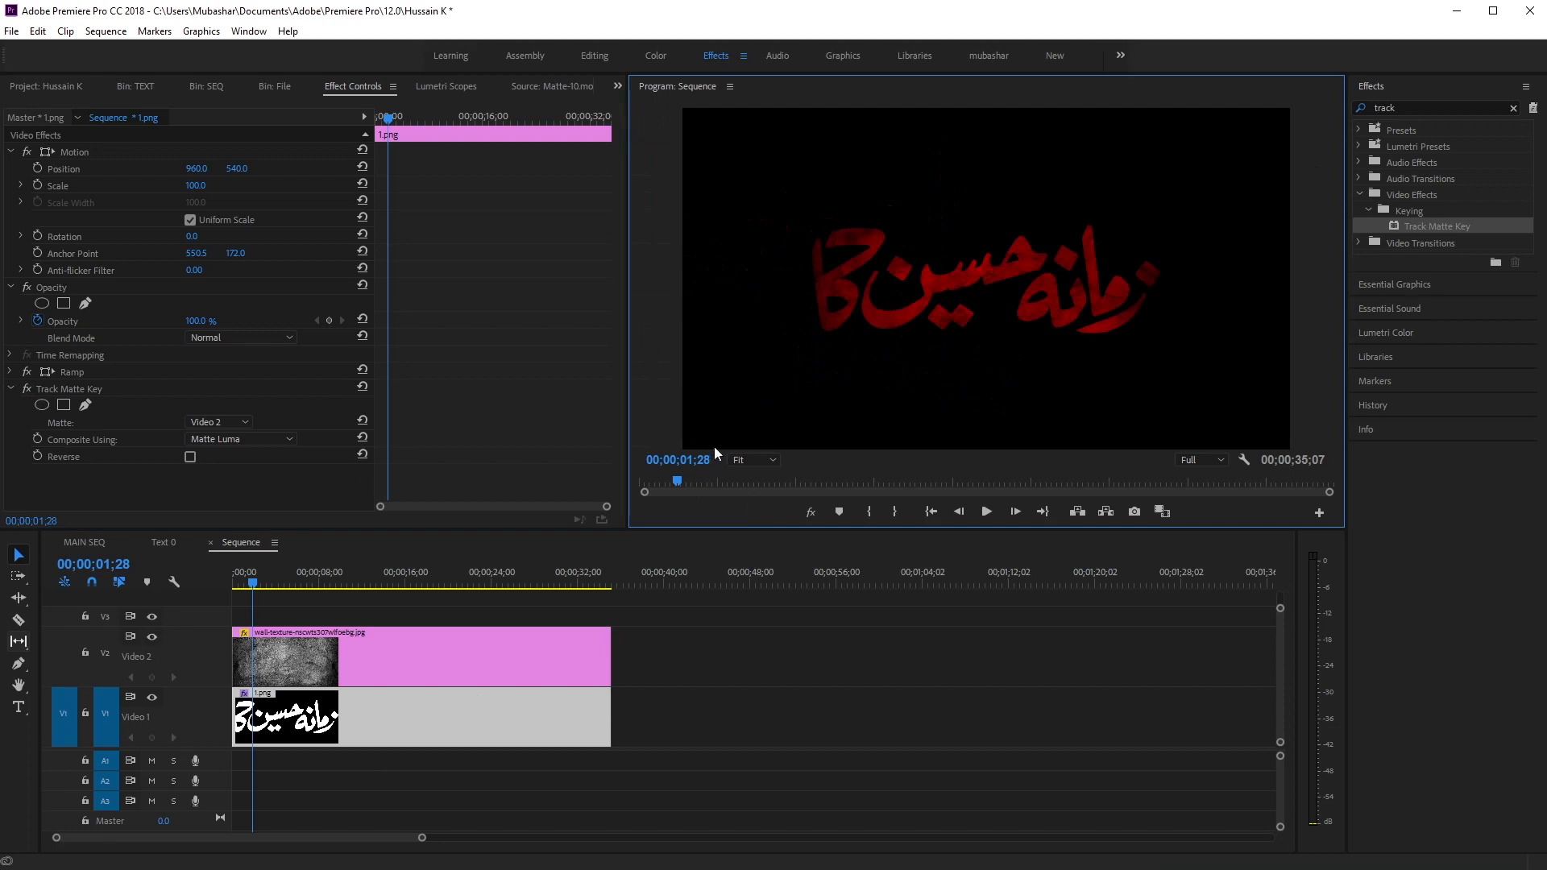
Step: Nest the wall-texture and 1.png clips together into a nested sequence named TEXt
{"action": "left_click", "coordinate": [733, 648]}
{"action": "left_click_drag", "start_coordinate": [910, 669], "coordinate": [501, 725]}
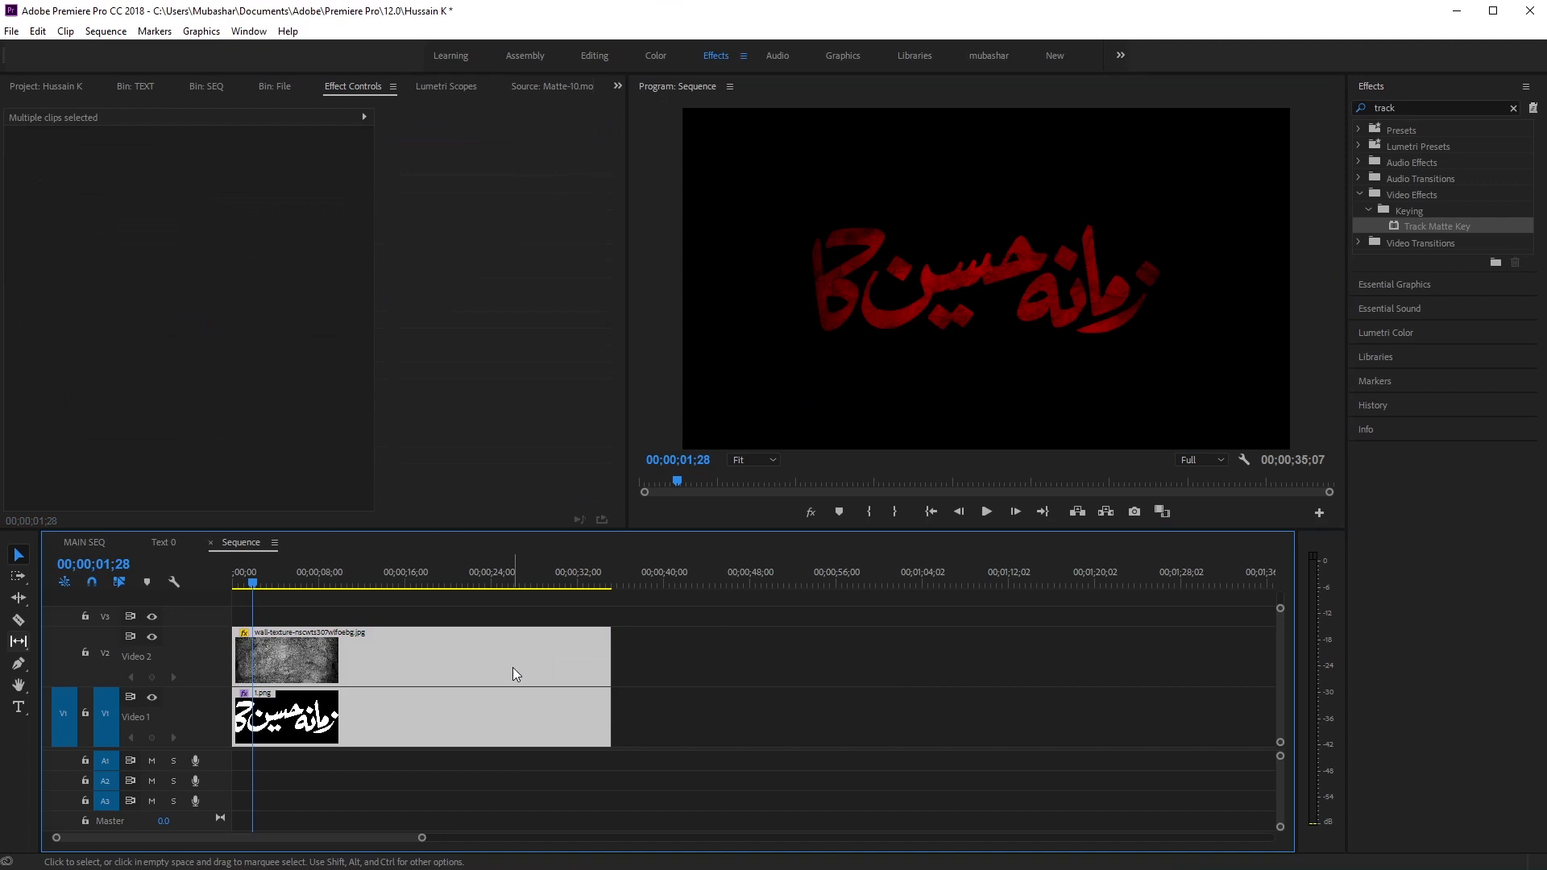
{"action": "right_click", "coordinate": [513, 667]}
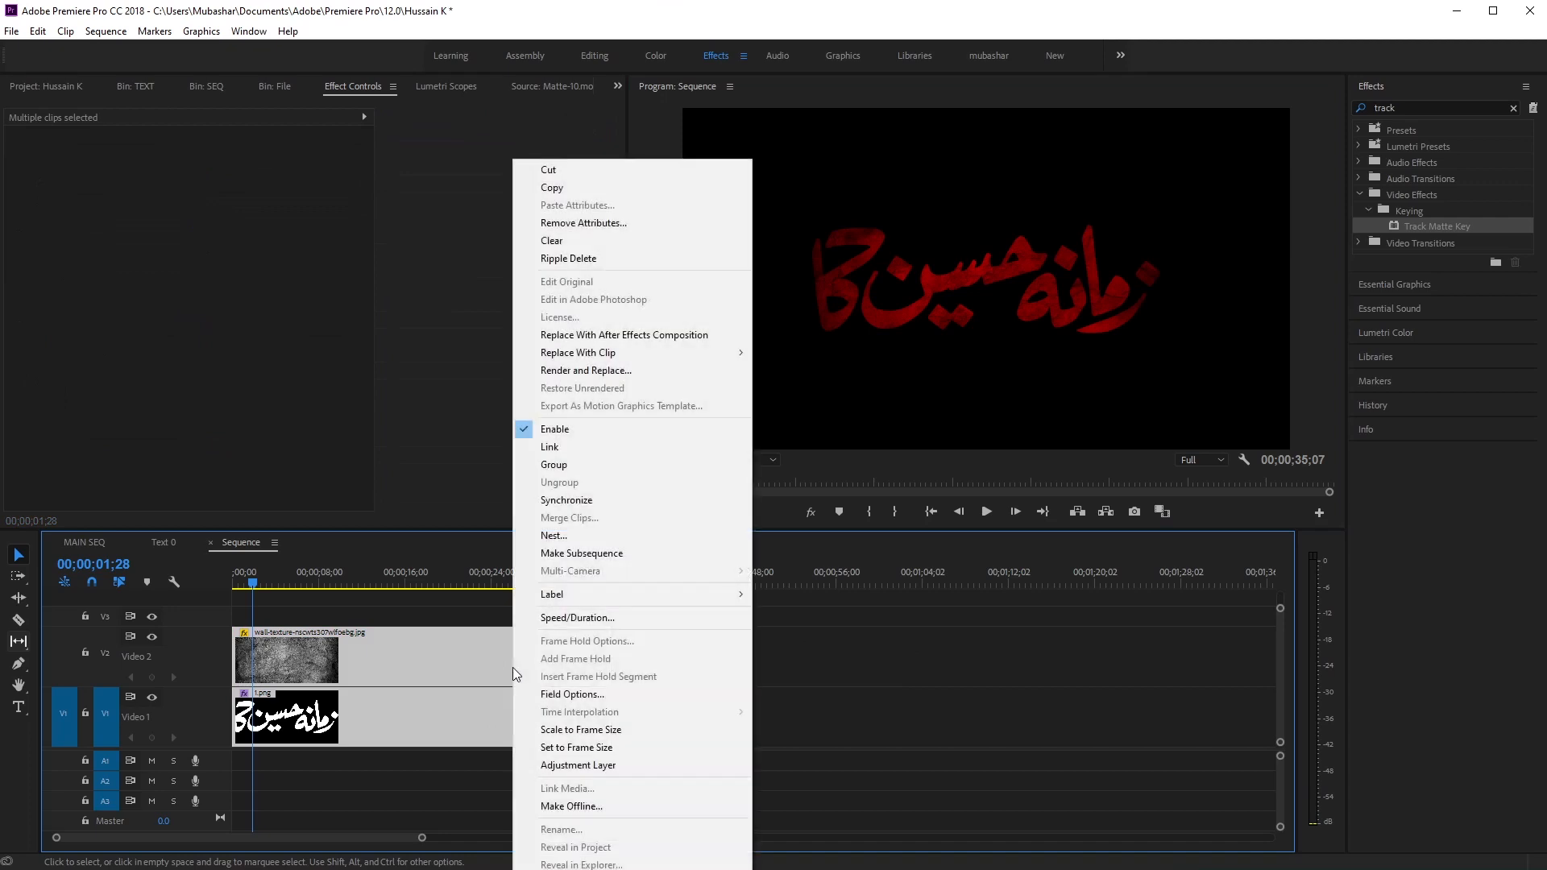
{"action": "left_click", "coordinate": [609, 536]}
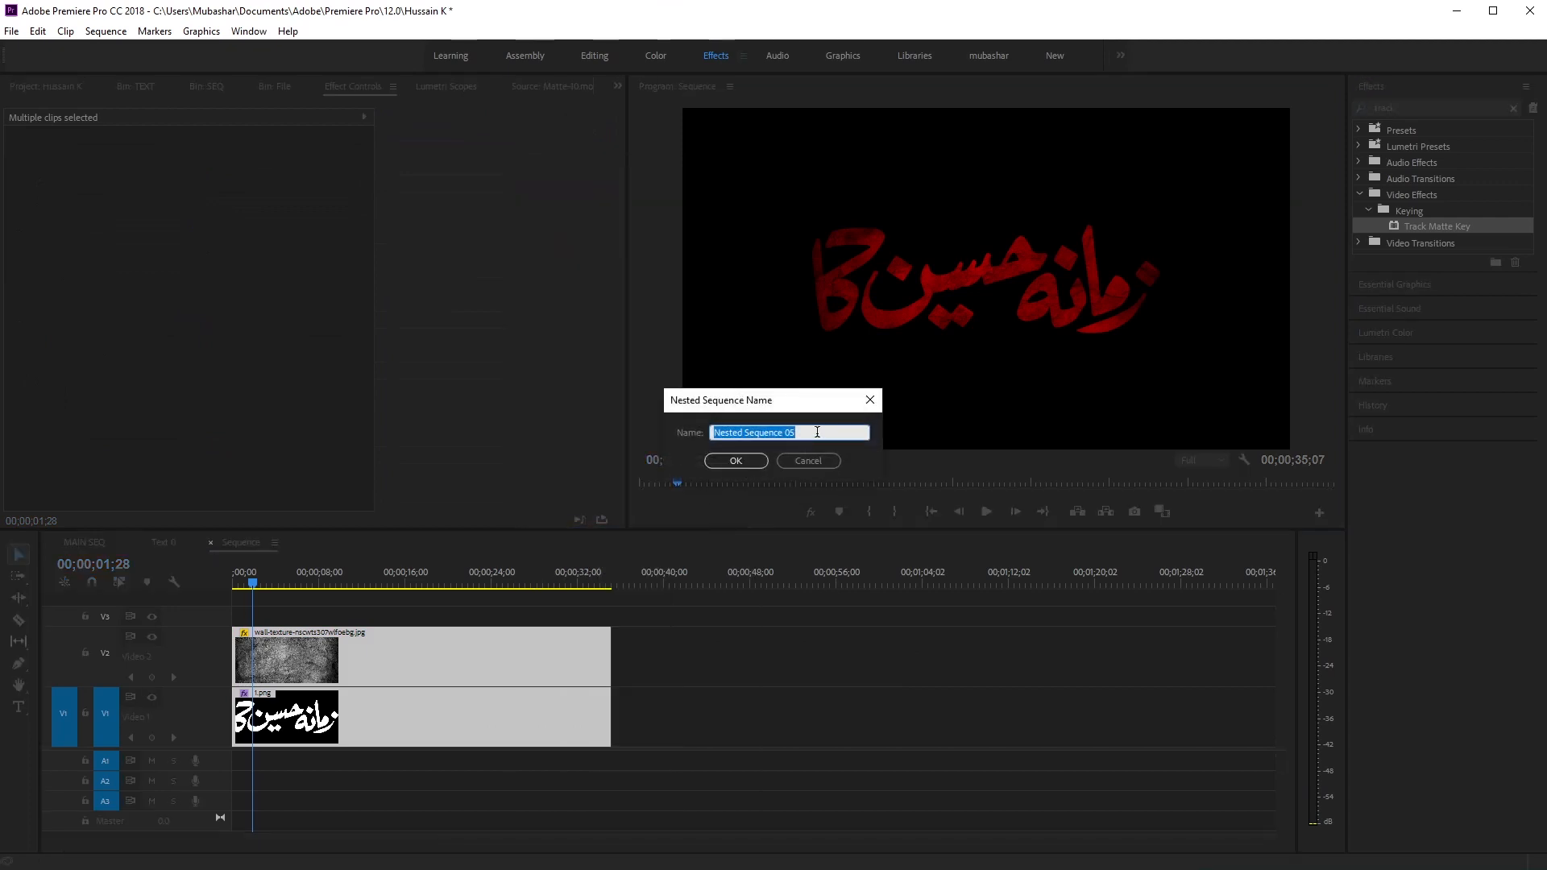
{"action": "type", "text": "TEX"}
{"action": "left_click", "coordinate": [735, 464]}
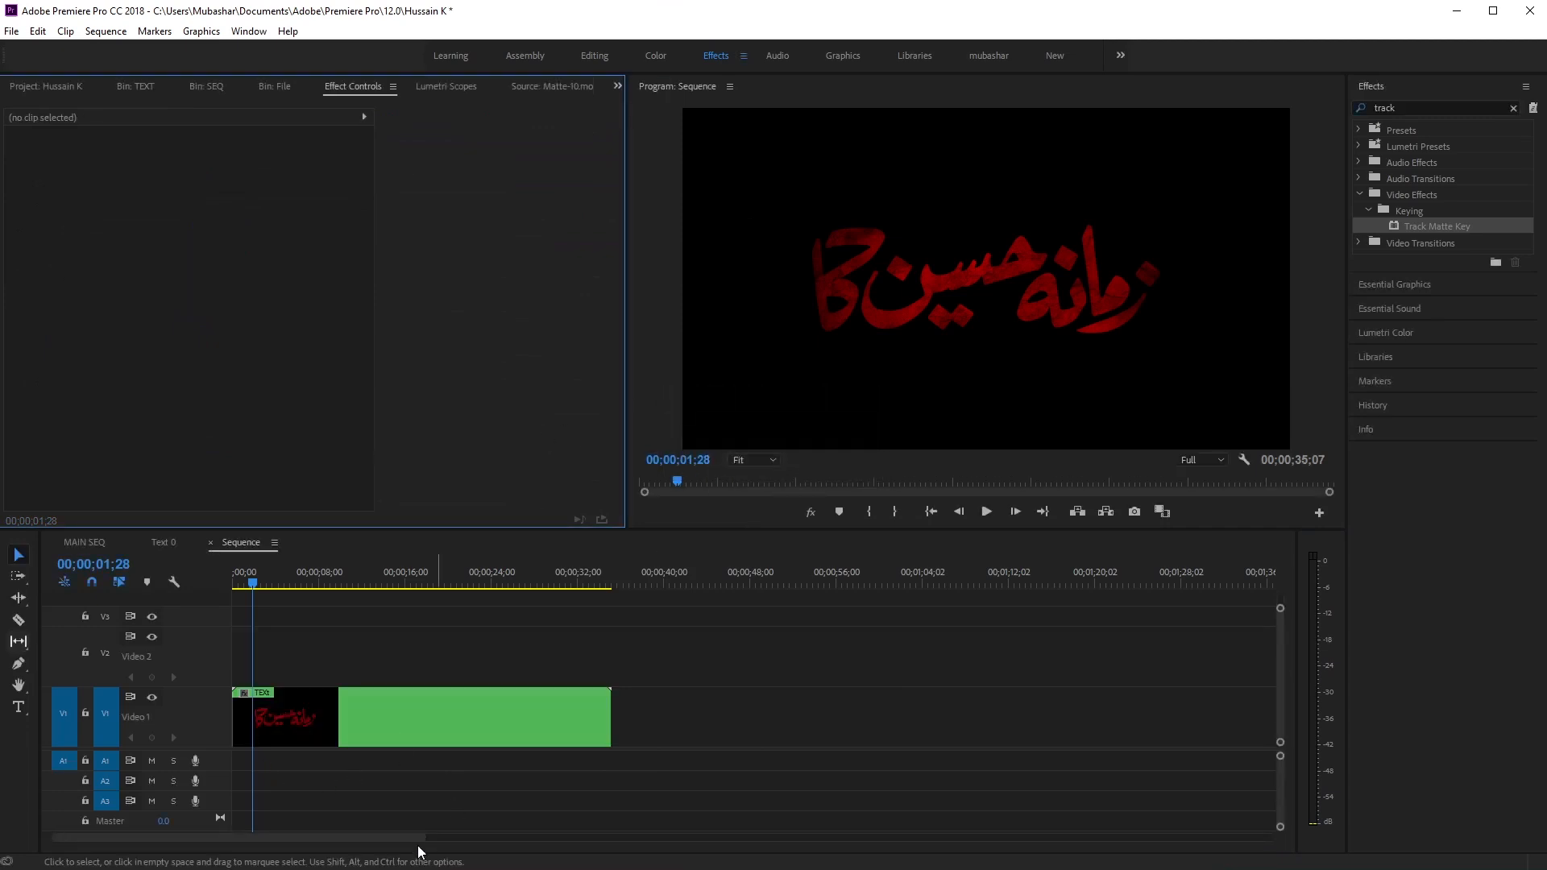
Step: Open Matte-10.mov from the File bin in the source monitor and examine how its ink matte spreads over time
{"action": "left_click_drag", "start_coordinate": [421, 837], "coordinate": [380, 841]}
{"action": "left_click", "coordinate": [255, 581]}
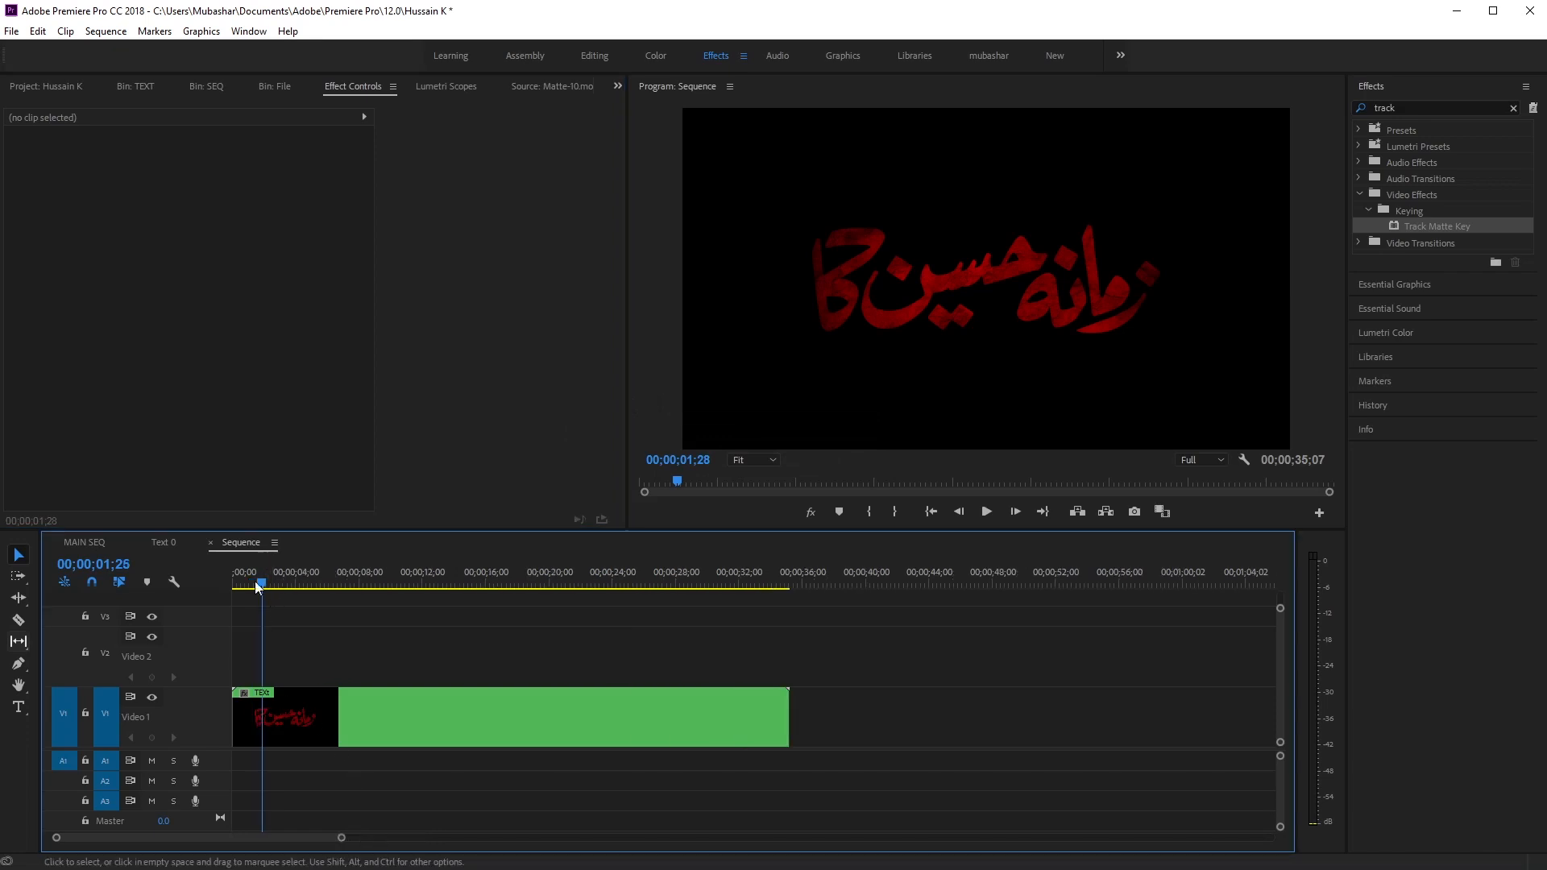
{"action": "left_click_drag", "start_coordinate": [255, 582], "coordinate": [322, 588]}
{"action": "left_click", "coordinate": [37, 86]}
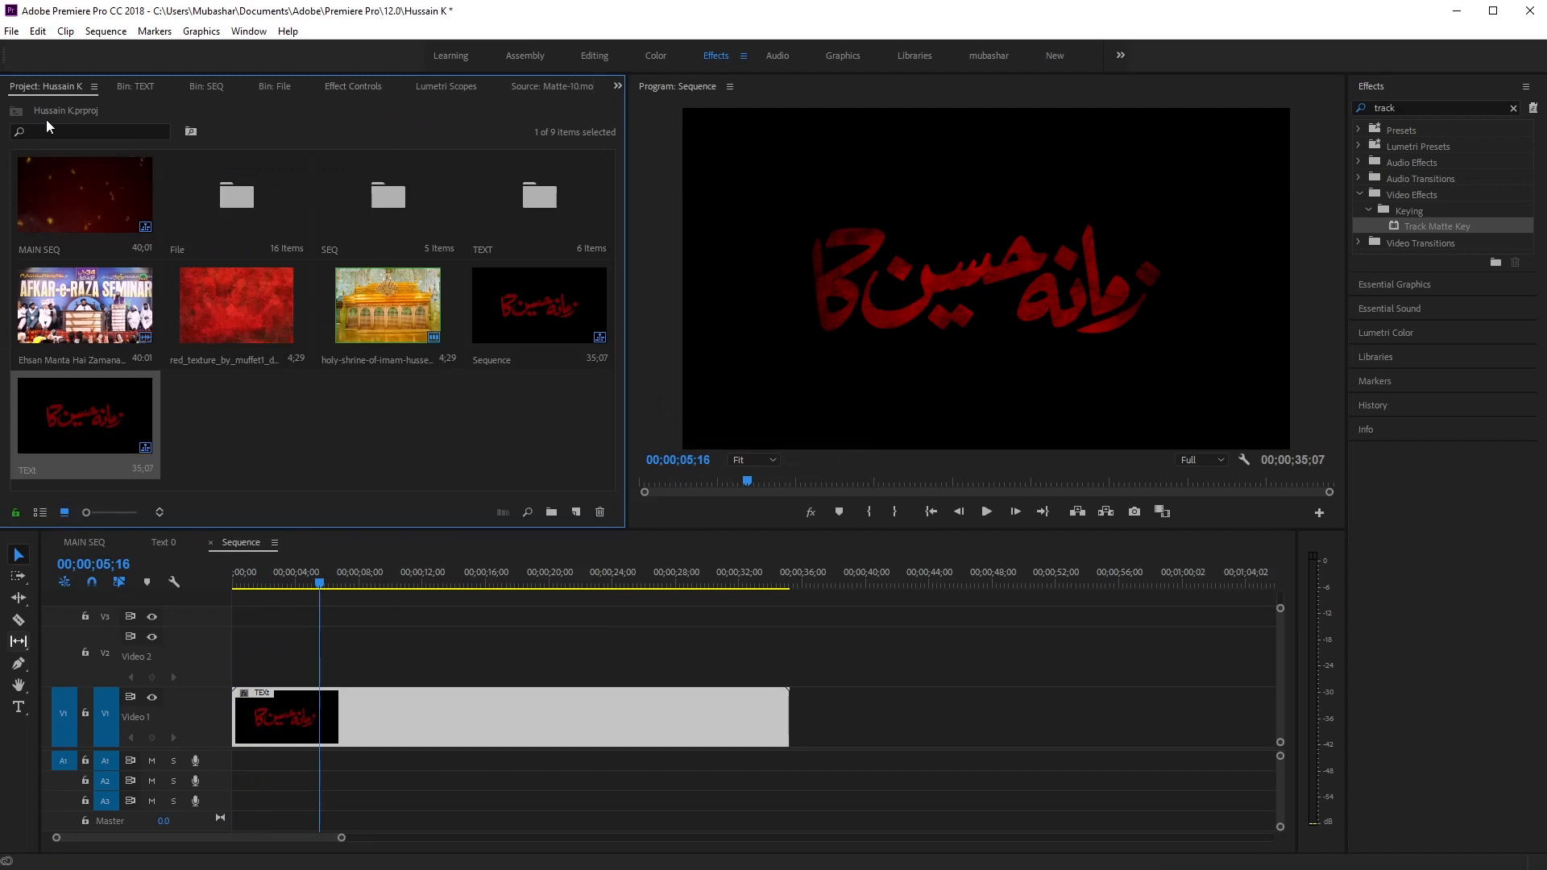
{"action": "left_click", "coordinate": [267, 219]}
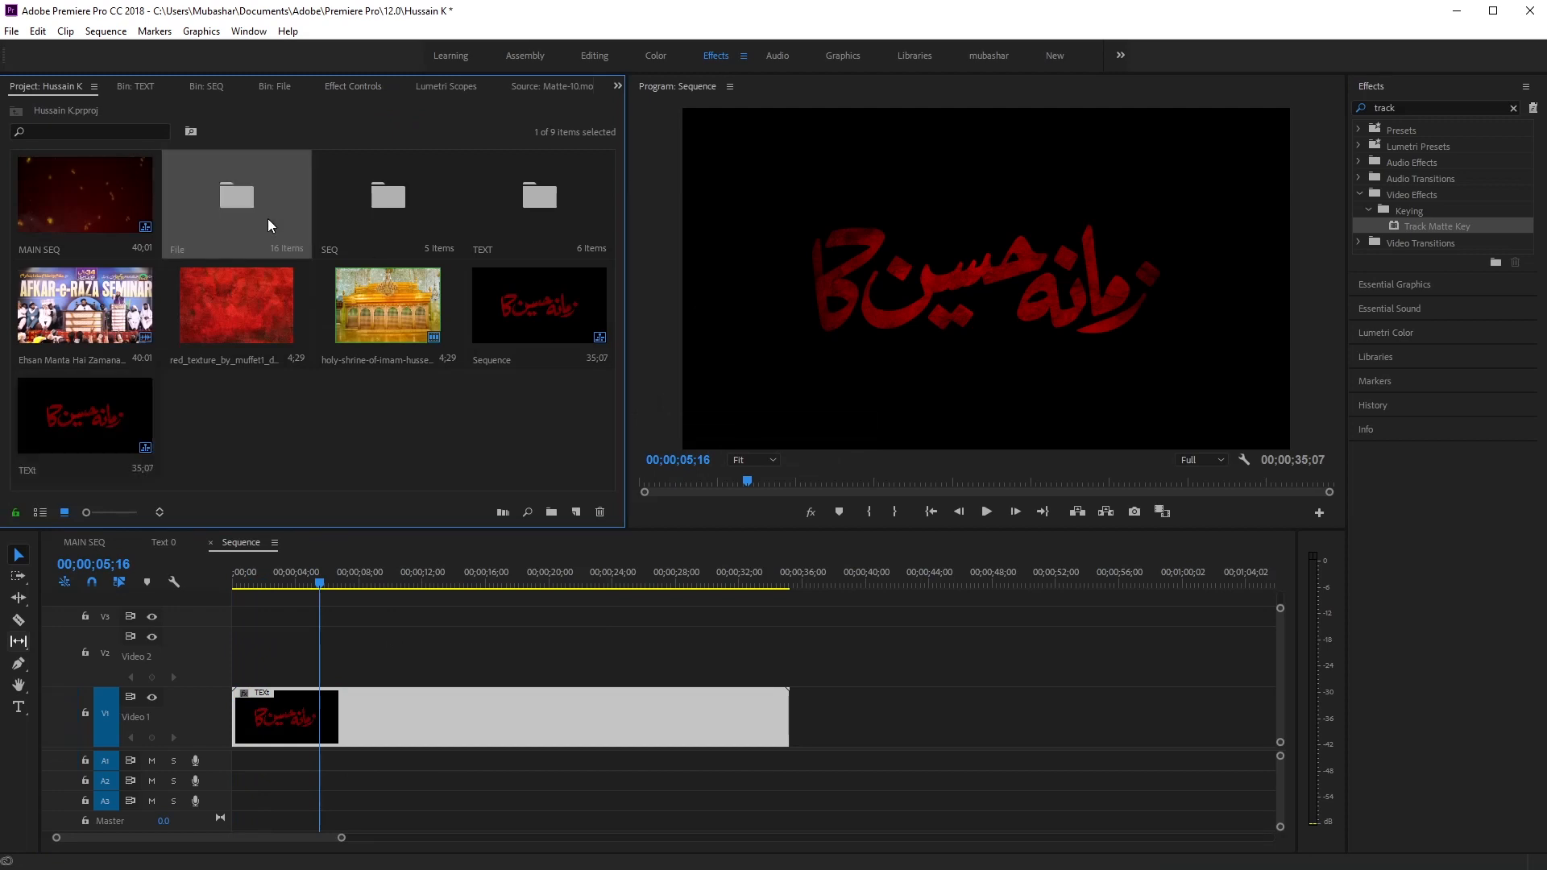
{"action": "double_click", "coordinate": [268, 219]}
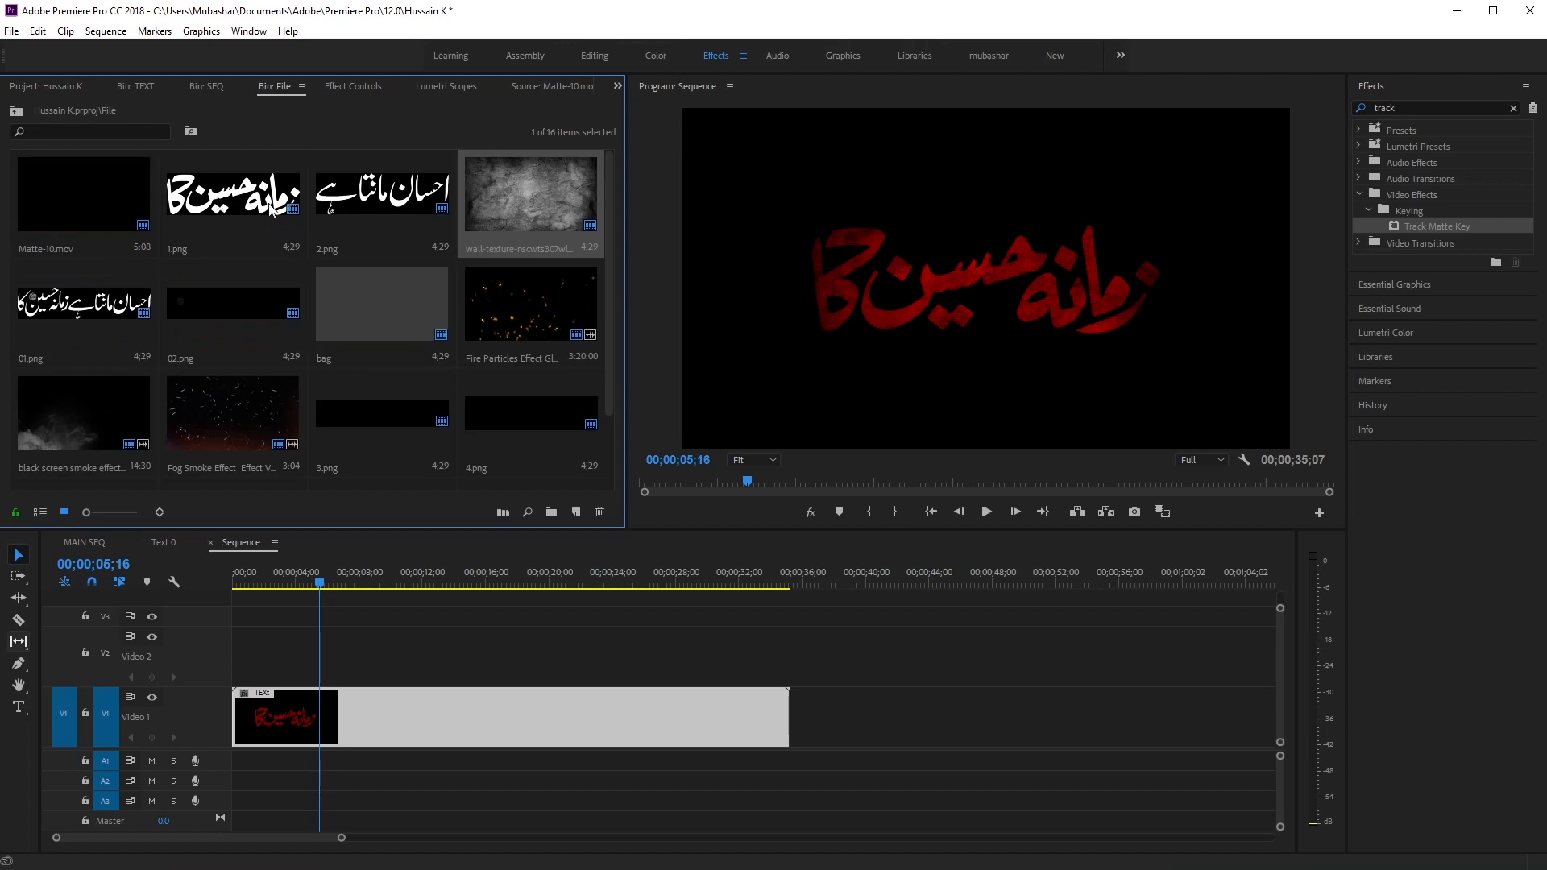
{"action": "double_click", "coordinate": [61, 221]}
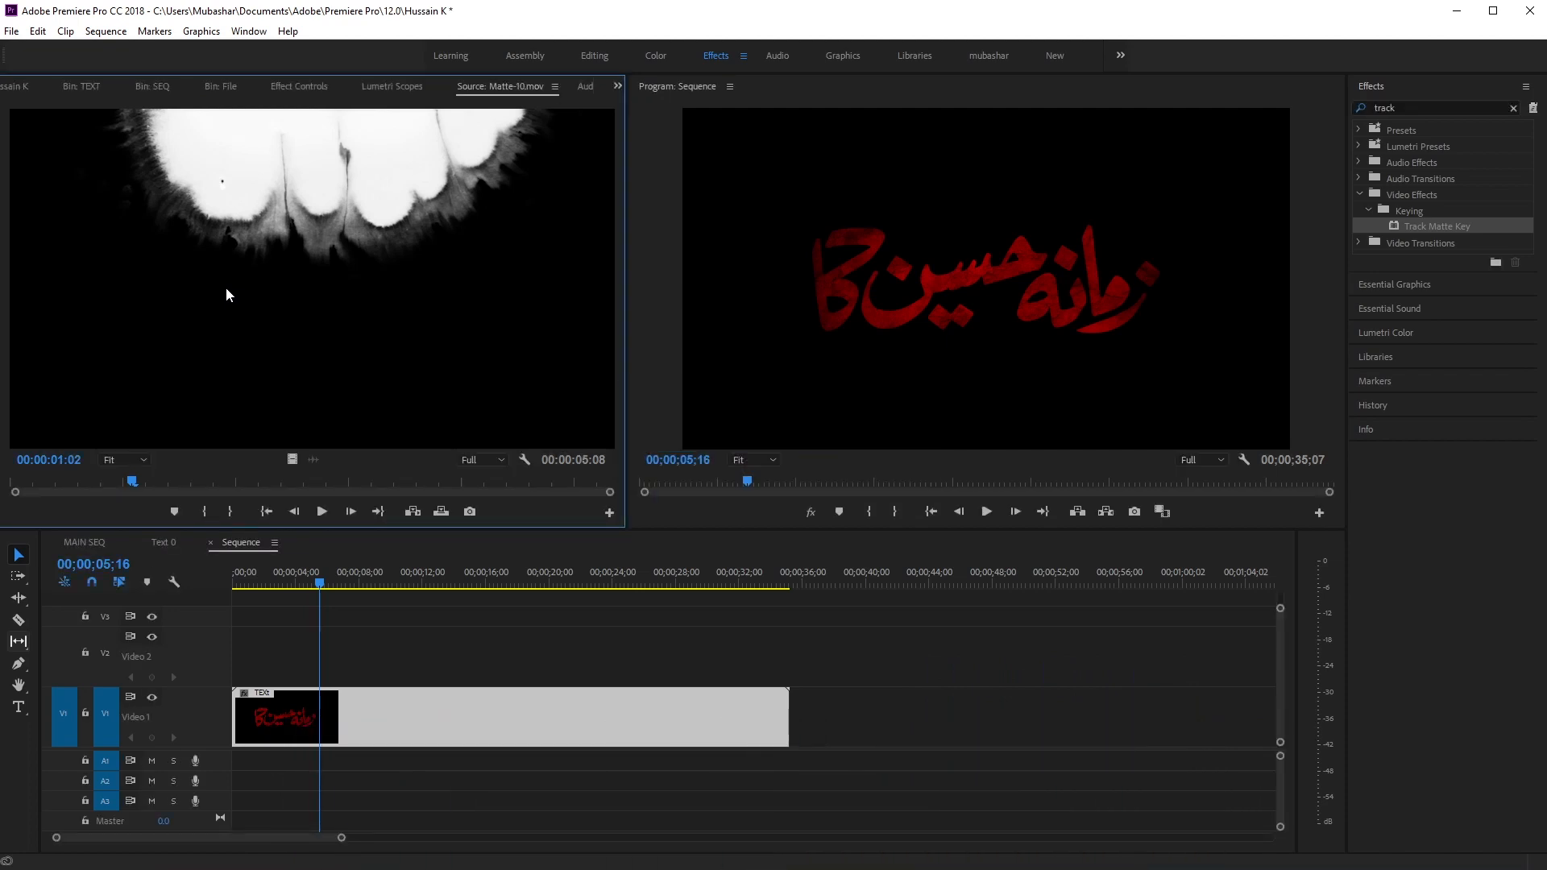
{"action": "left_click", "coordinate": [168, 482]}
{"action": "left_click_drag", "start_coordinate": [174, 483], "coordinate": [436, 514]}
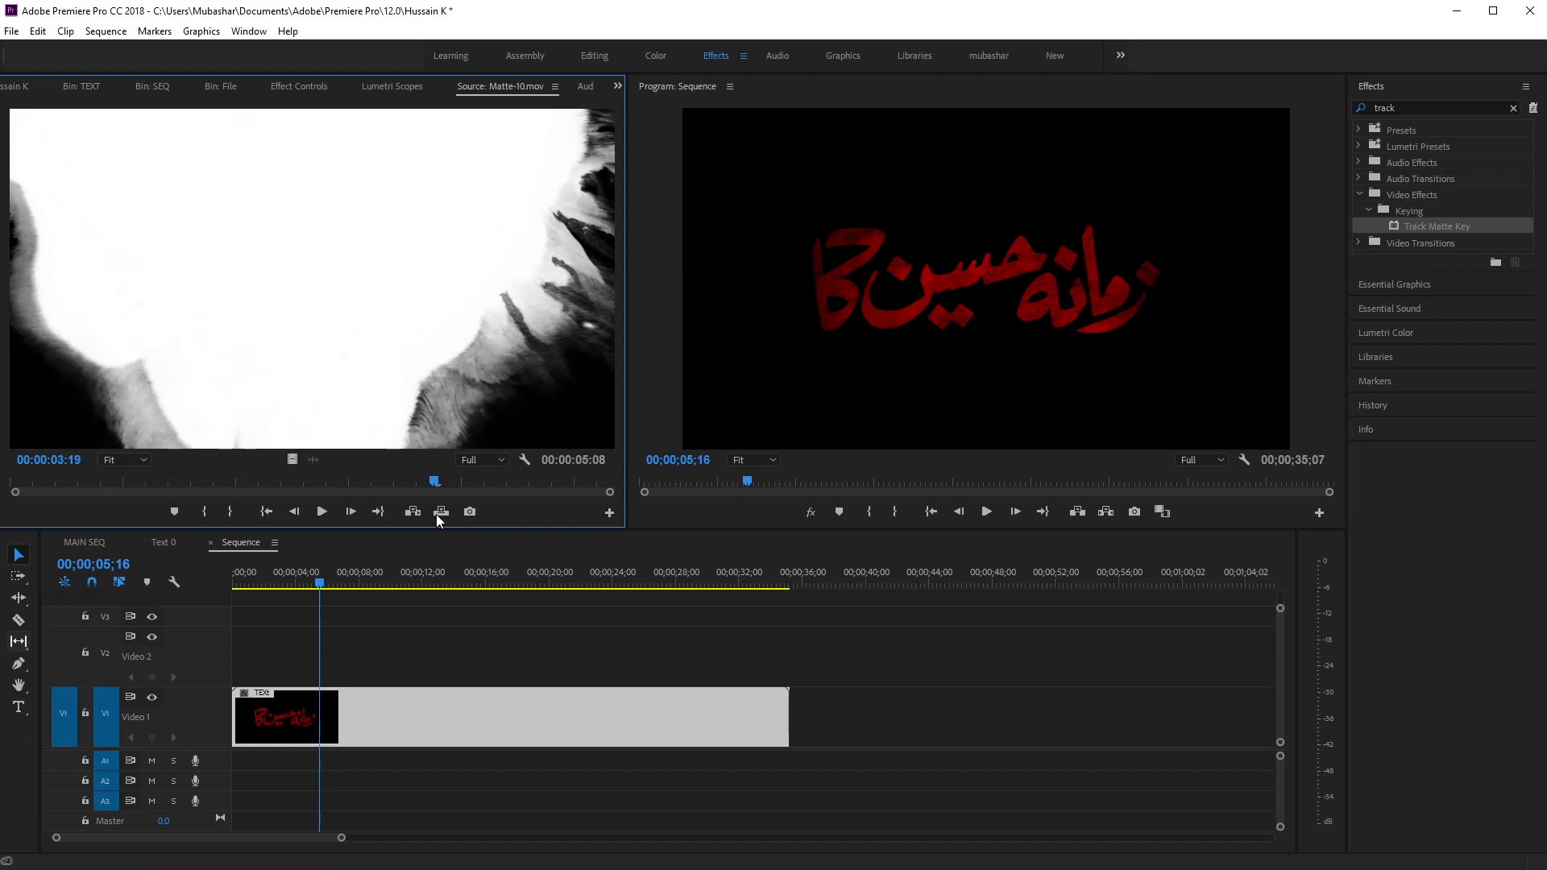
{"action": "left_click_drag", "start_coordinate": [436, 514], "coordinate": [156, 488]}
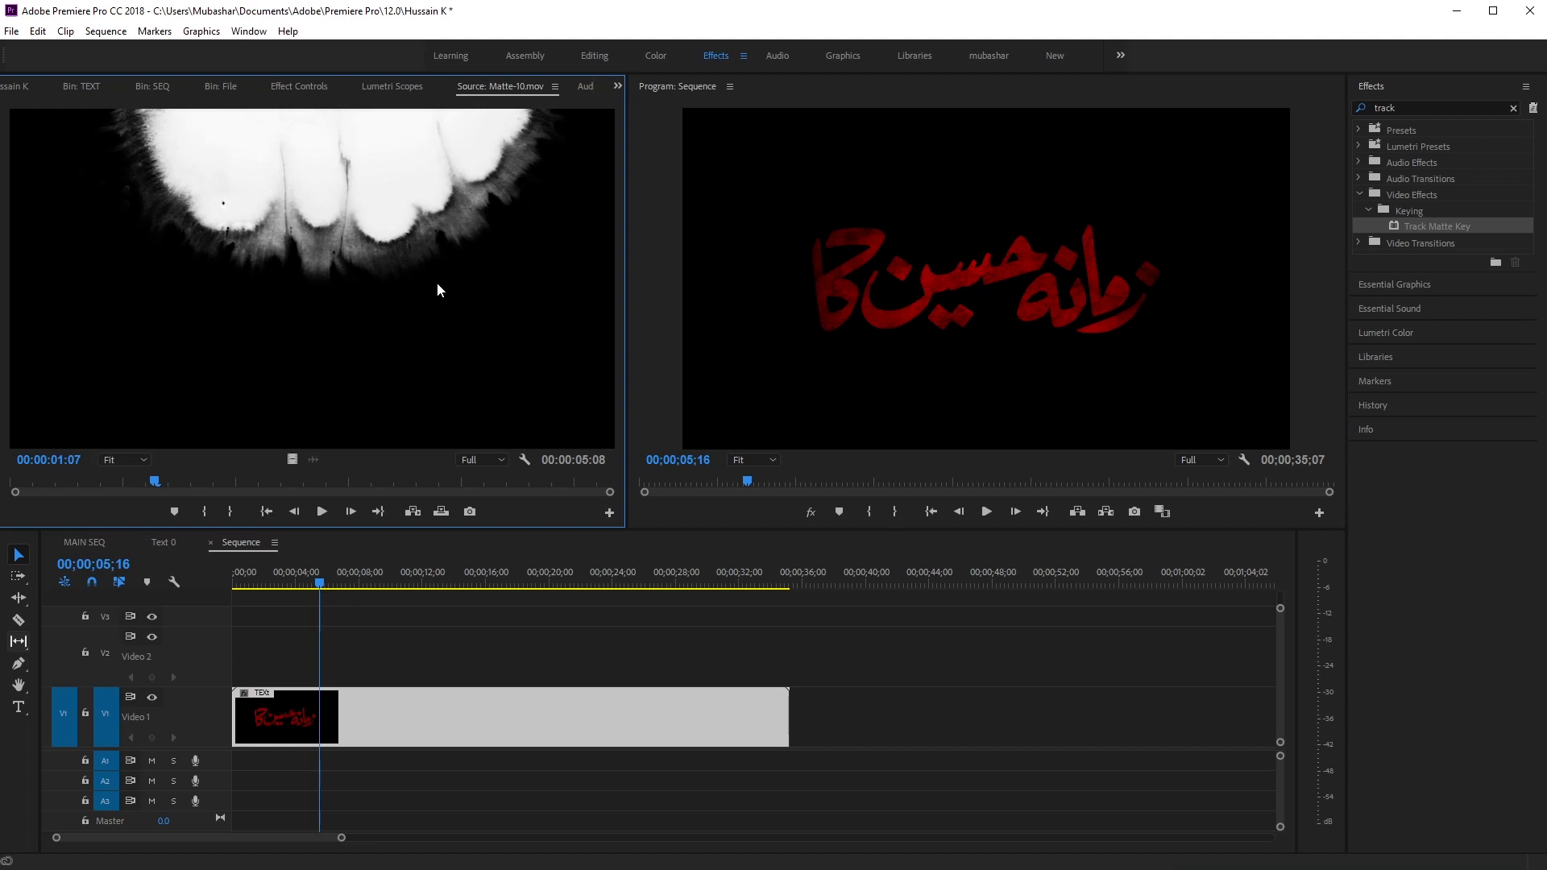
{"action": "left_click_drag", "start_coordinate": [98, 485], "coordinate": [209, 481]}
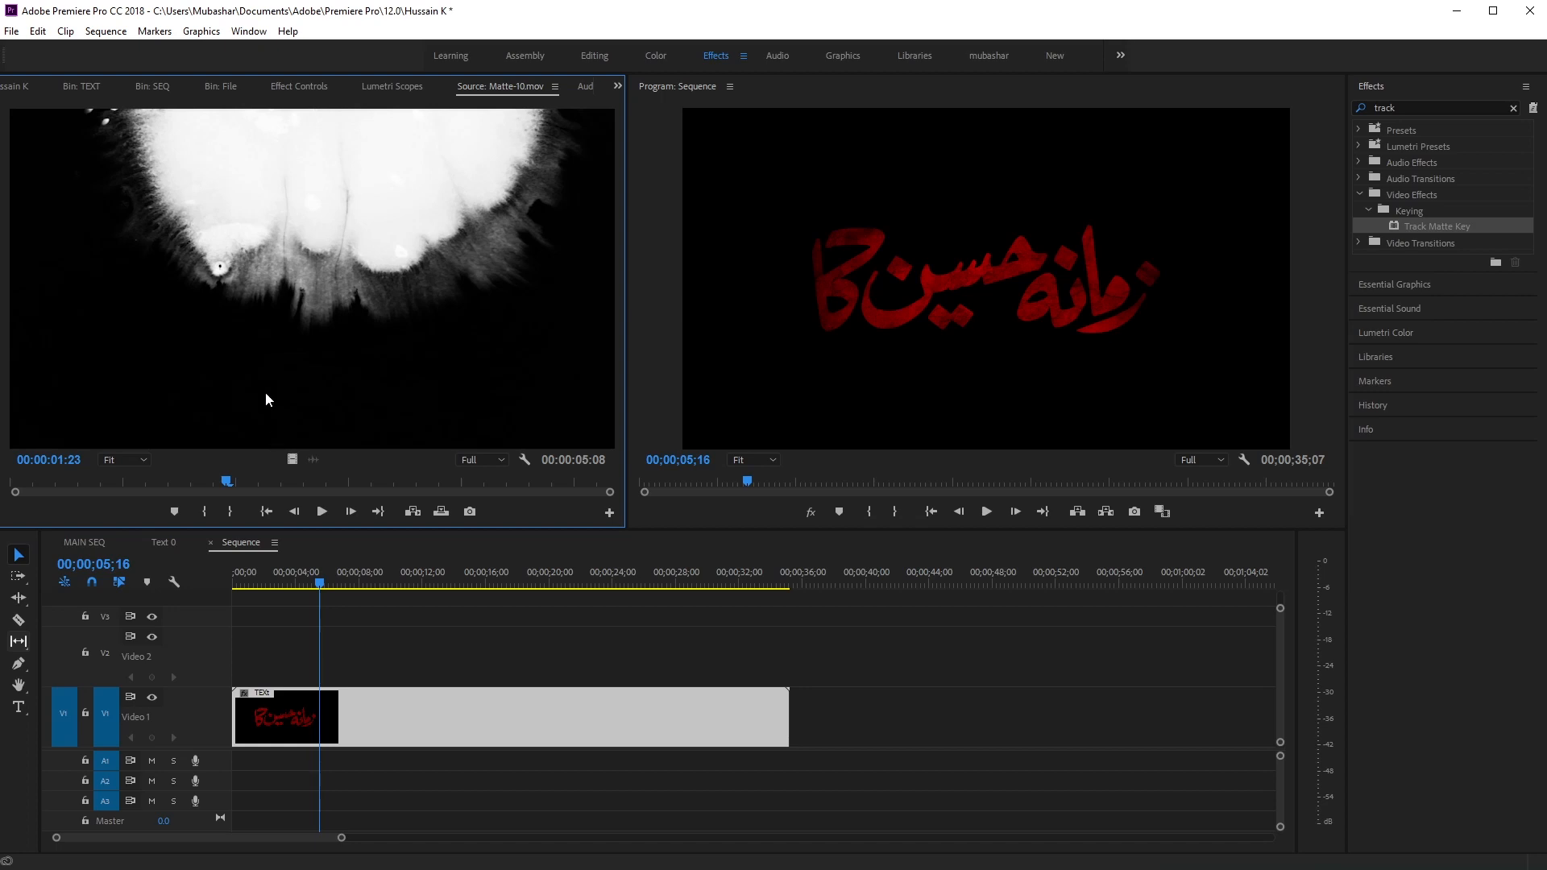
Step: Place the video of Matte-10.mov on video track 2 at the sequence start, above the TEXt clip
{"action": "left_click_drag", "start_coordinate": [292, 459], "coordinate": [233, 687]}
{"action": "key", "text": "Home"}
{"action": "left_click_drag", "start_coordinate": [225, 598], "coordinate": [277, 606]}
{"action": "left_click_drag", "start_coordinate": [343, 838], "coordinate": [192, 838]}
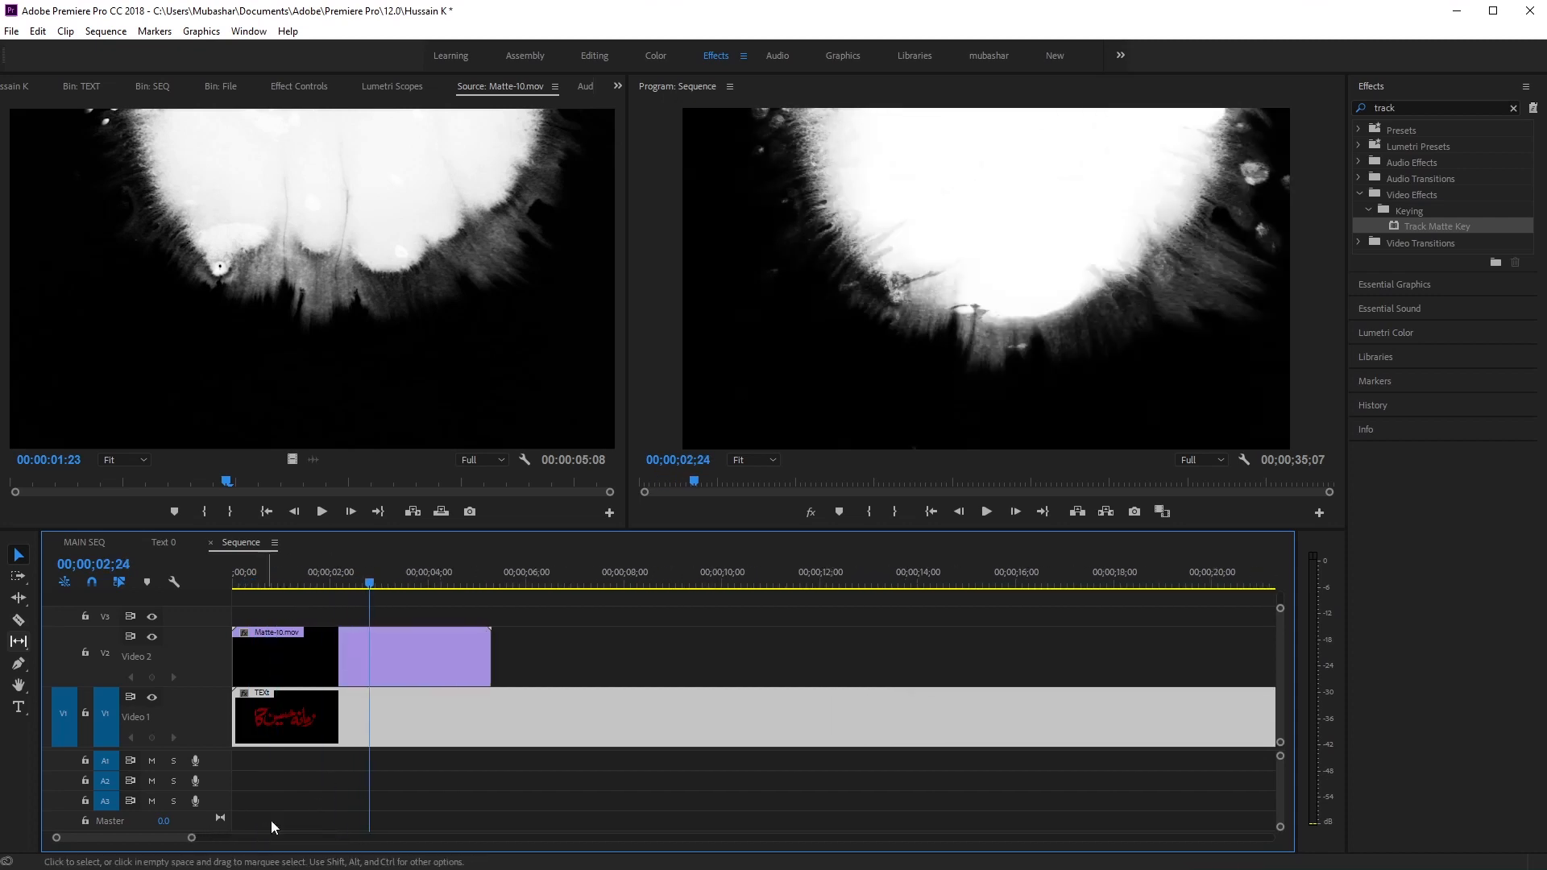
Step: Split the TEXt clip at the end of Matte-10.mov (05;09) and trim its second part to end at about 14;07
{"action": "left_click_drag", "start_coordinate": [368, 584], "coordinate": [491, 577]}
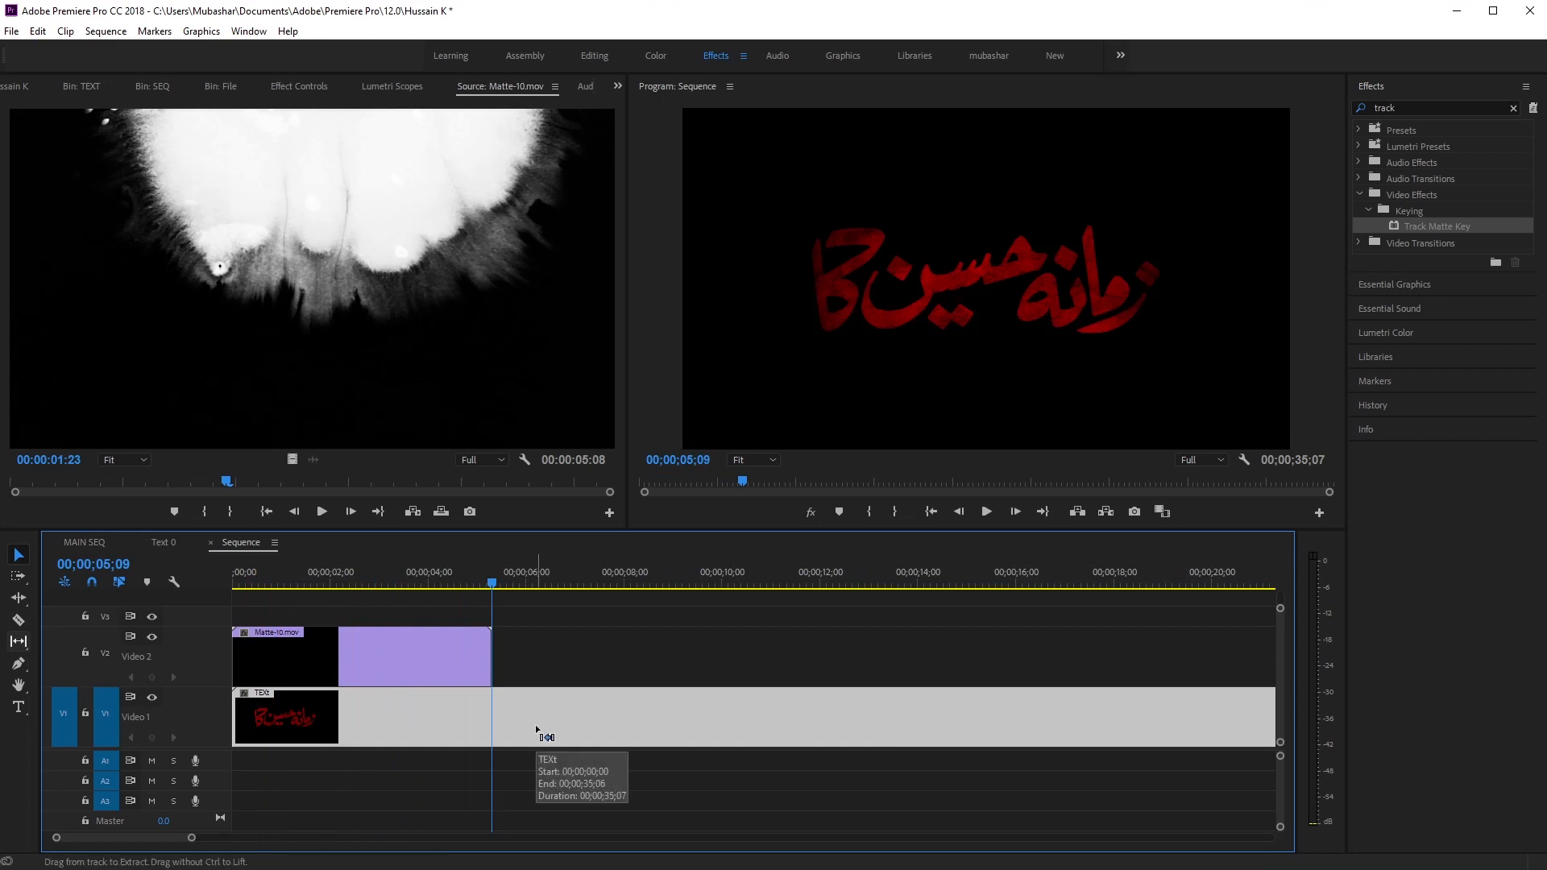
{"action": "key", "text": "ctrl+k"}
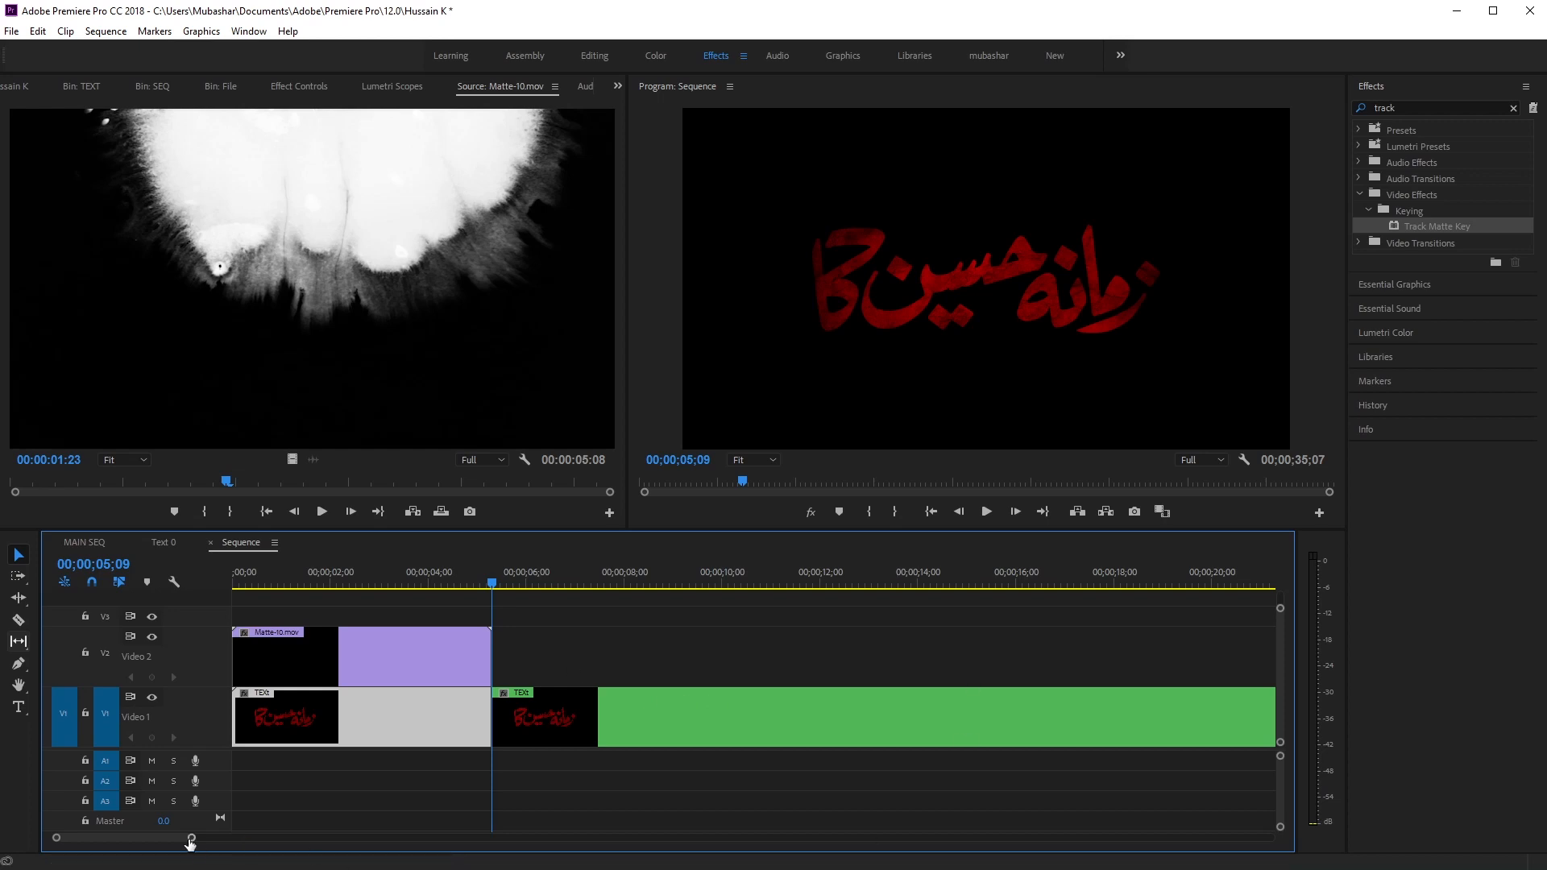
{"action": "left_click_drag", "start_coordinate": [191, 838], "coordinate": [292, 838]}
{"action": "left_click_drag", "start_coordinate": [968, 704], "coordinate": [530, 704]}
{"action": "left_click_drag", "start_coordinate": [293, 838], "coordinate": [169, 838]}
{"action": "left_click_drag", "start_coordinate": [445, 580], "coordinate": [332, 580]}
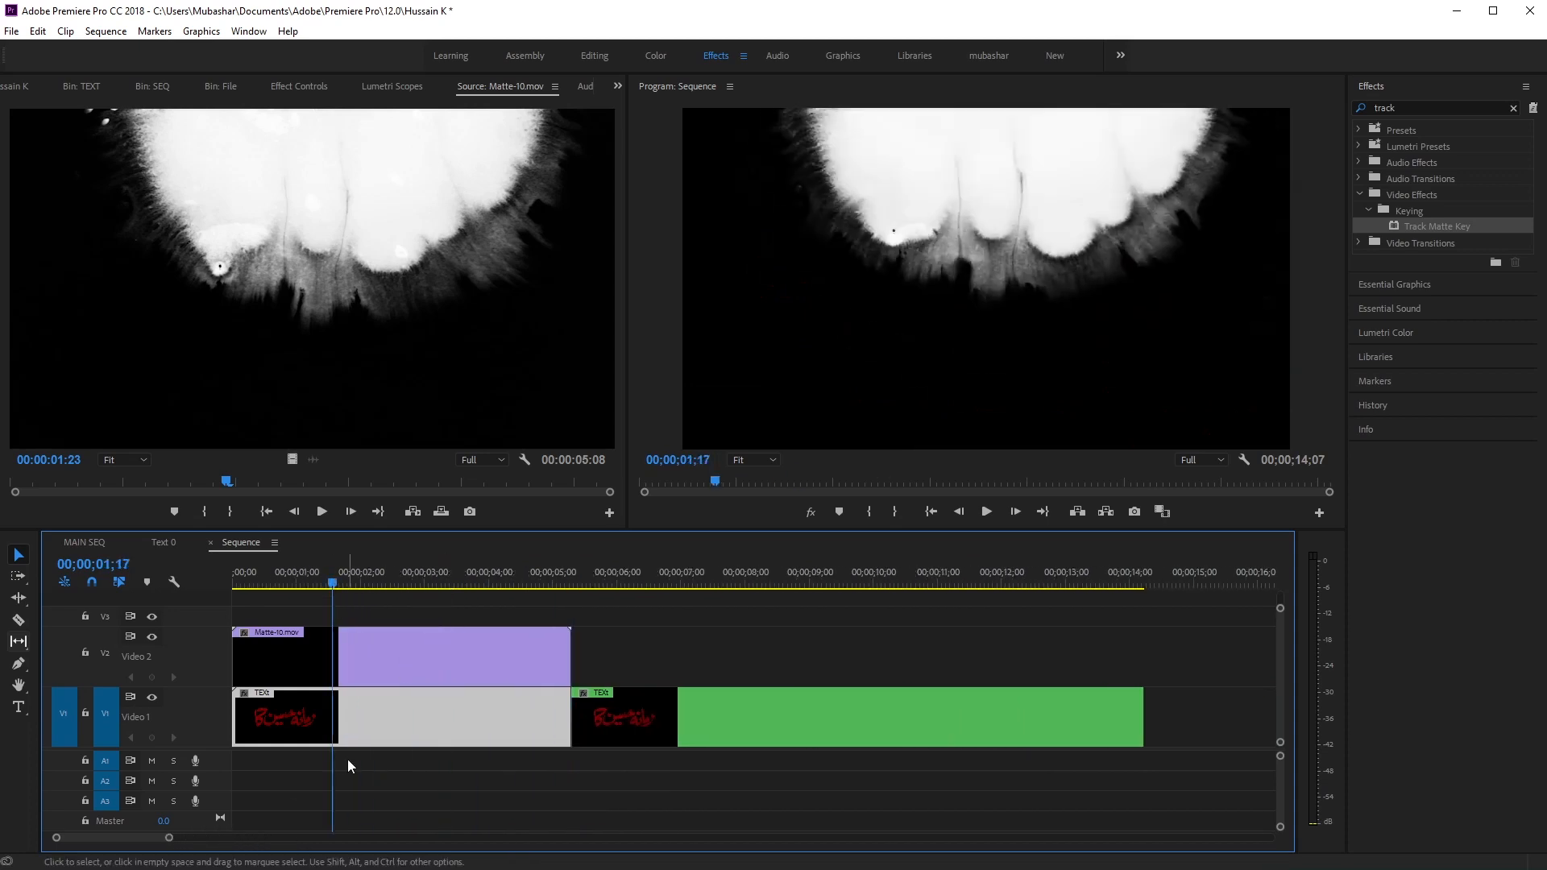
{"action": "left_click", "coordinate": [390, 787]}
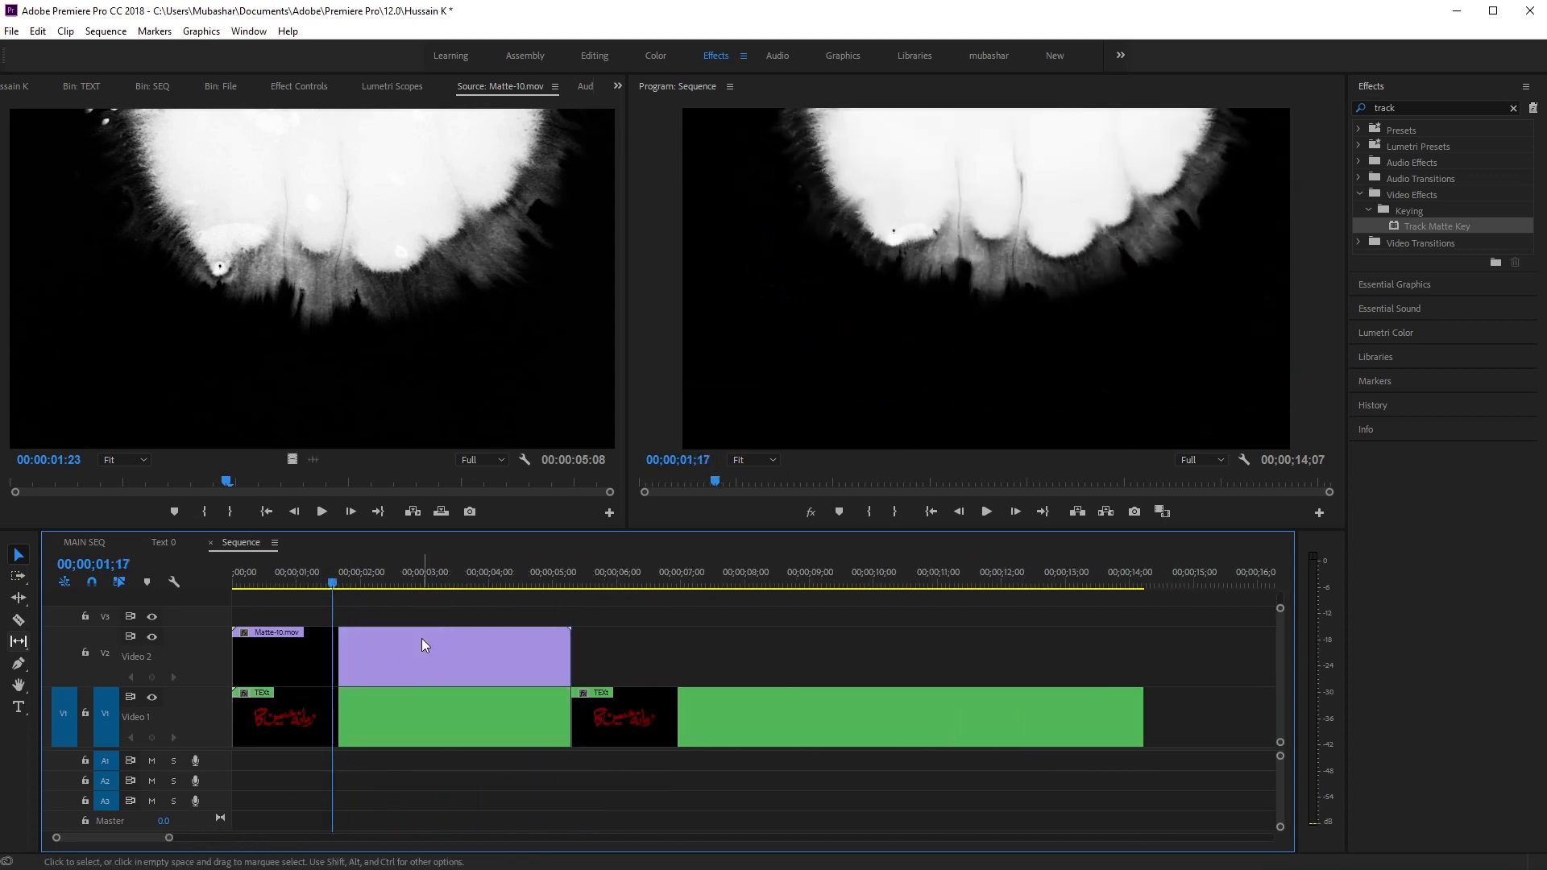
Step: Shift the second TEXt clip away from the first and apply the Track Matte Key effect to the first TEXt clip
{"action": "left_click", "coordinate": [410, 675]}
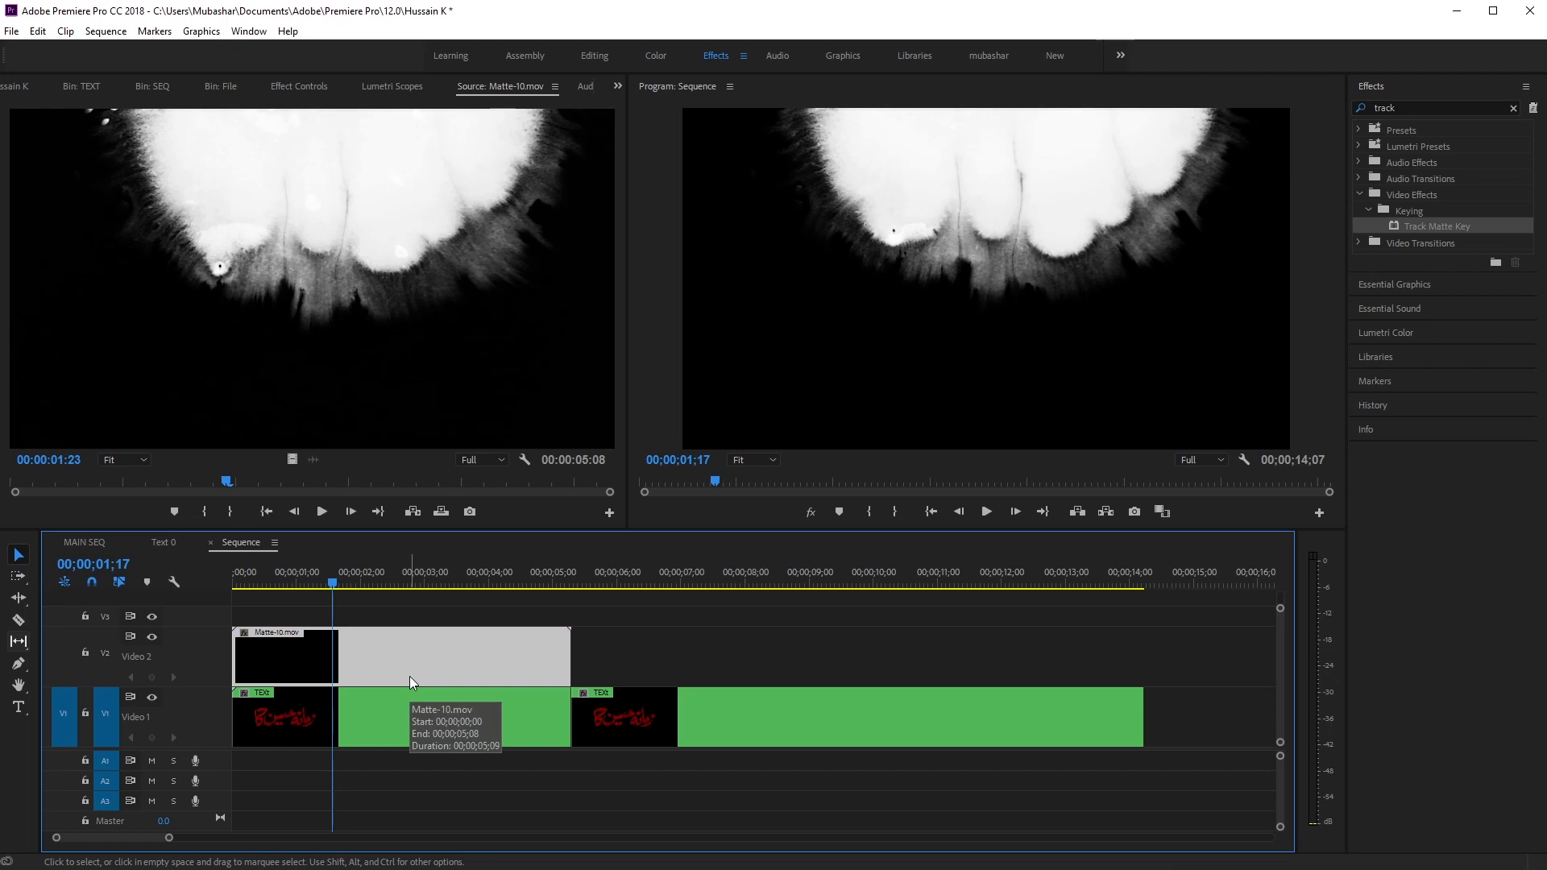
{"action": "left_click", "coordinate": [427, 771]}
{"action": "left_click", "coordinate": [428, 728]}
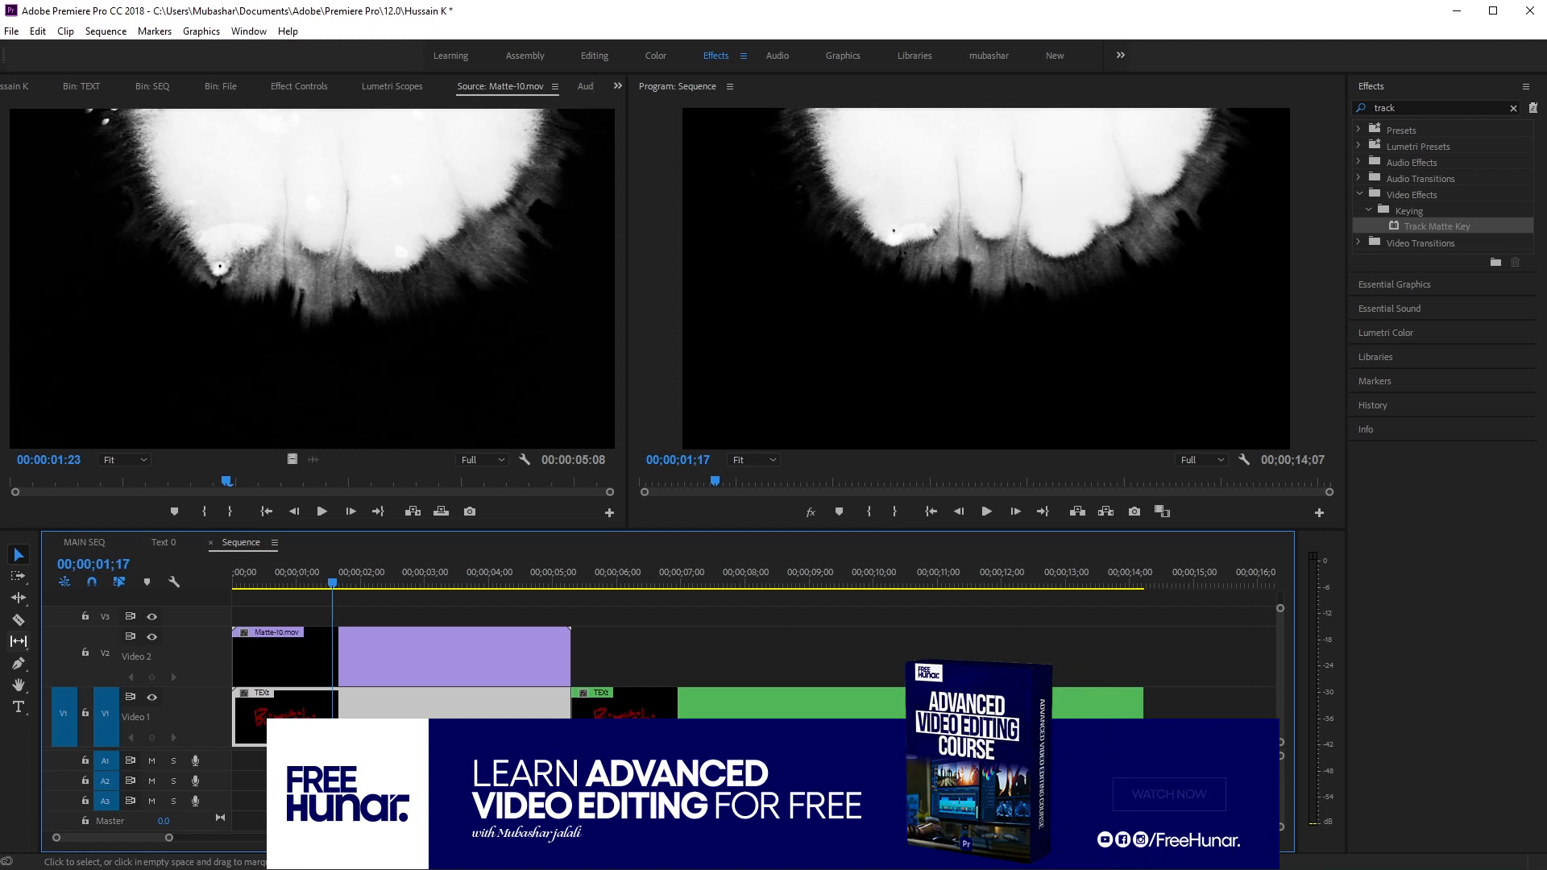
{"action": "left_click_drag", "start_coordinate": [800, 702], "coordinate": [931, 703]}
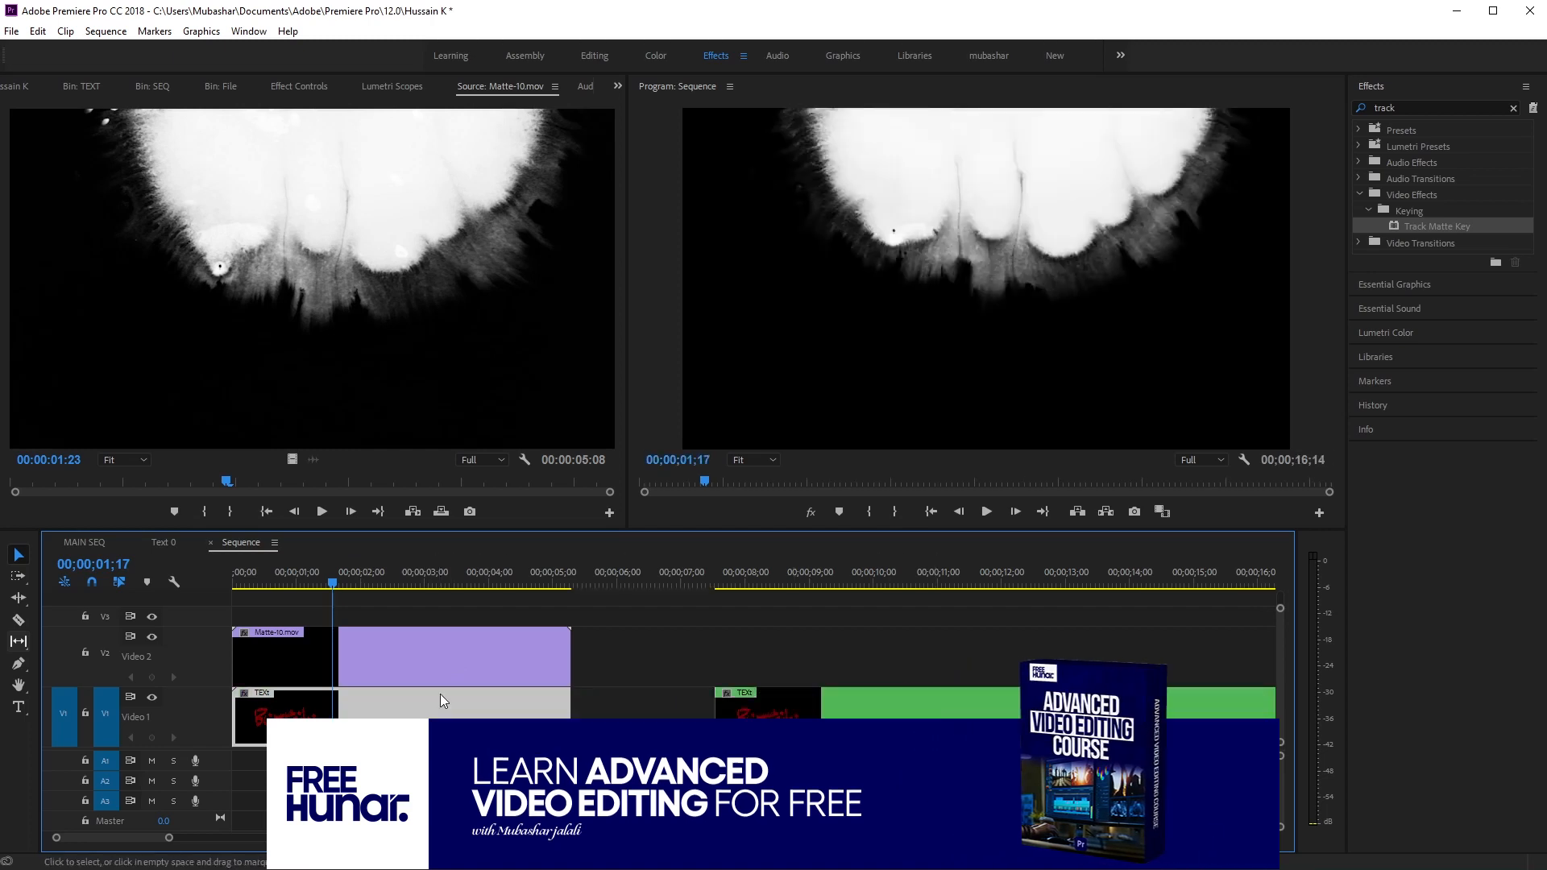
{"action": "left_click_drag", "start_coordinate": [1426, 226], "coordinate": [398, 735]}
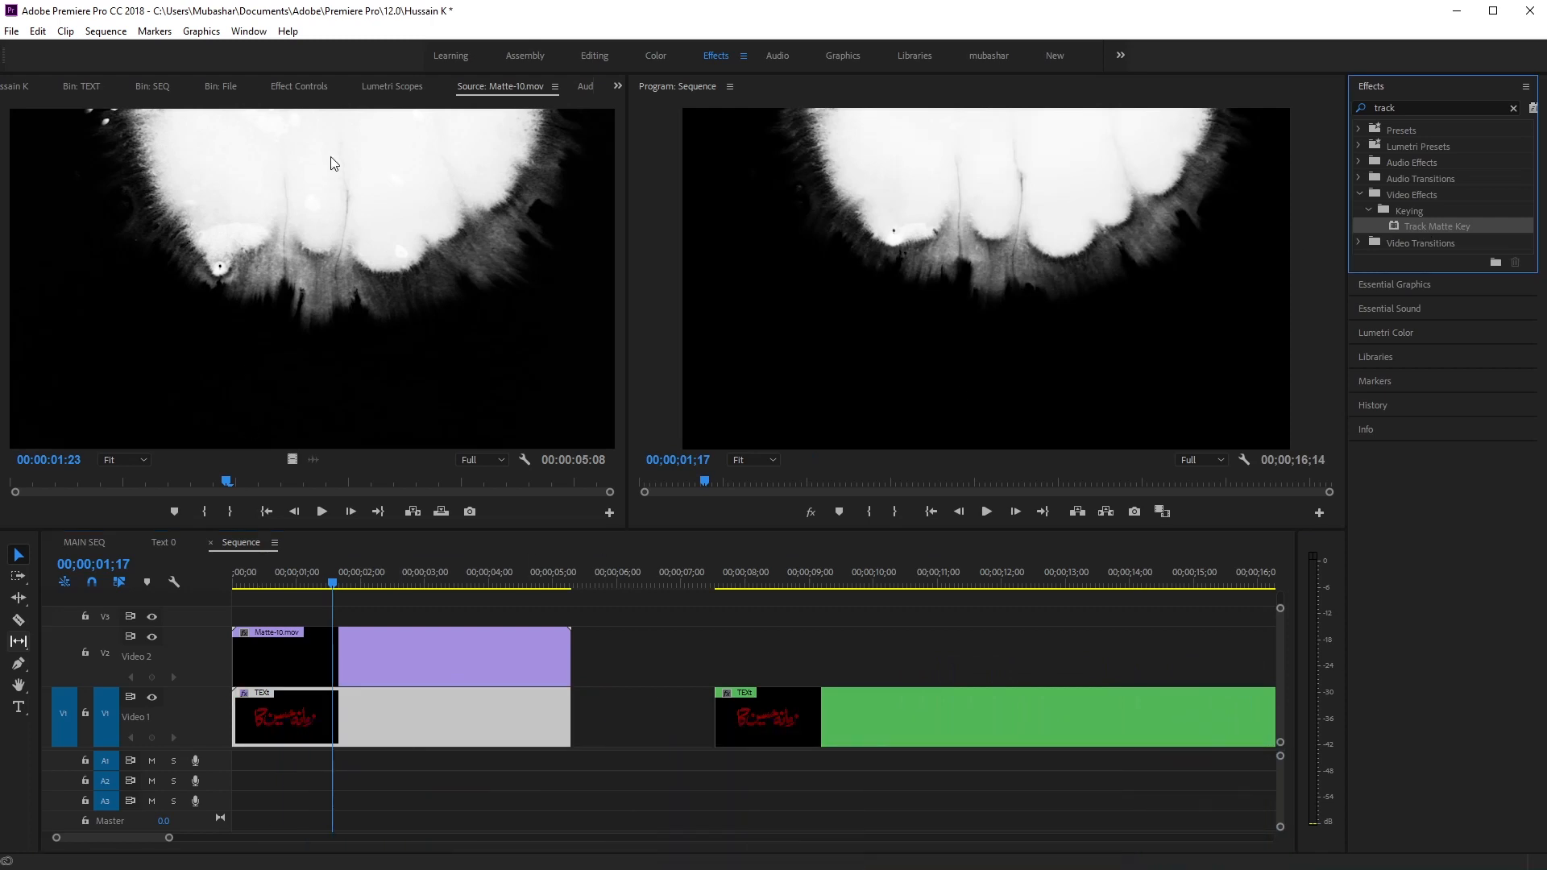
Step: Set the first TEXt clip's Track Matte Key to use Video 2 as matte, composited using Matte Luma
{"action": "left_click", "coordinate": [294, 87]}
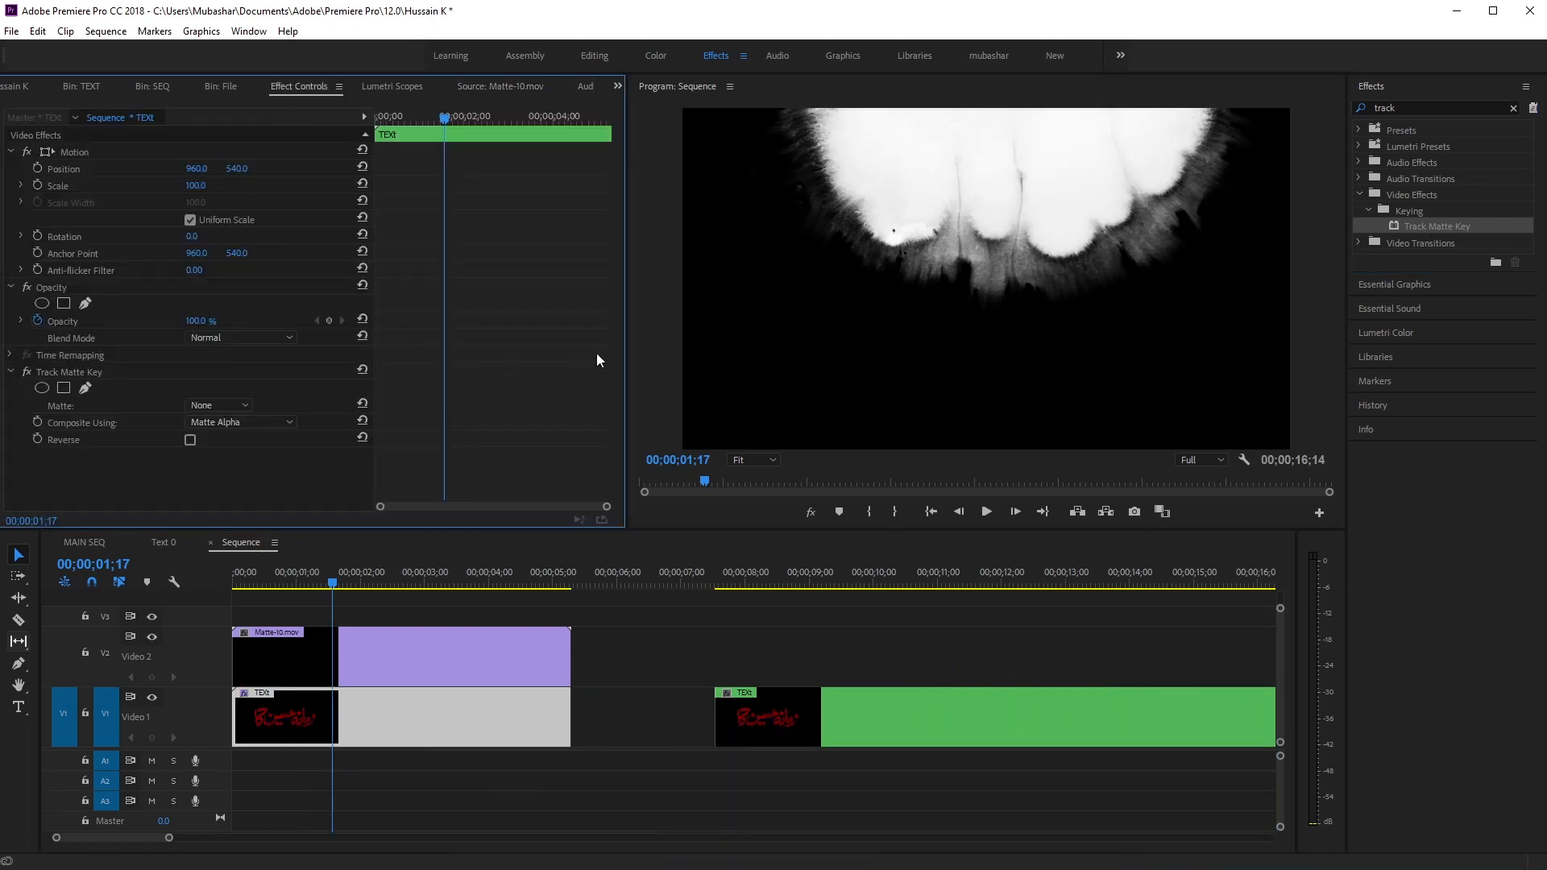
{"action": "left_click", "coordinate": [213, 407]}
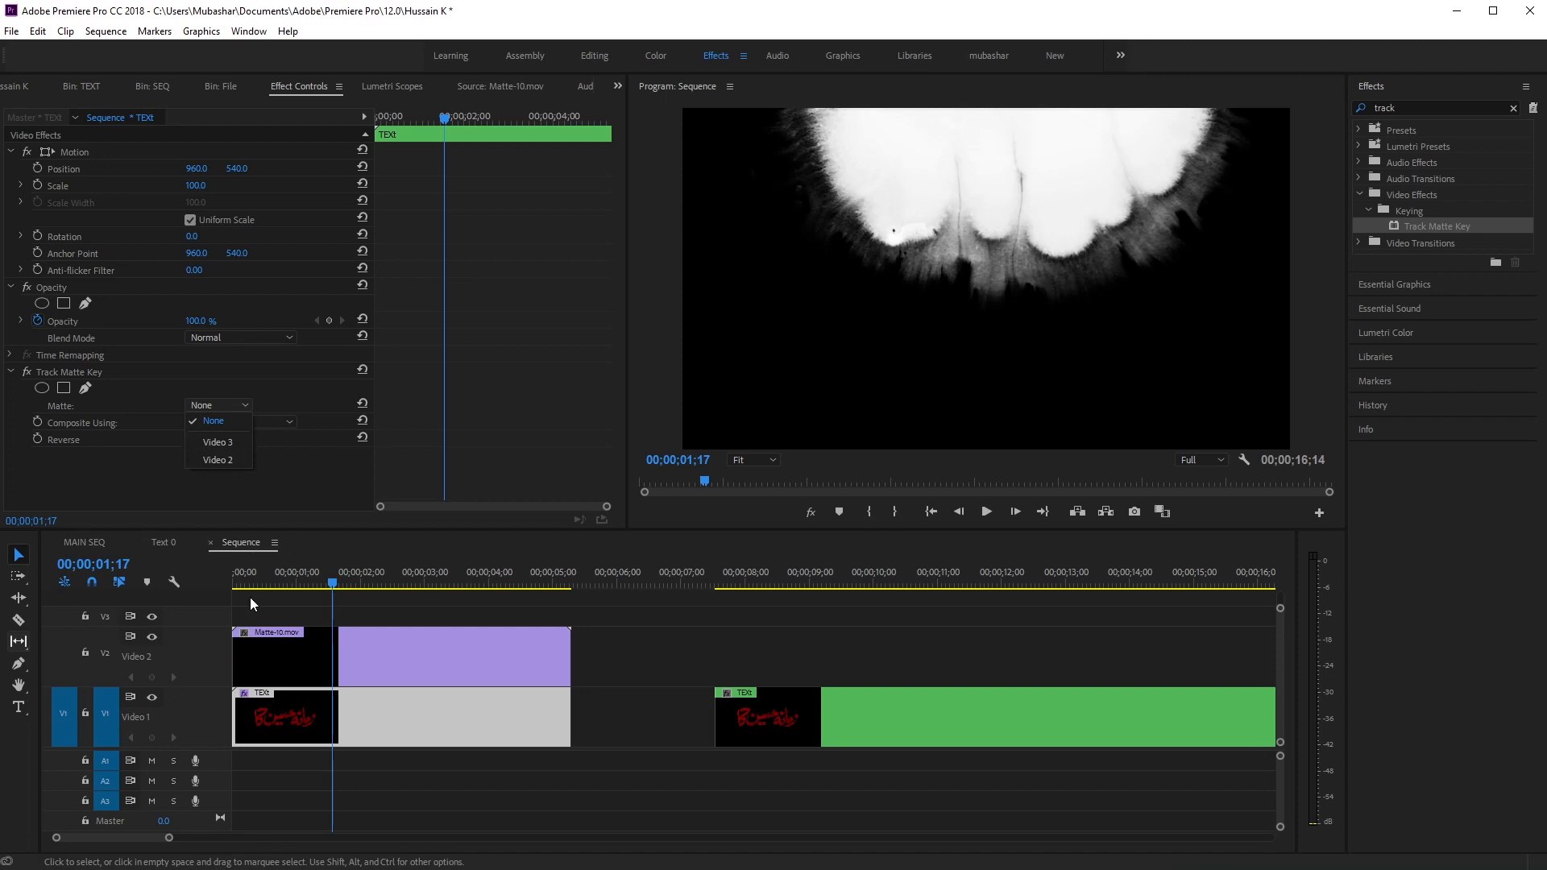
{"action": "left_click", "coordinate": [231, 458]}
{"action": "left_click", "coordinate": [219, 425]}
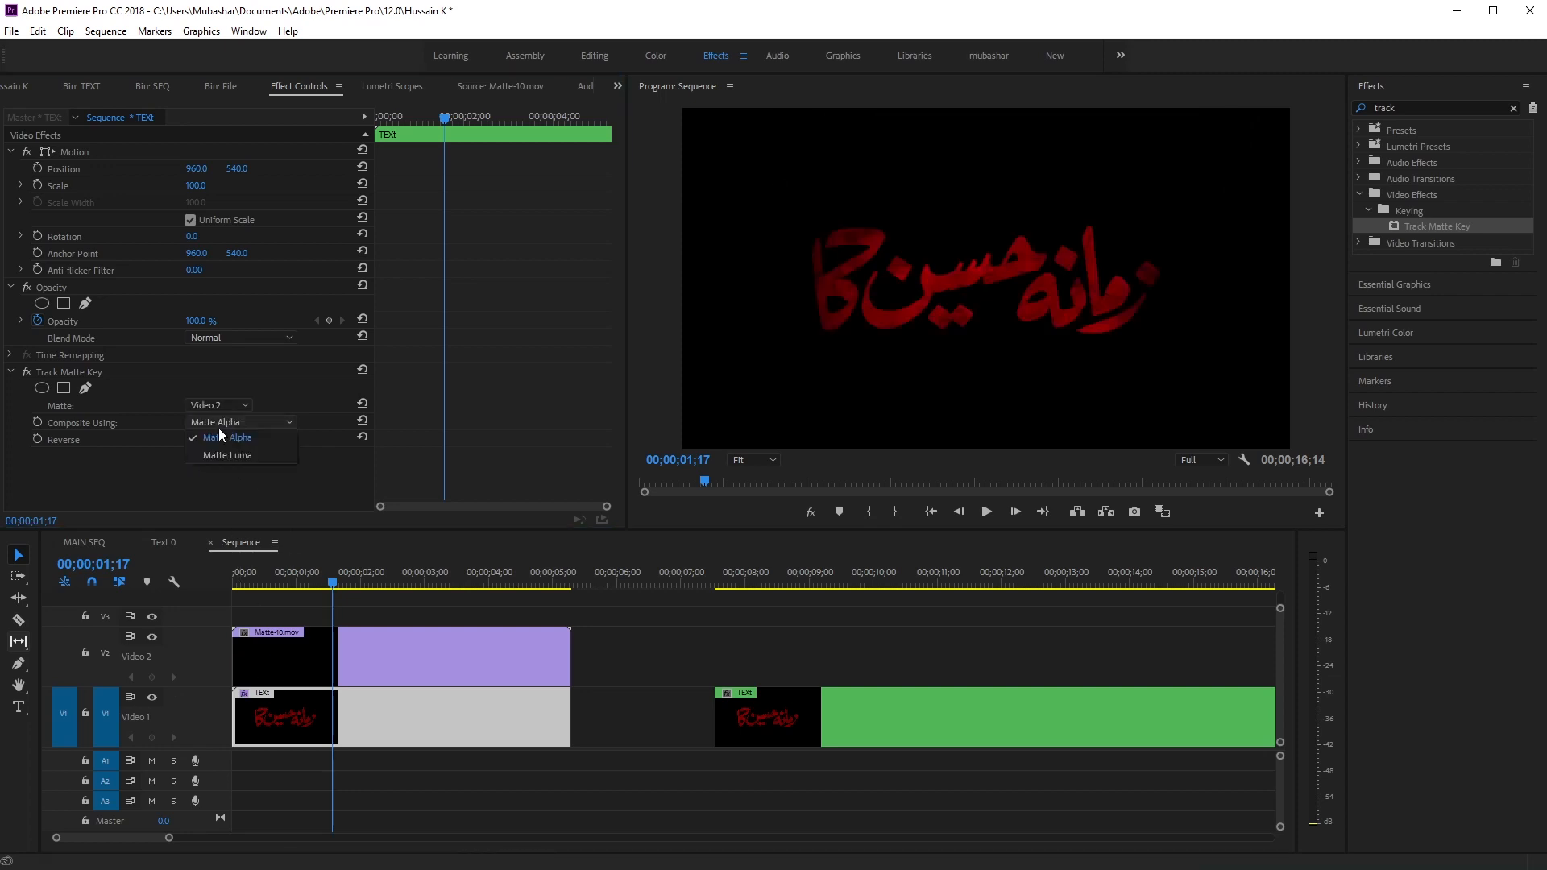
{"action": "left_click", "coordinate": [266, 457]}
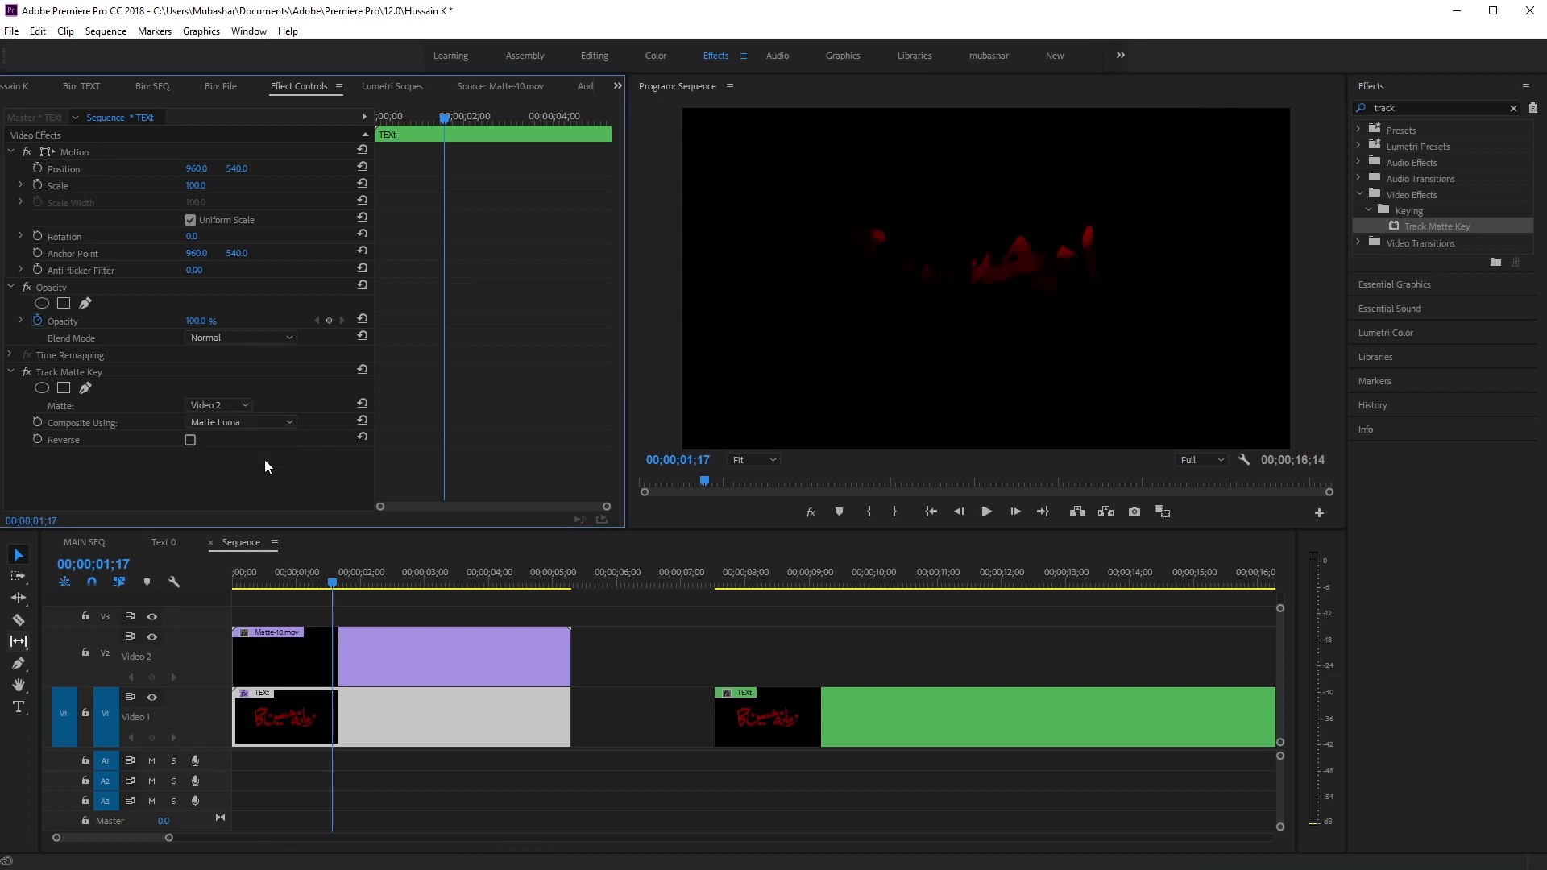
Step: Move the second TEXt clip back against the end of the first at 05;09 and play the matte reveal from the start
{"action": "left_click_drag", "start_coordinate": [348, 586], "coordinate": [208, 602]}
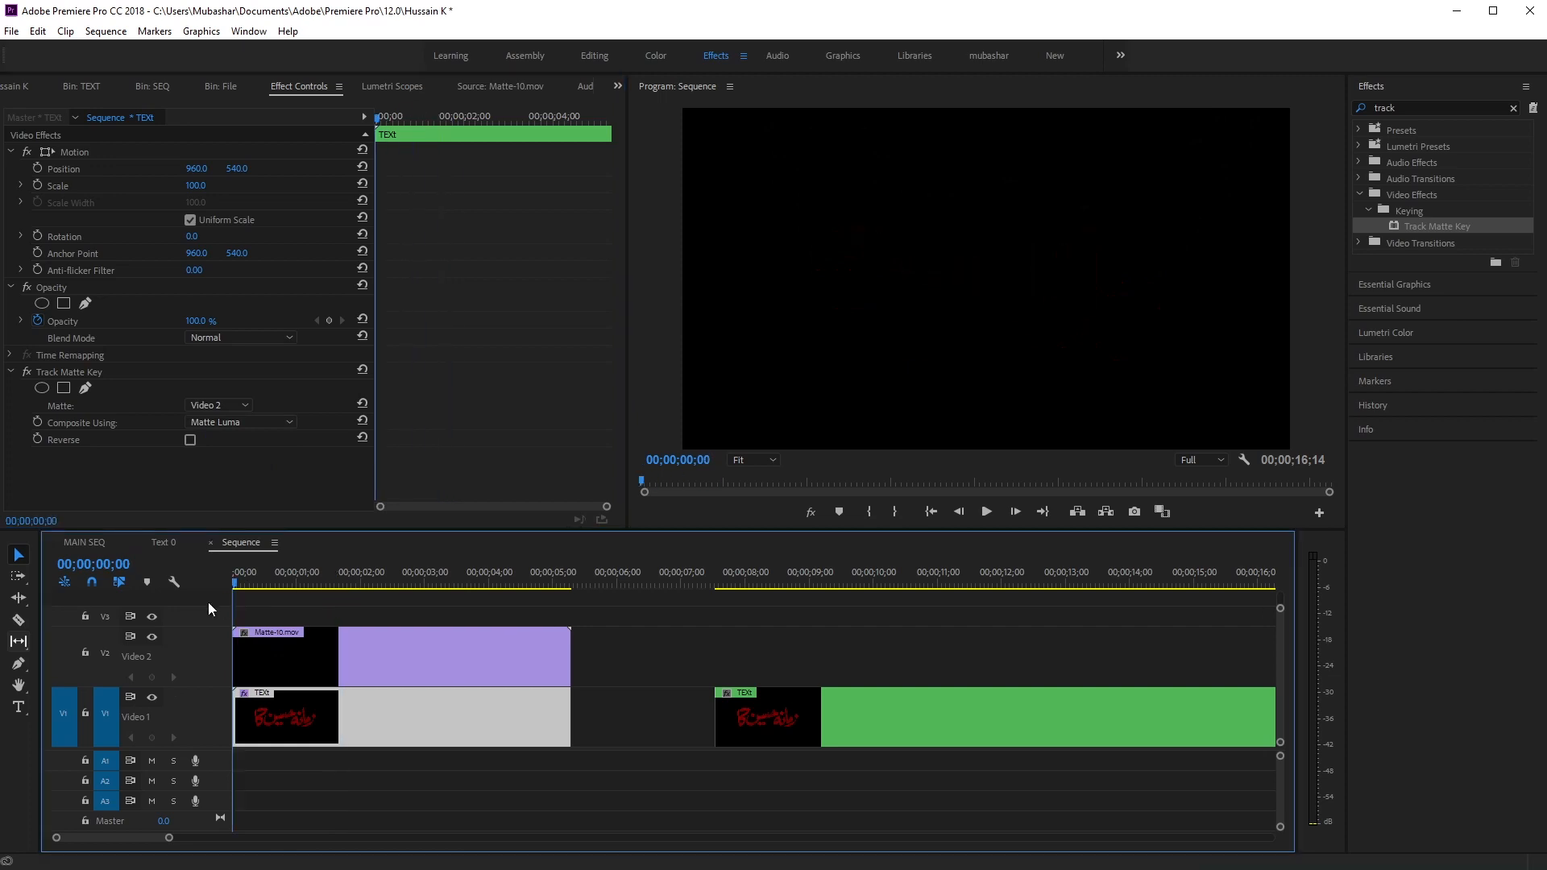
{"action": "left_click", "coordinate": [625, 731]}
{"action": "left_click_drag", "start_coordinate": [875, 709], "coordinate": [708, 635]}
{"action": "left_click", "coordinate": [987, 511]}
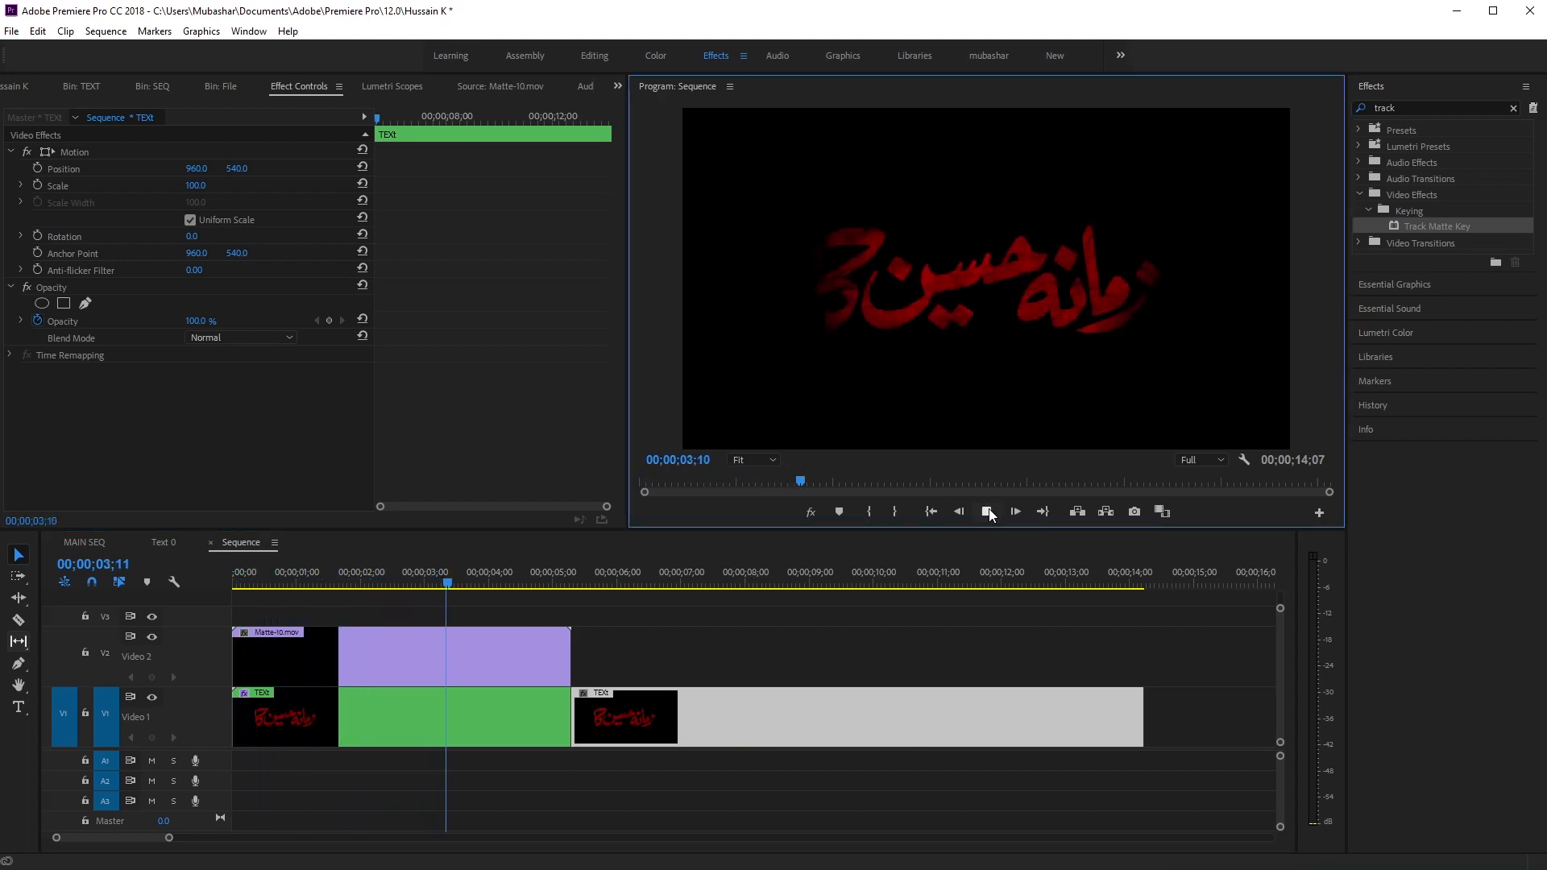
{"action": "left_click", "coordinate": [429, 694]}
{"action": "left_click_drag", "start_coordinate": [476, 593], "coordinate": [419, 613]}
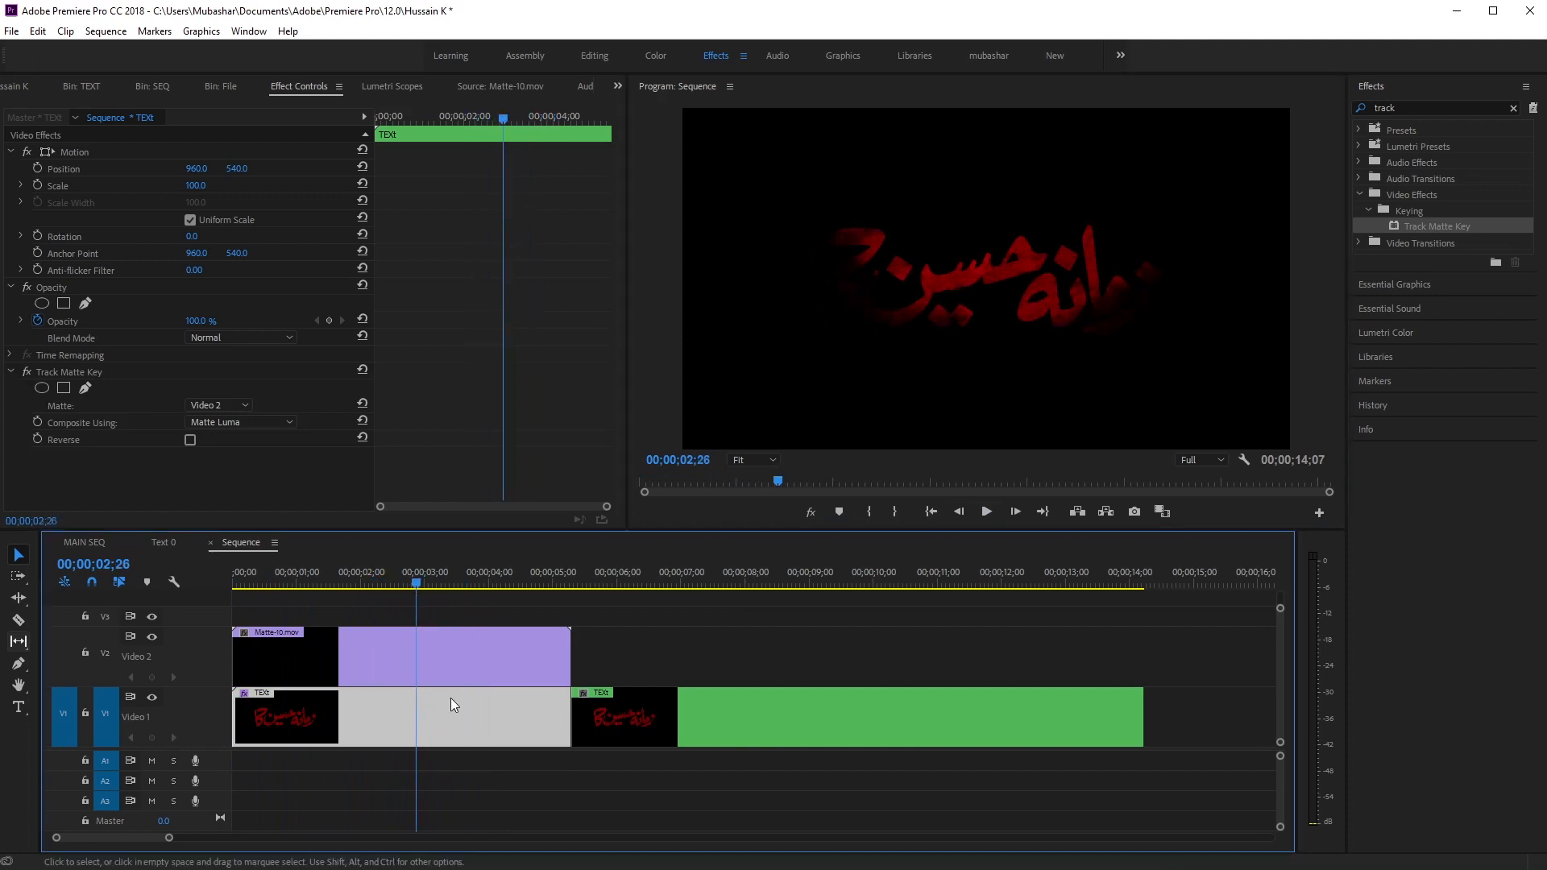
Step: View the program at 25% and scale the Matte-10.mov clip down to about 64.4, checking the title around 04;09
{"action": "left_click", "coordinate": [466, 665]}
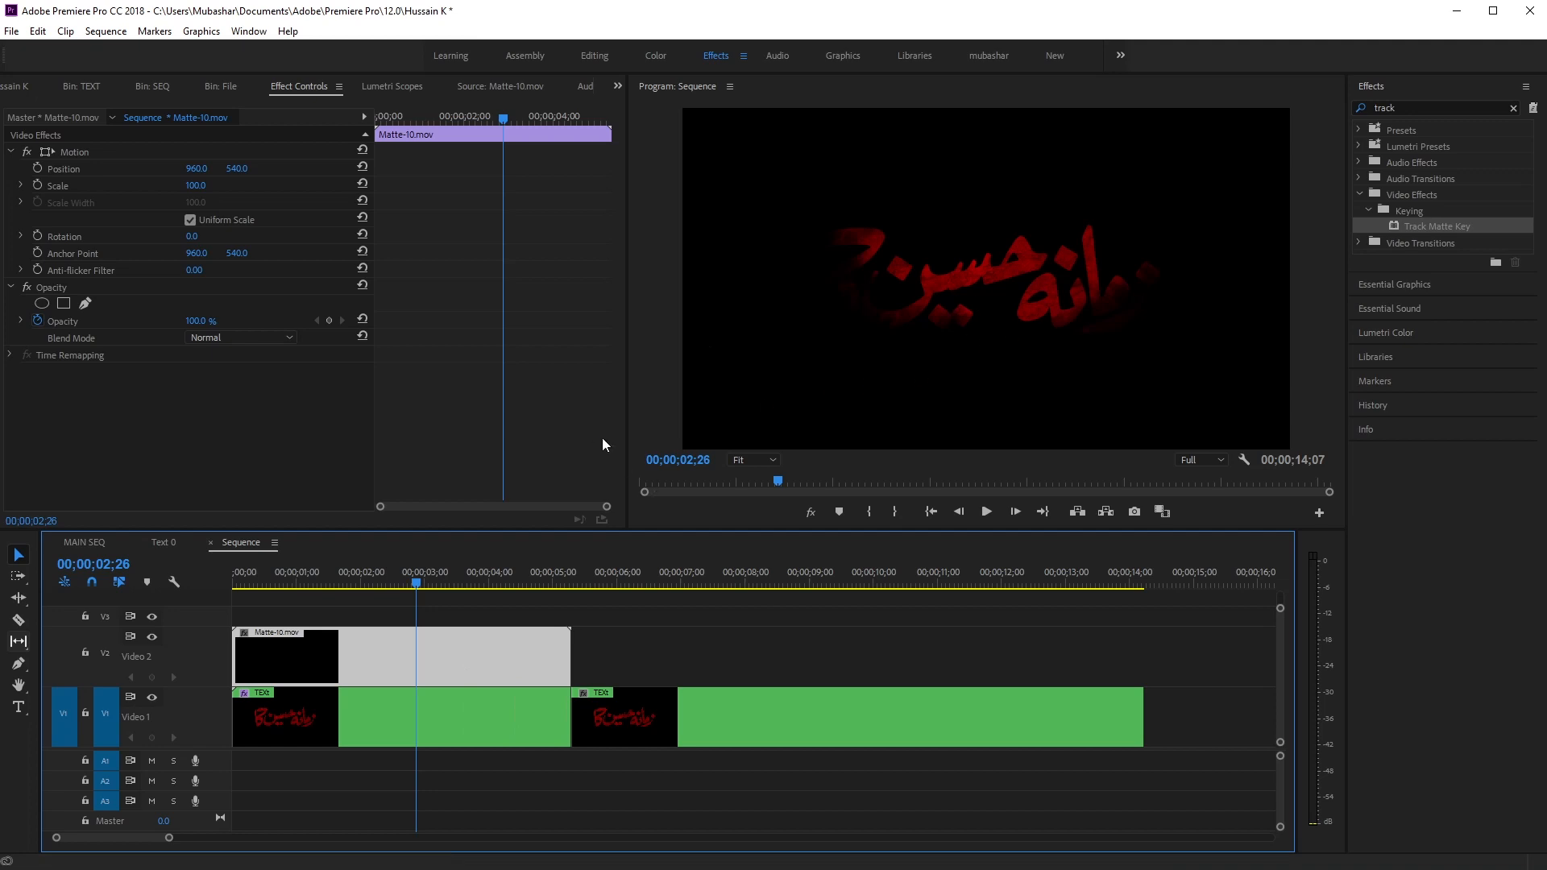
{"action": "left_click", "coordinate": [749, 460]}
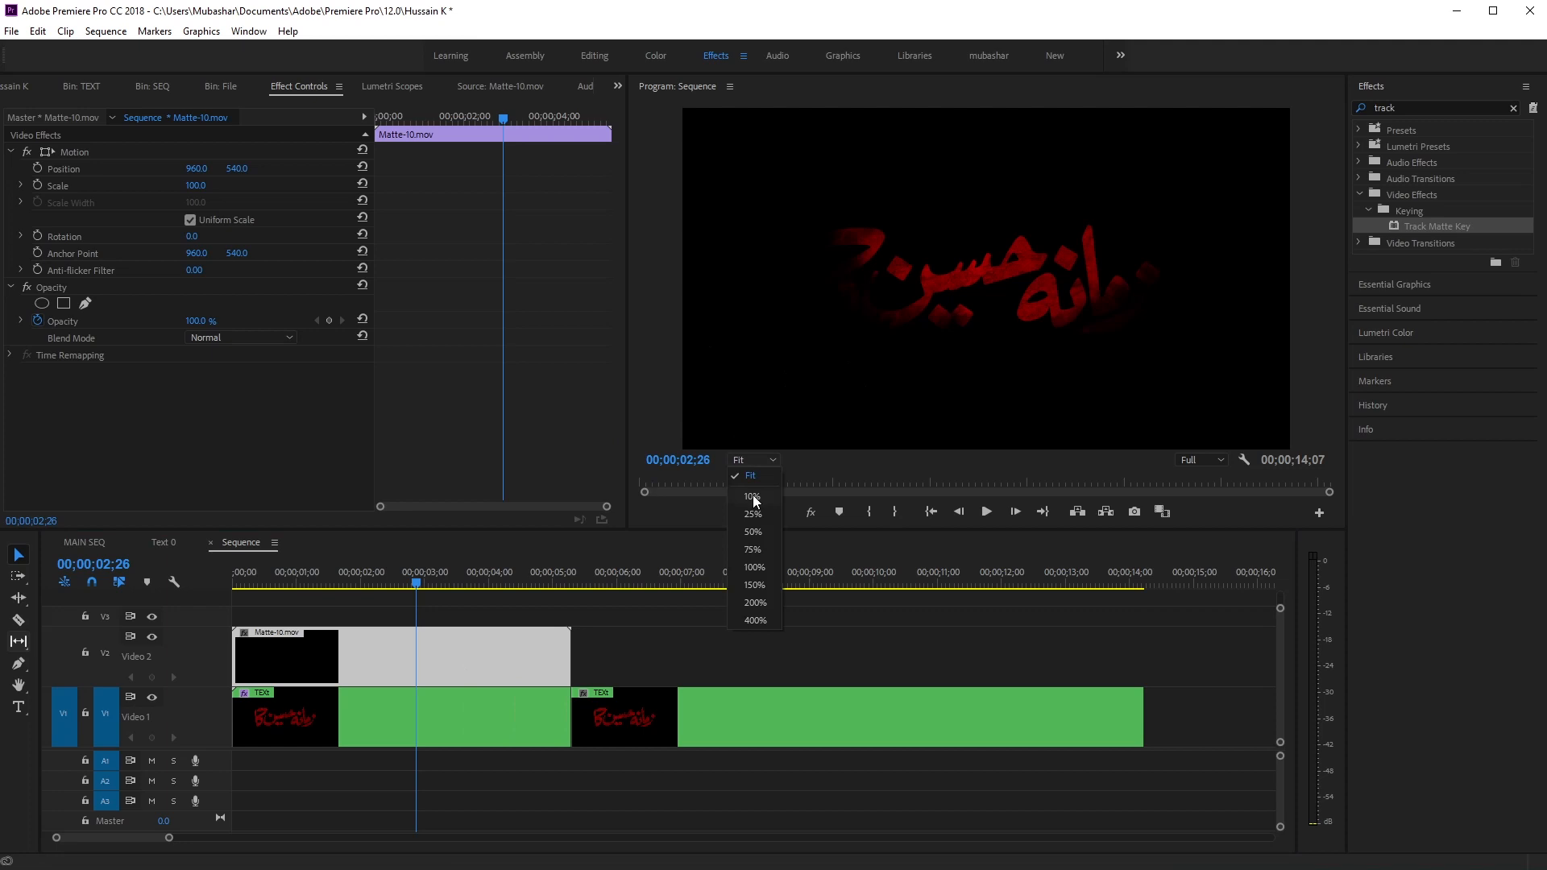
{"action": "left_click", "coordinate": [757, 509]}
{"action": "left_click", "coordinate": [418, 665]}
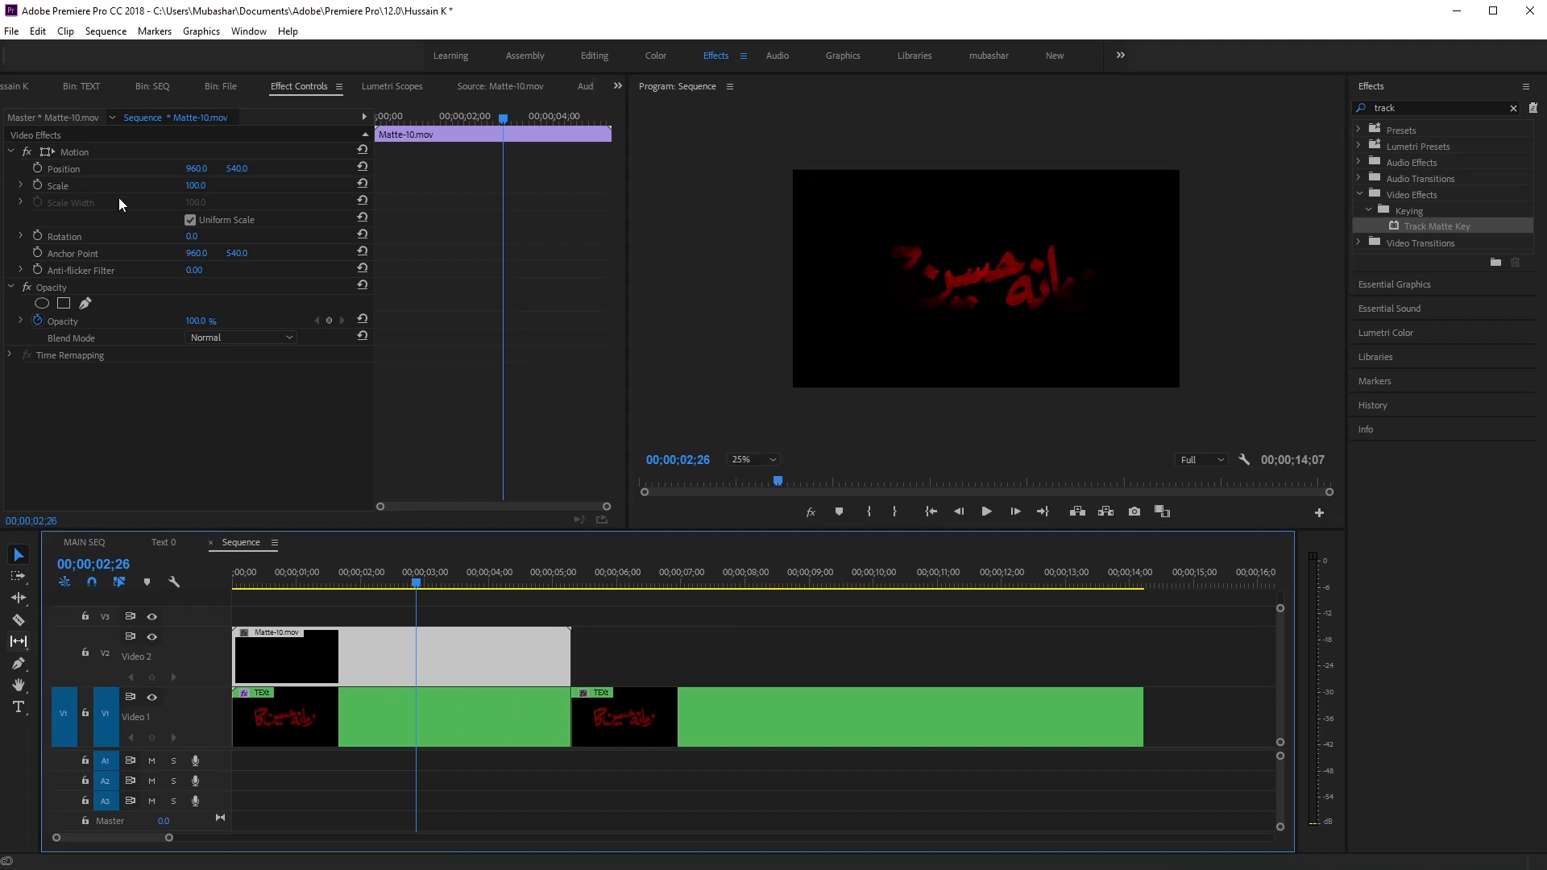
{"action": "left_click", "coordinate": [123, 153]}
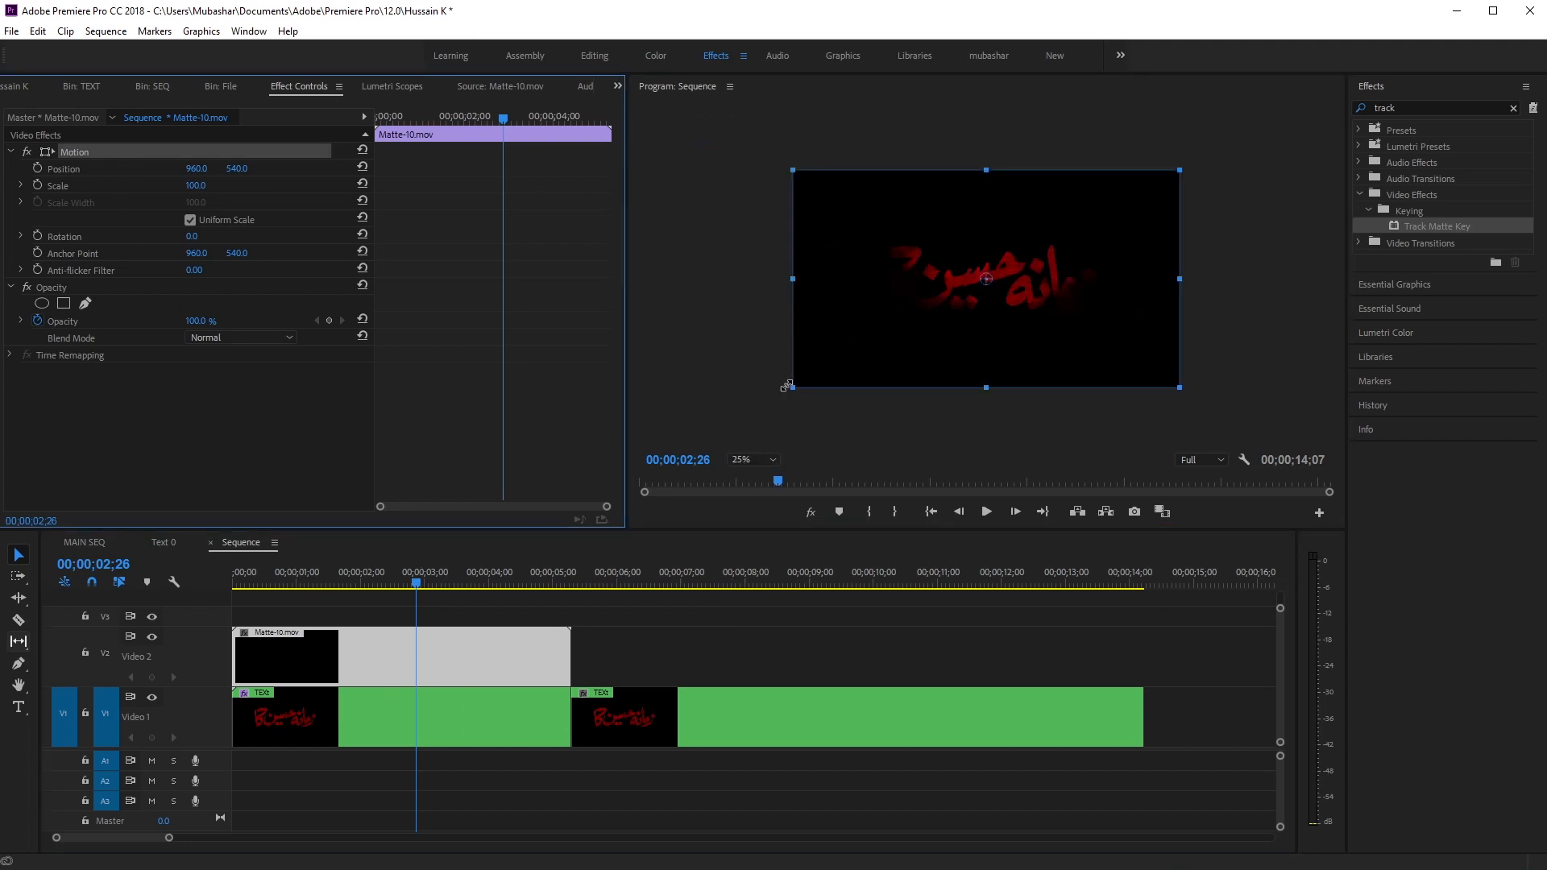
{"action": "left_click_drag", "start_coordinate": [795, 387], "coordinate": [837, 360]}
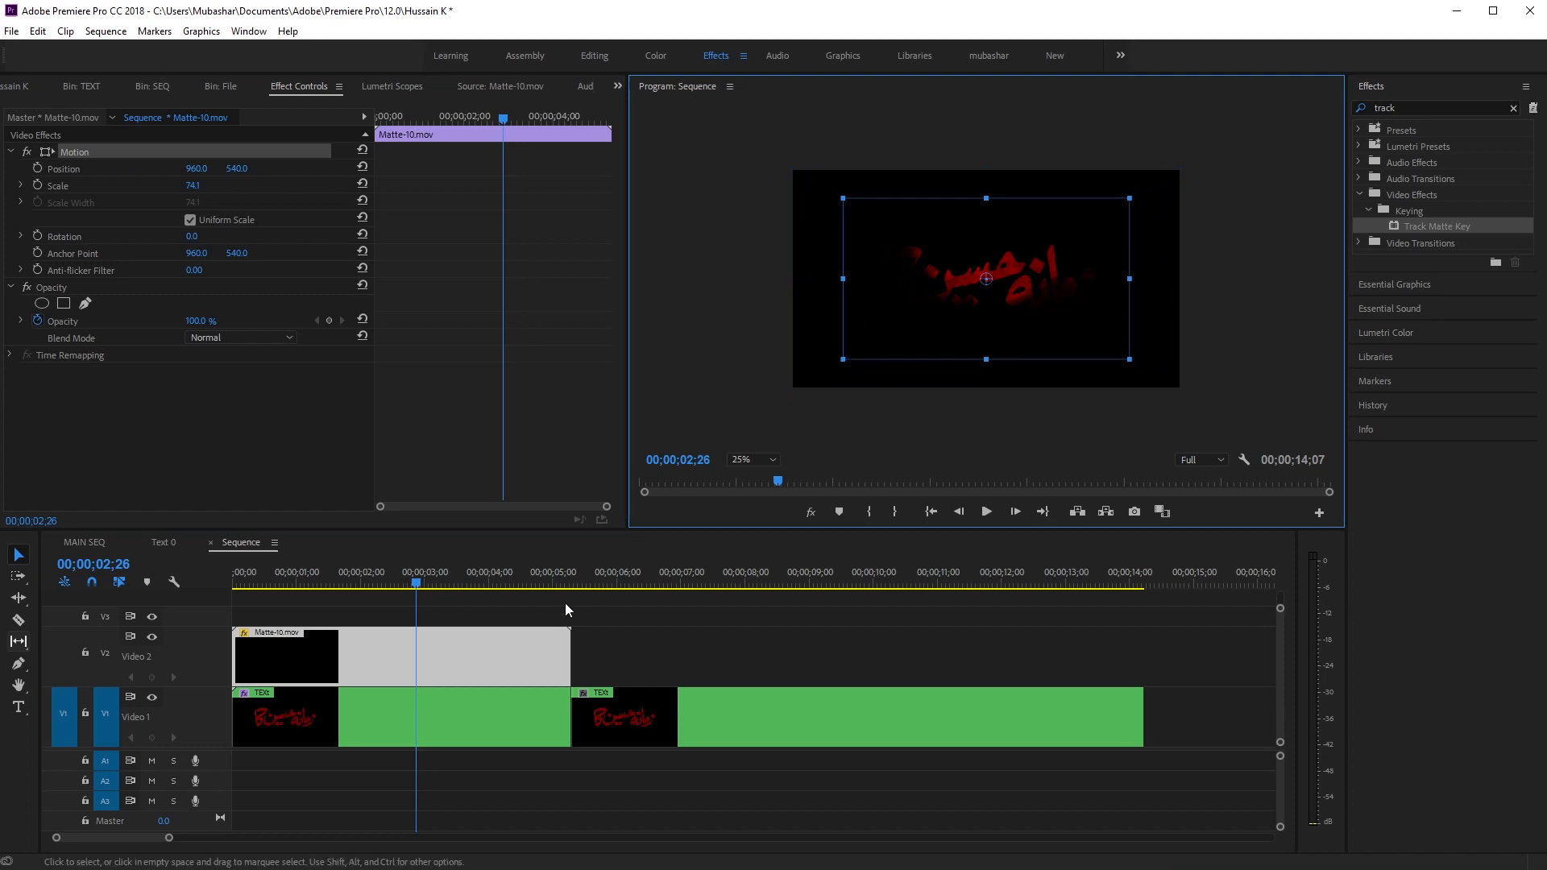
{"action": "left_click_drag", "start_coordinate": [440, 590], "coordinate": [529, 575]}
{"action": "left_click_drag", "start_coordinate": [843, 359], "coordinate": [875, 351]}
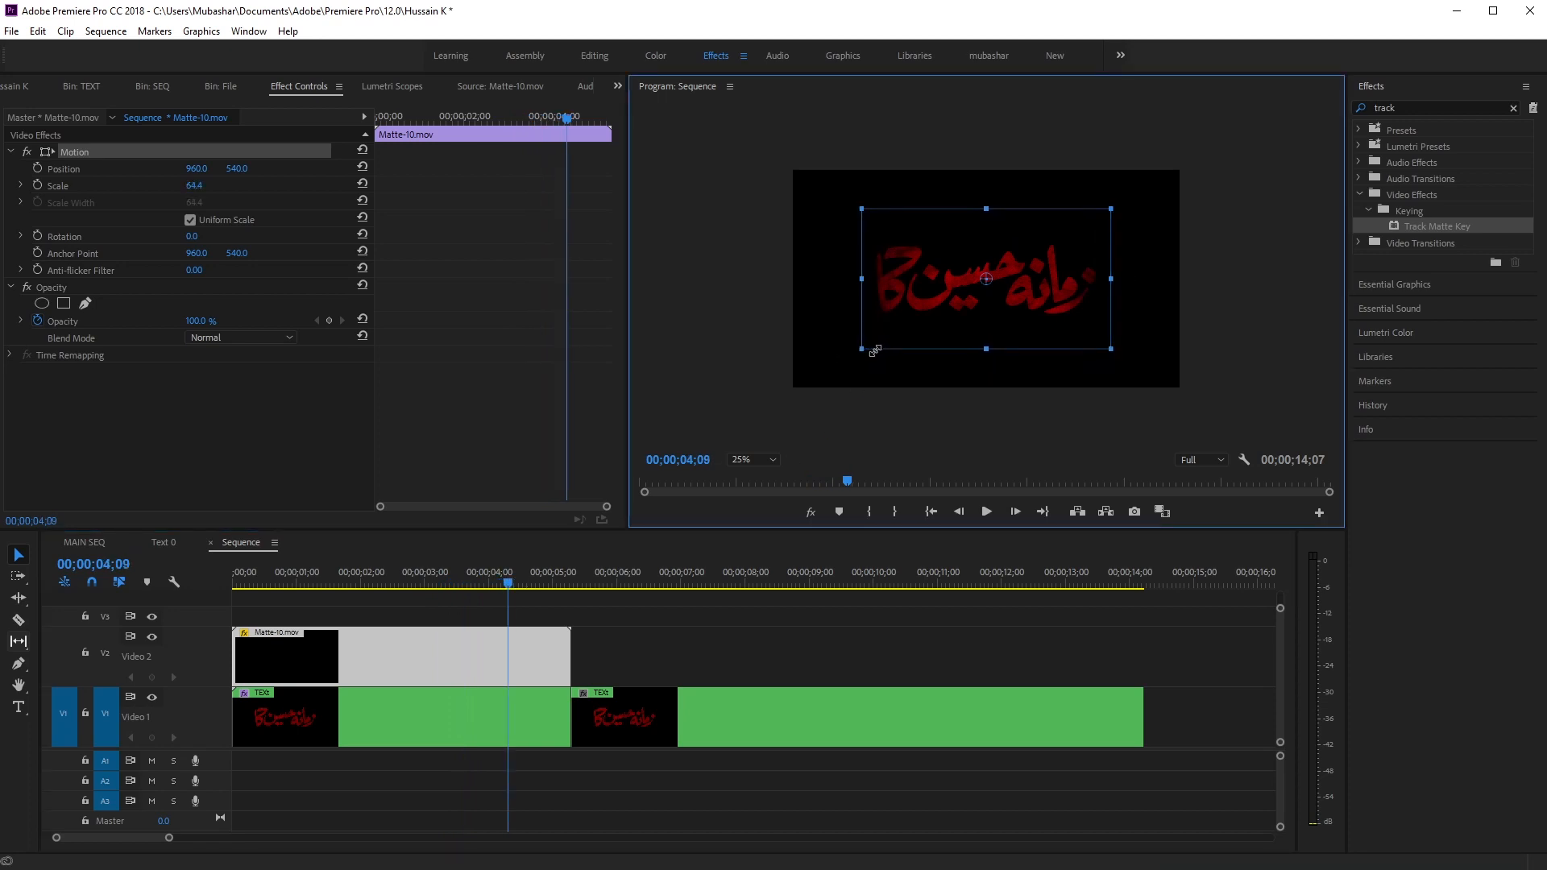
Step: Play the reveal from the sequence start with the smaller matte, restoring the program view to Fit
{"action": "left_click", "coordinate": [221, 625]}
{"action": "key", "text": "Home"}
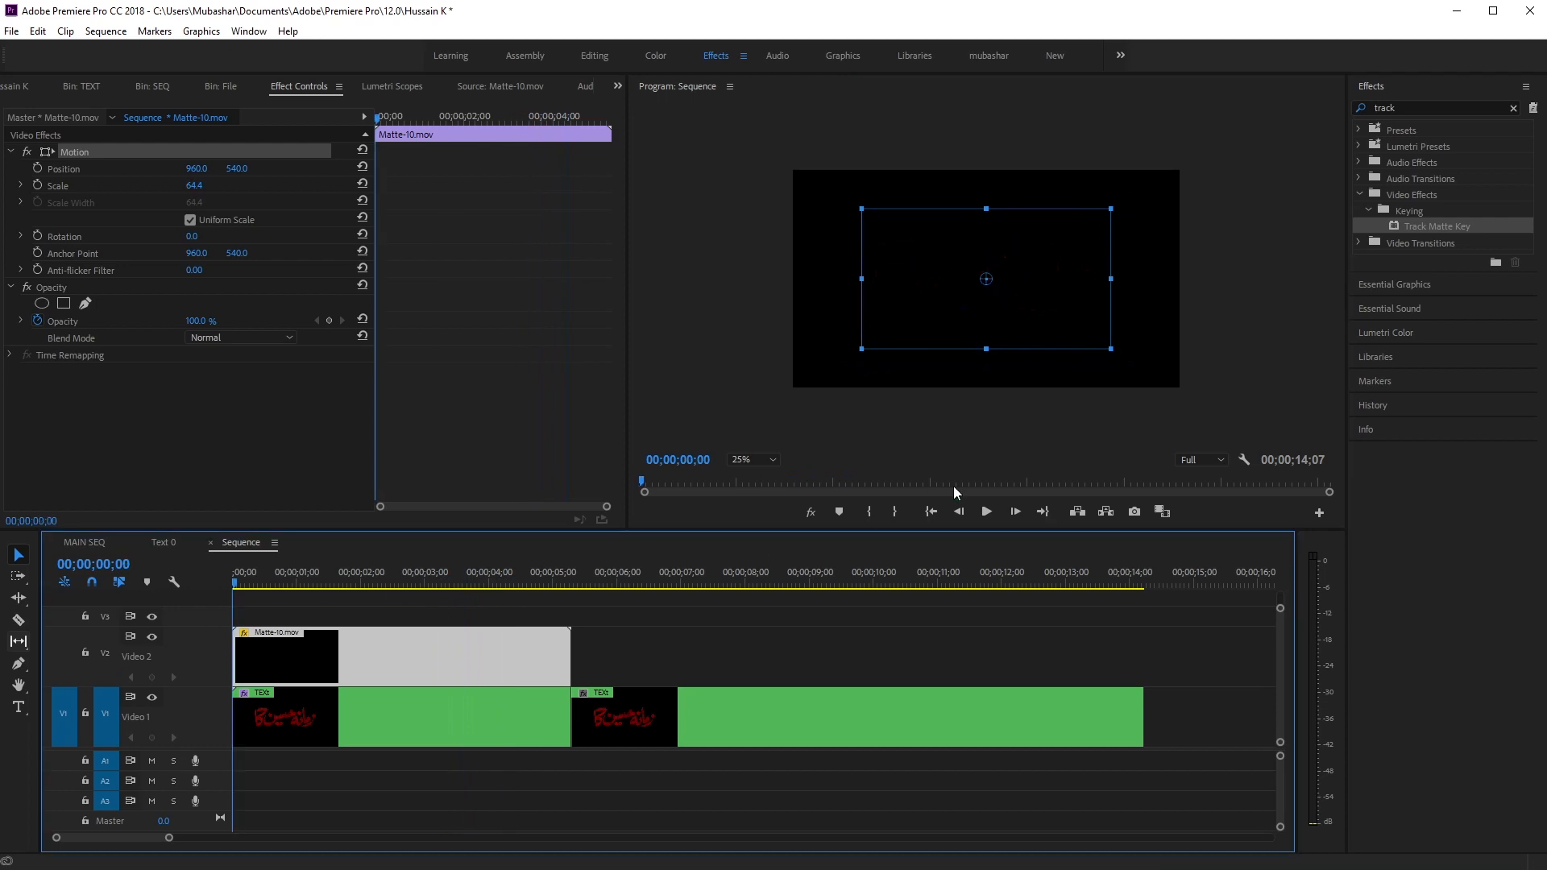
{"action": "left_click", "coordinate": [984, 513]}
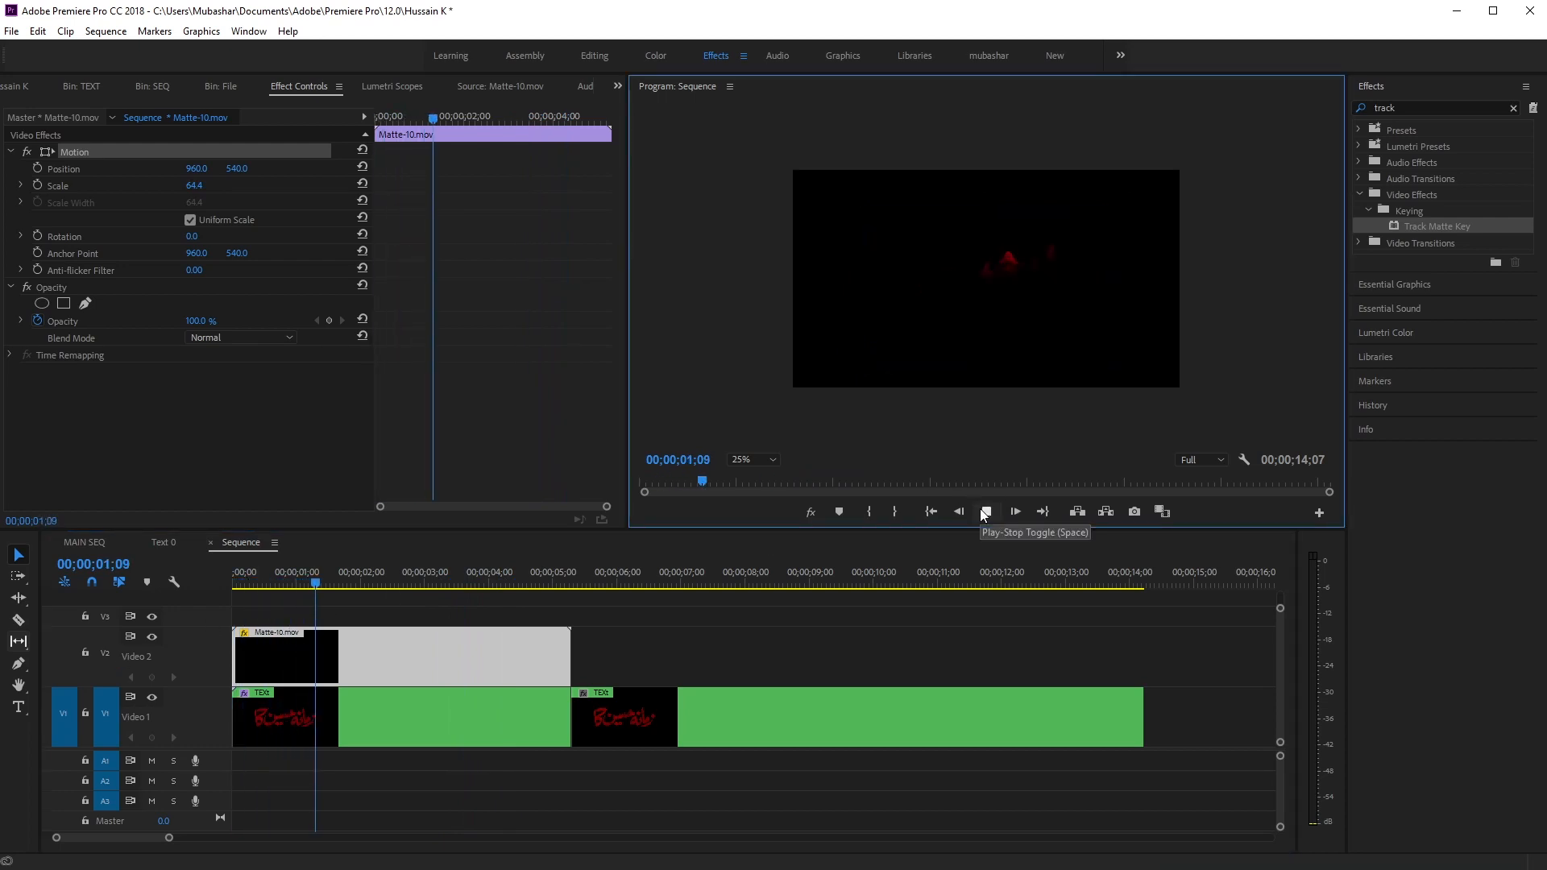
{"action": "left_click", "coordinate": [983, 511]}
{"action": "left_click", "coordinate": [762, 459]}
{"action": "left_click", "coordinate": [754, 477]}
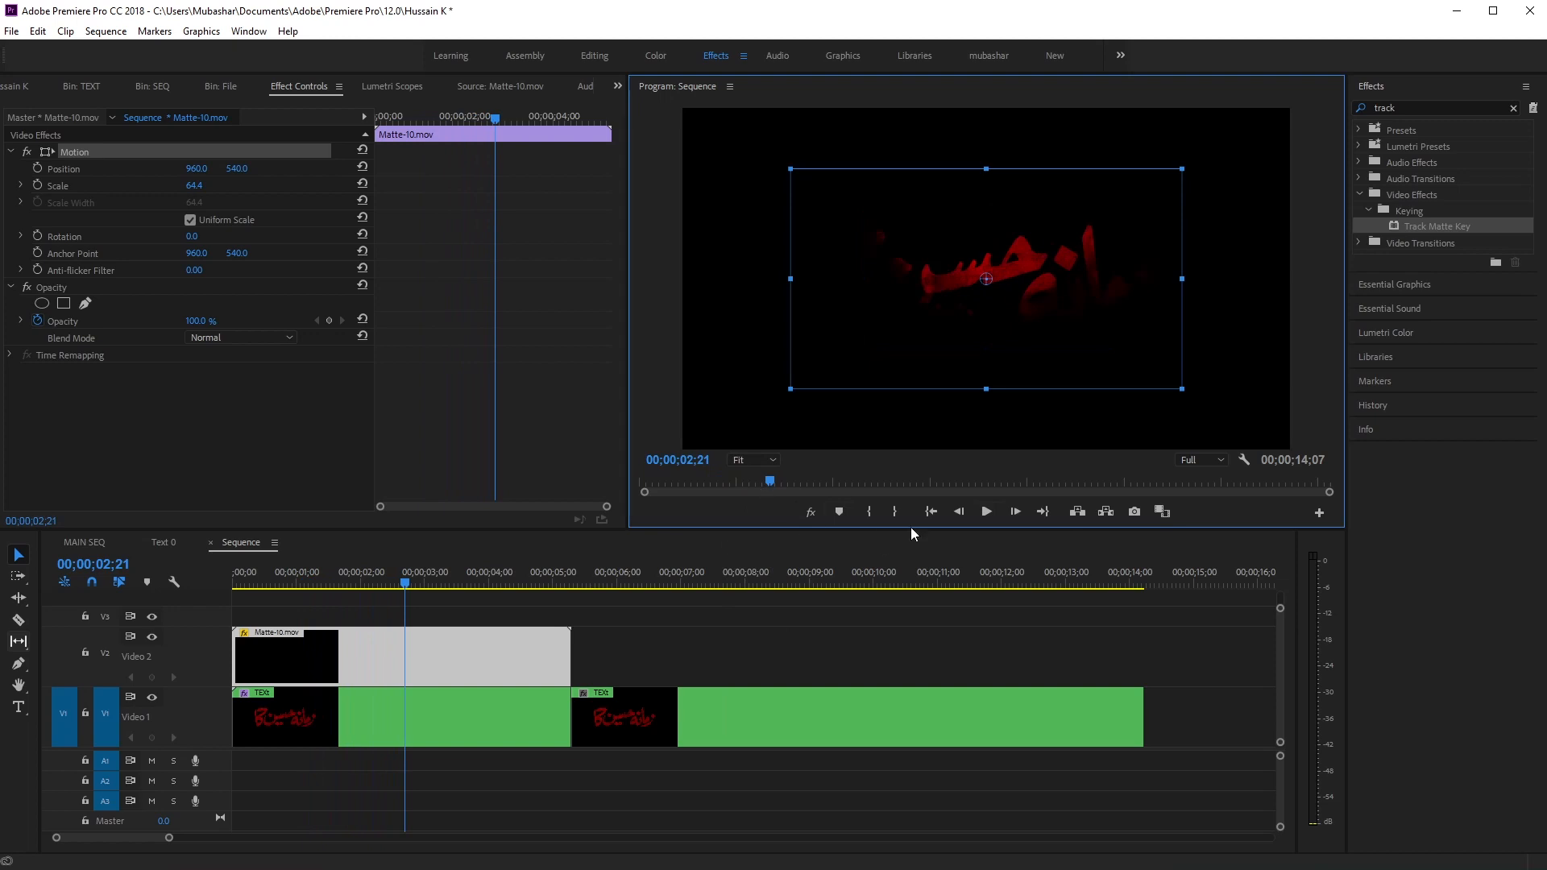
{"action": "left_click", "coordinate": [988, 520]}
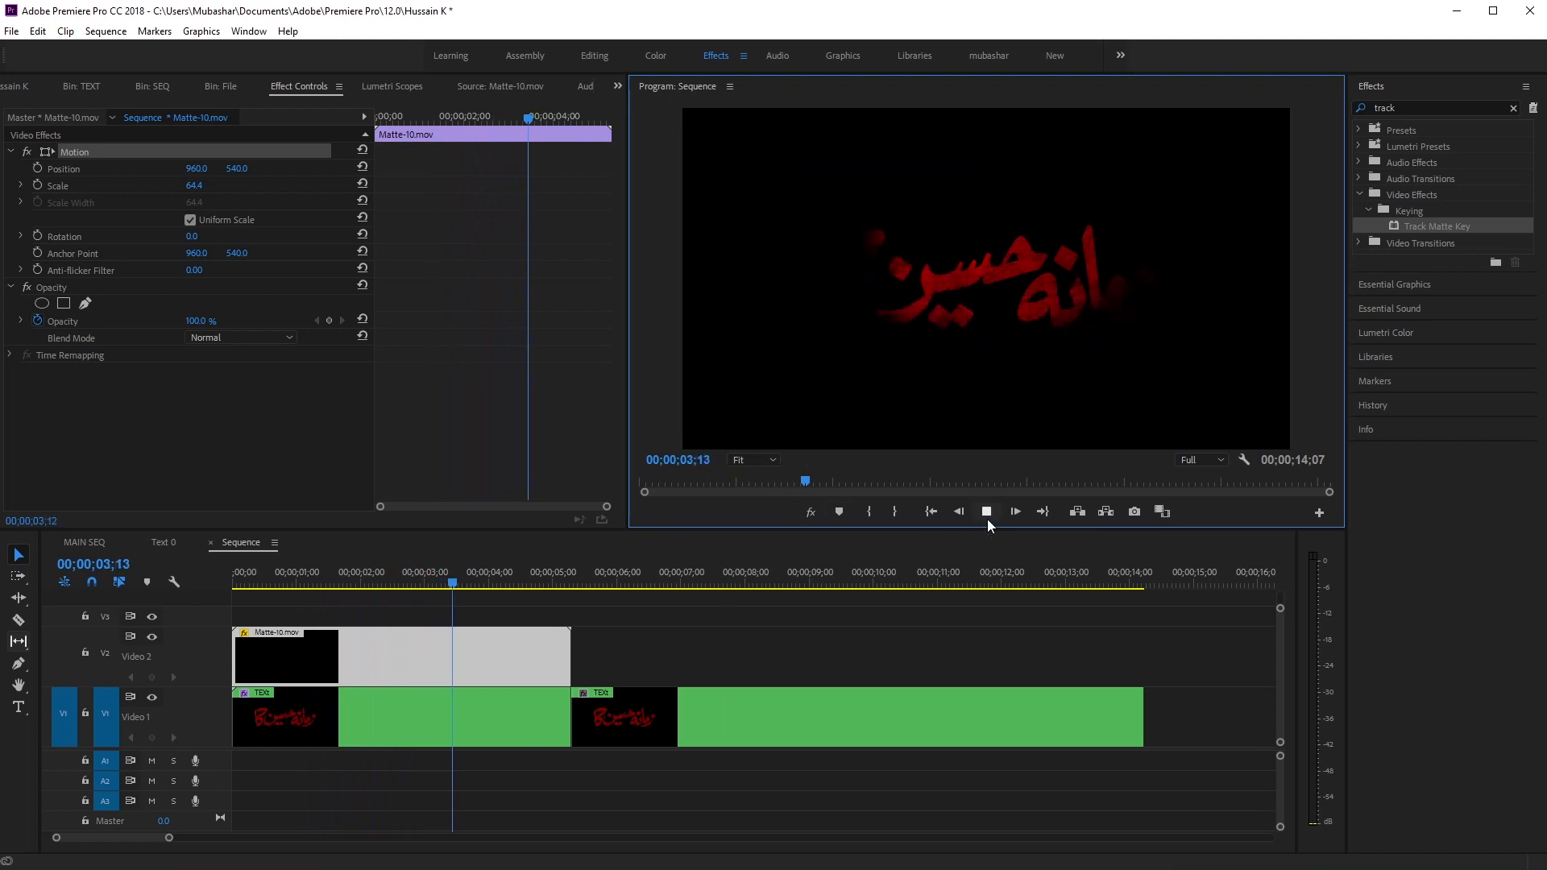
{"action": "left_click", "coordinate": [988, 519]}
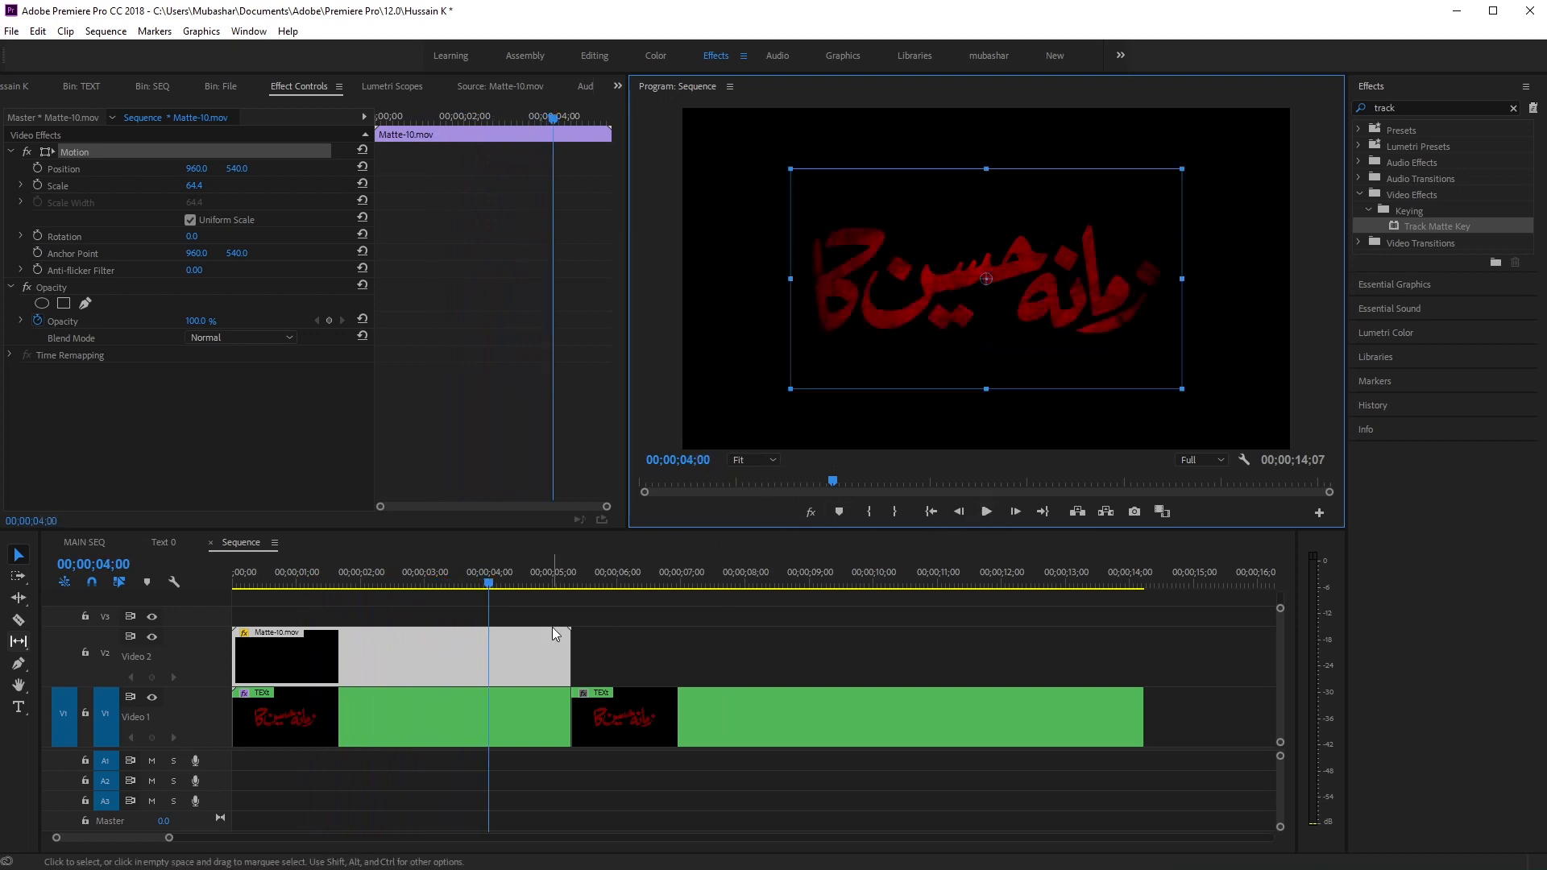
Step: Add a Scale keyframe of 100 at 05;09, the end of the first TEXt clip
{"action": "left_click", "coordinate": [613, 670]}
{"action": "left_click", "coordinate": [377, 712]}
{"action": "left_click", "coordinate": [371, 757]}
{"action": "left_click", "coordinate": [408, 733]}
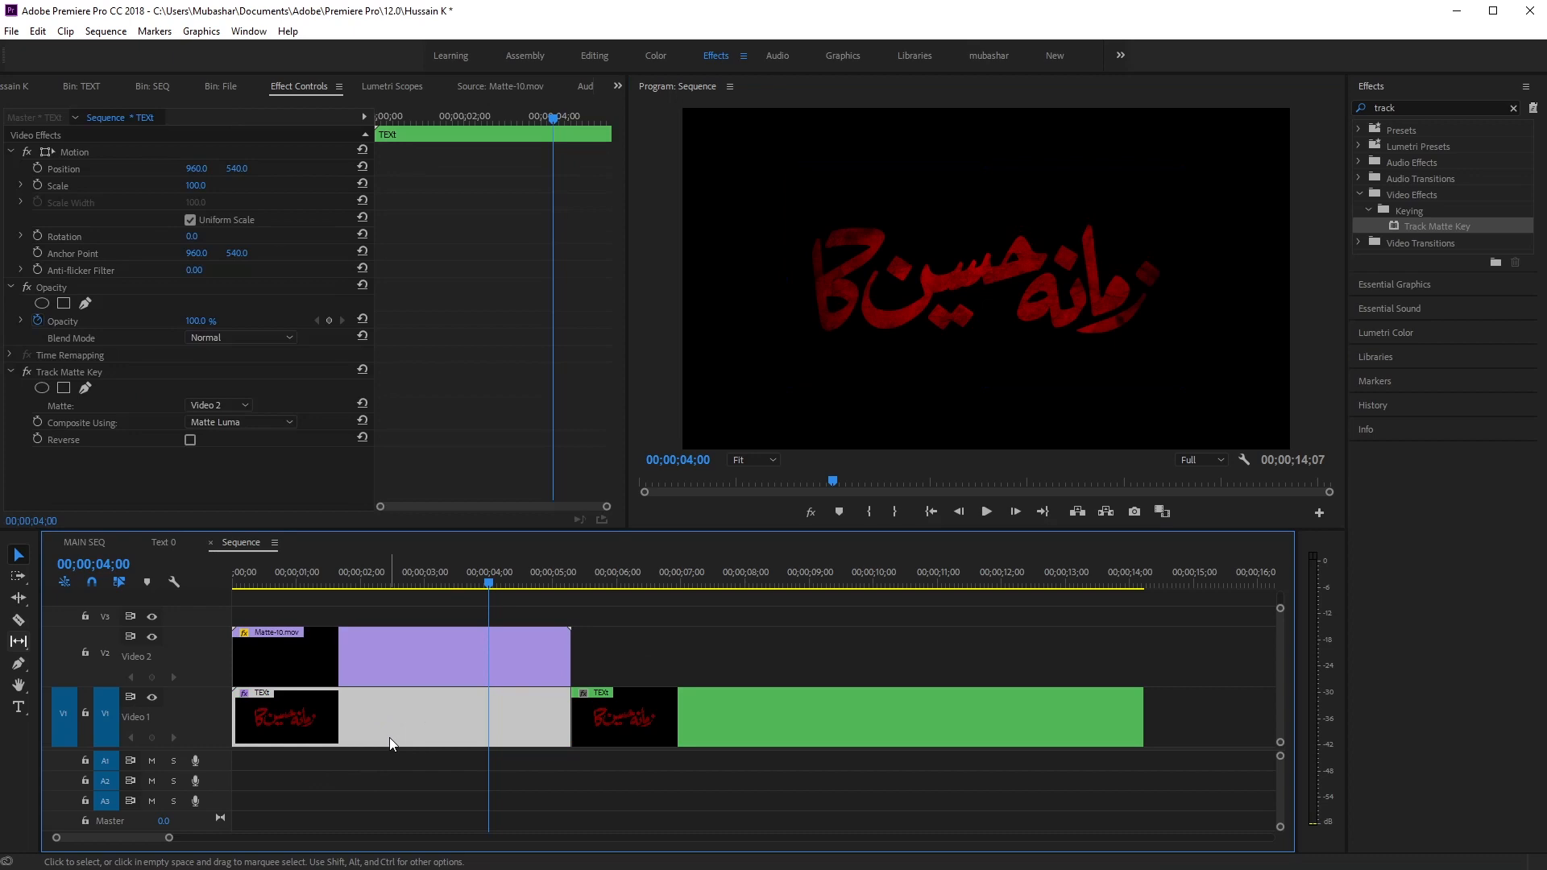
{"action": "left_click_drag", "start_coordinate": [553, 124], "coordinate": [622, 128]}
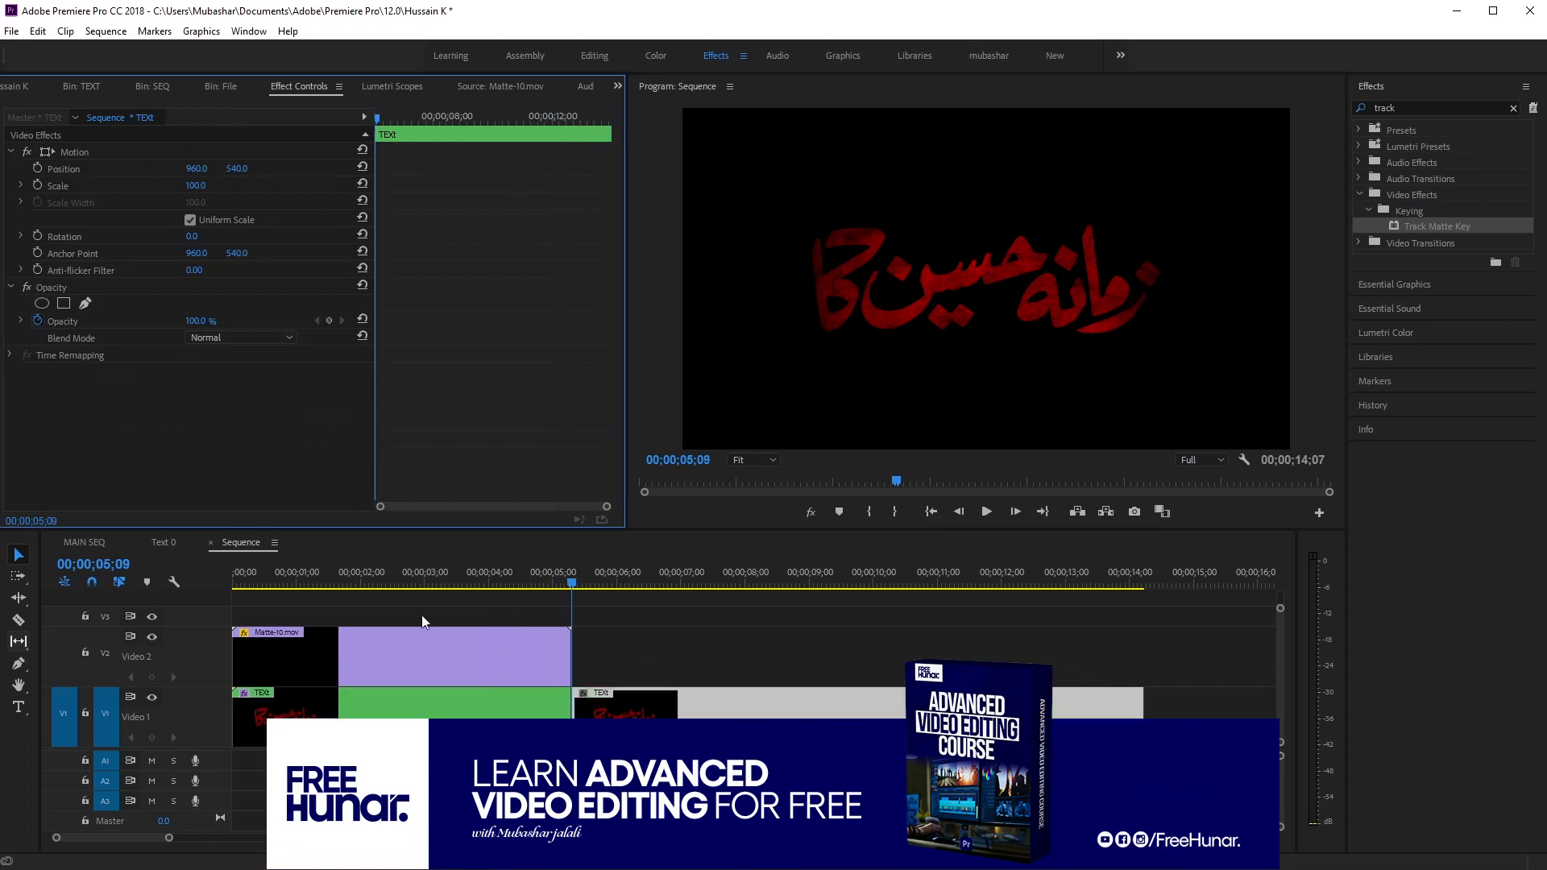
{"action": "left_click", "coordinate": [451, 701]}
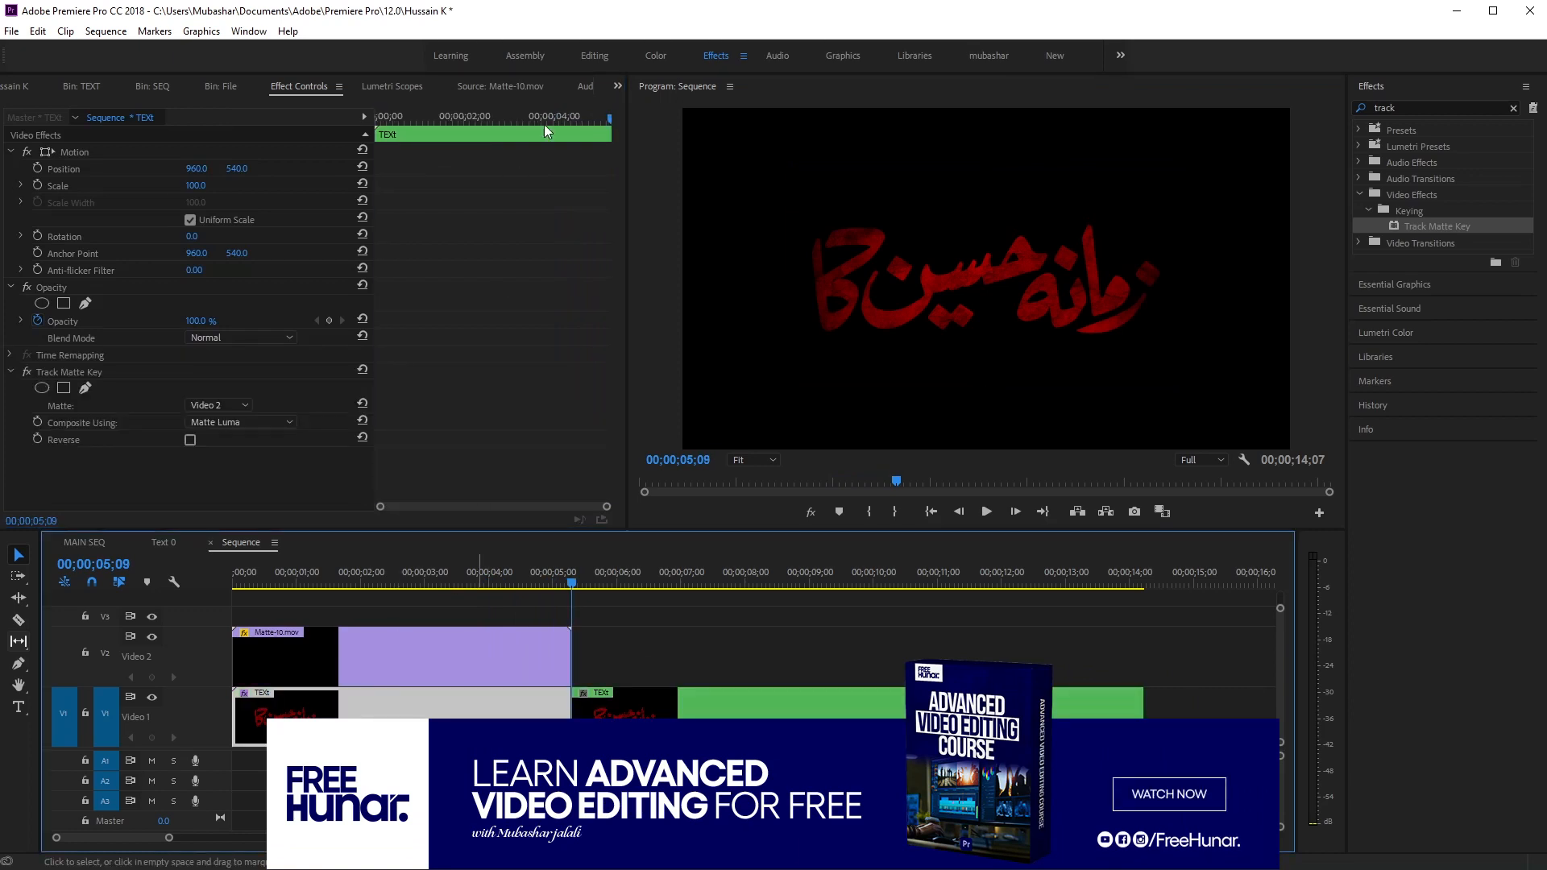
{"action": "left_click", "coordinate": [38, 185]}
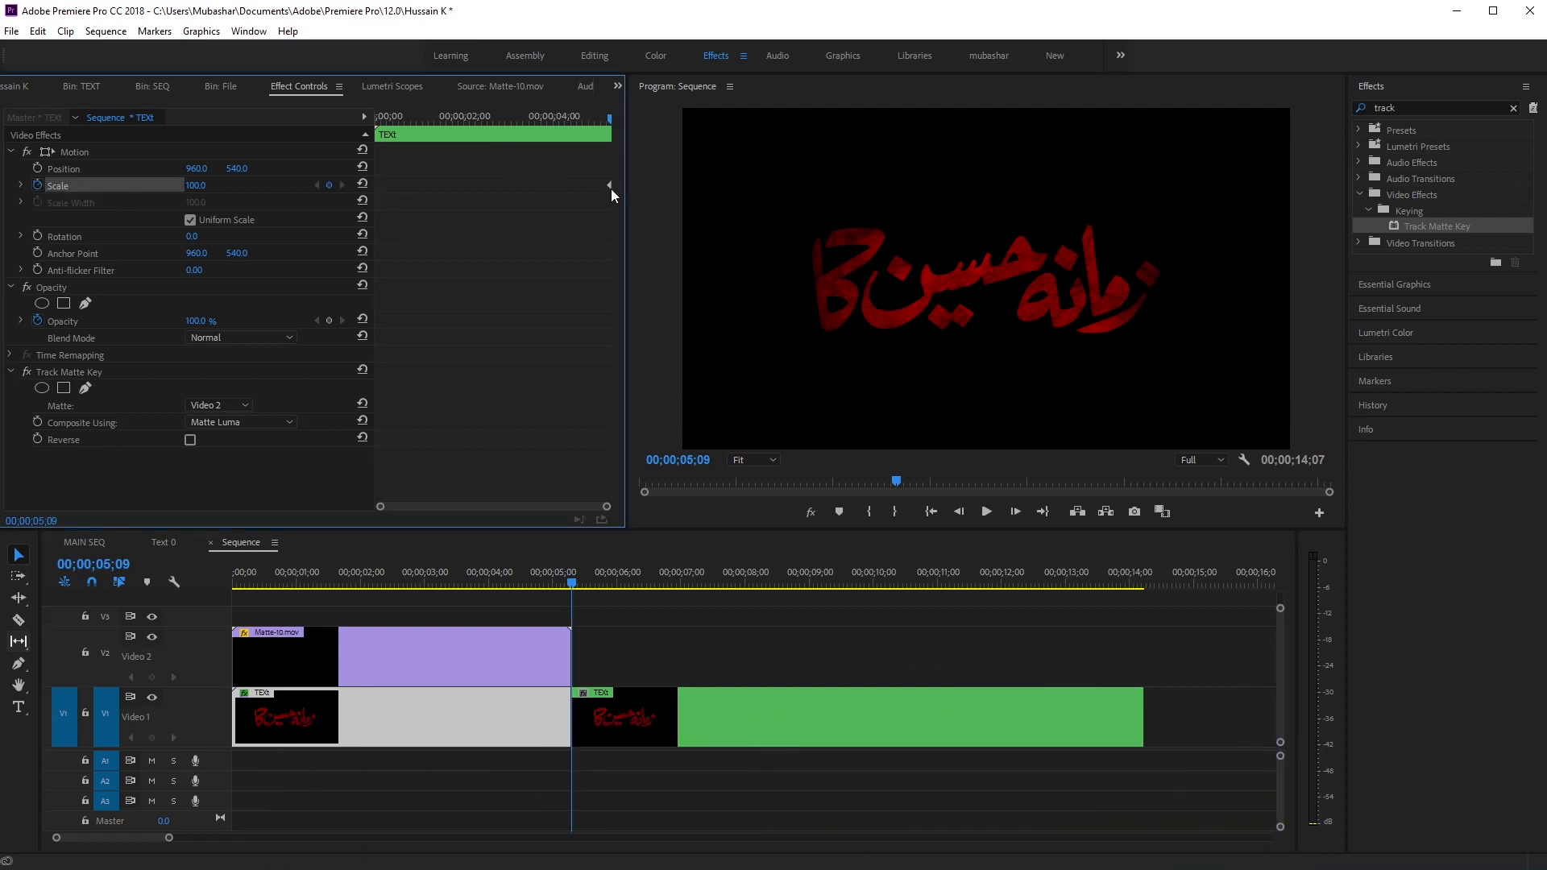
Step: Add a Scale keyframe of 90 at the start of the first TEXt clip
{"action": "left_click_drag", "start_coordinate": [584, 133], "coordinate": [398, 161]}
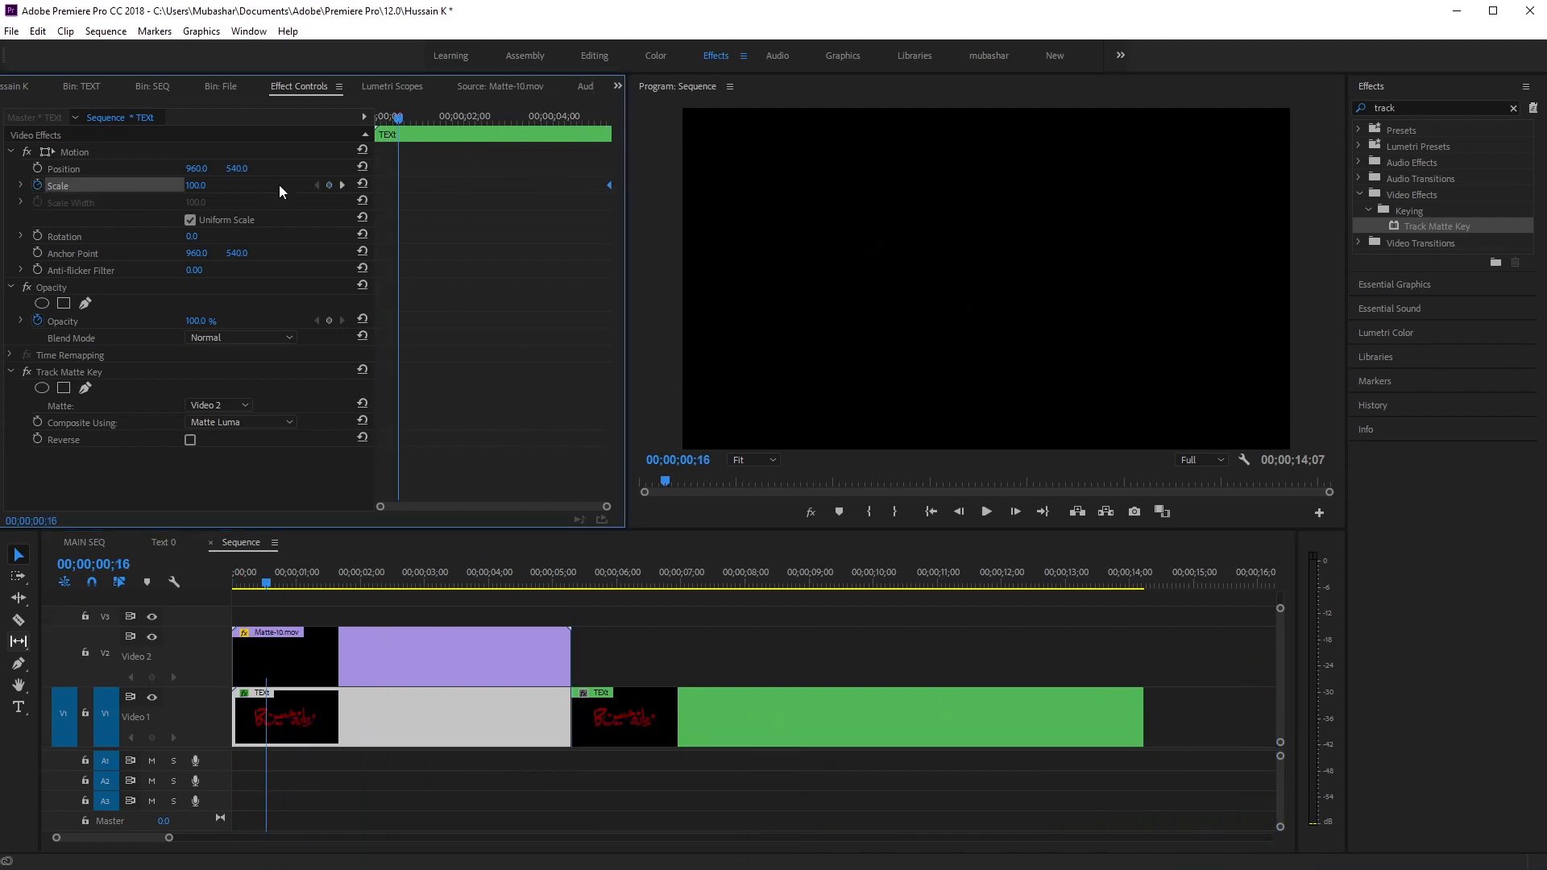
{"action": "left_click", "coordinate": [207, 184]}
{"action": "type", "text": "90"}
{"action": "key", "text": "Return"}
{"action": "key", "text": "Home"}
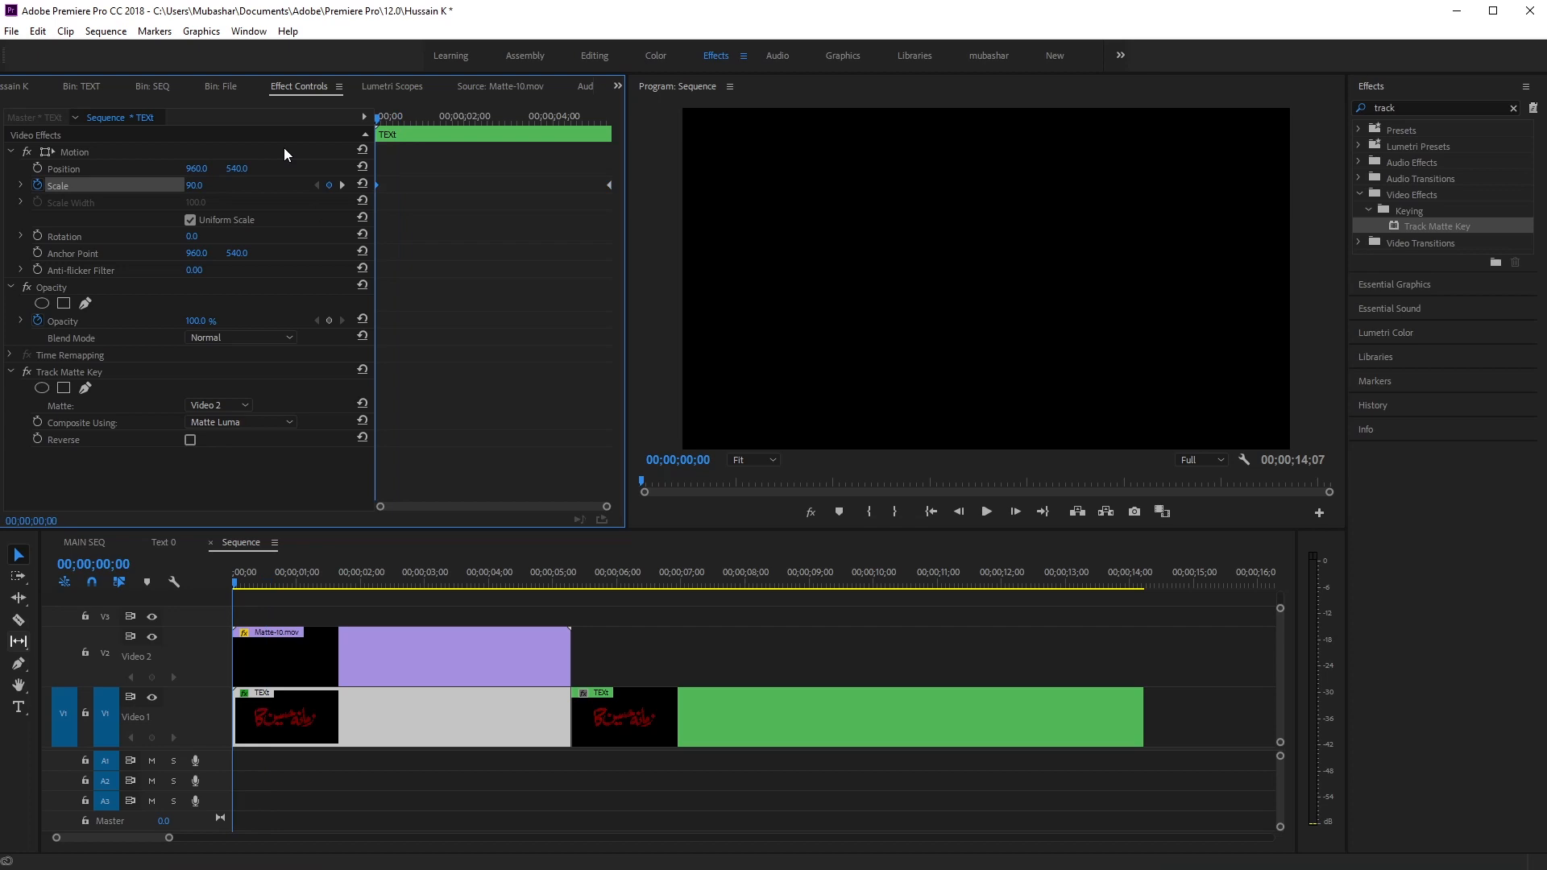
Step: Play the scaling title reveal and examine how it looks between about 01;22 and 05;06
{"action": "key", "text": "space"}
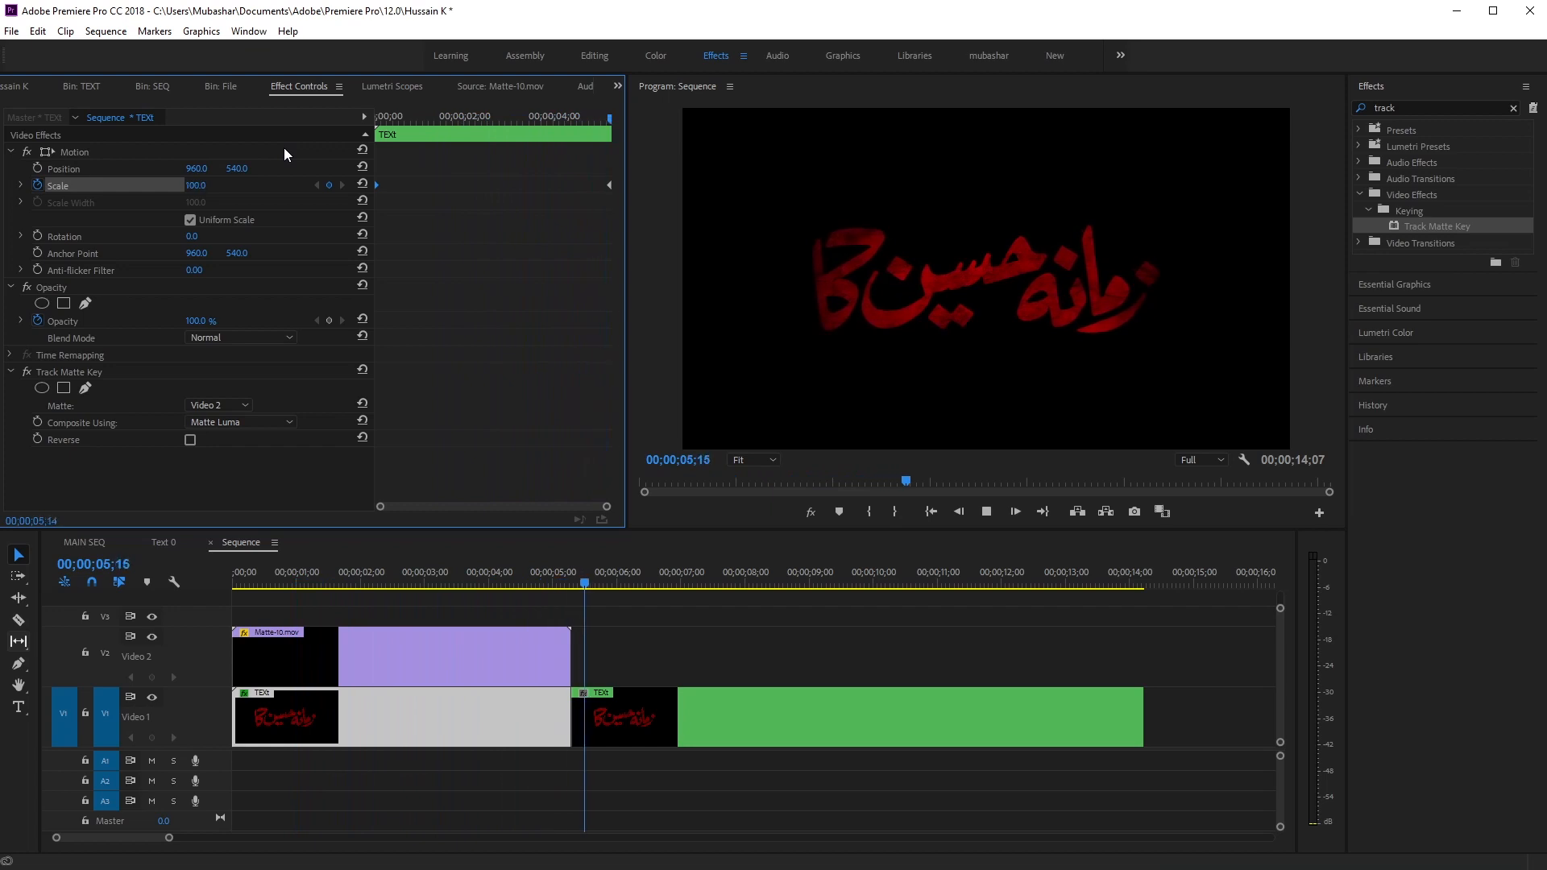
{"action": "key", "text": "space"}
{"action": "left_click", "coordinate": [343, 580]}
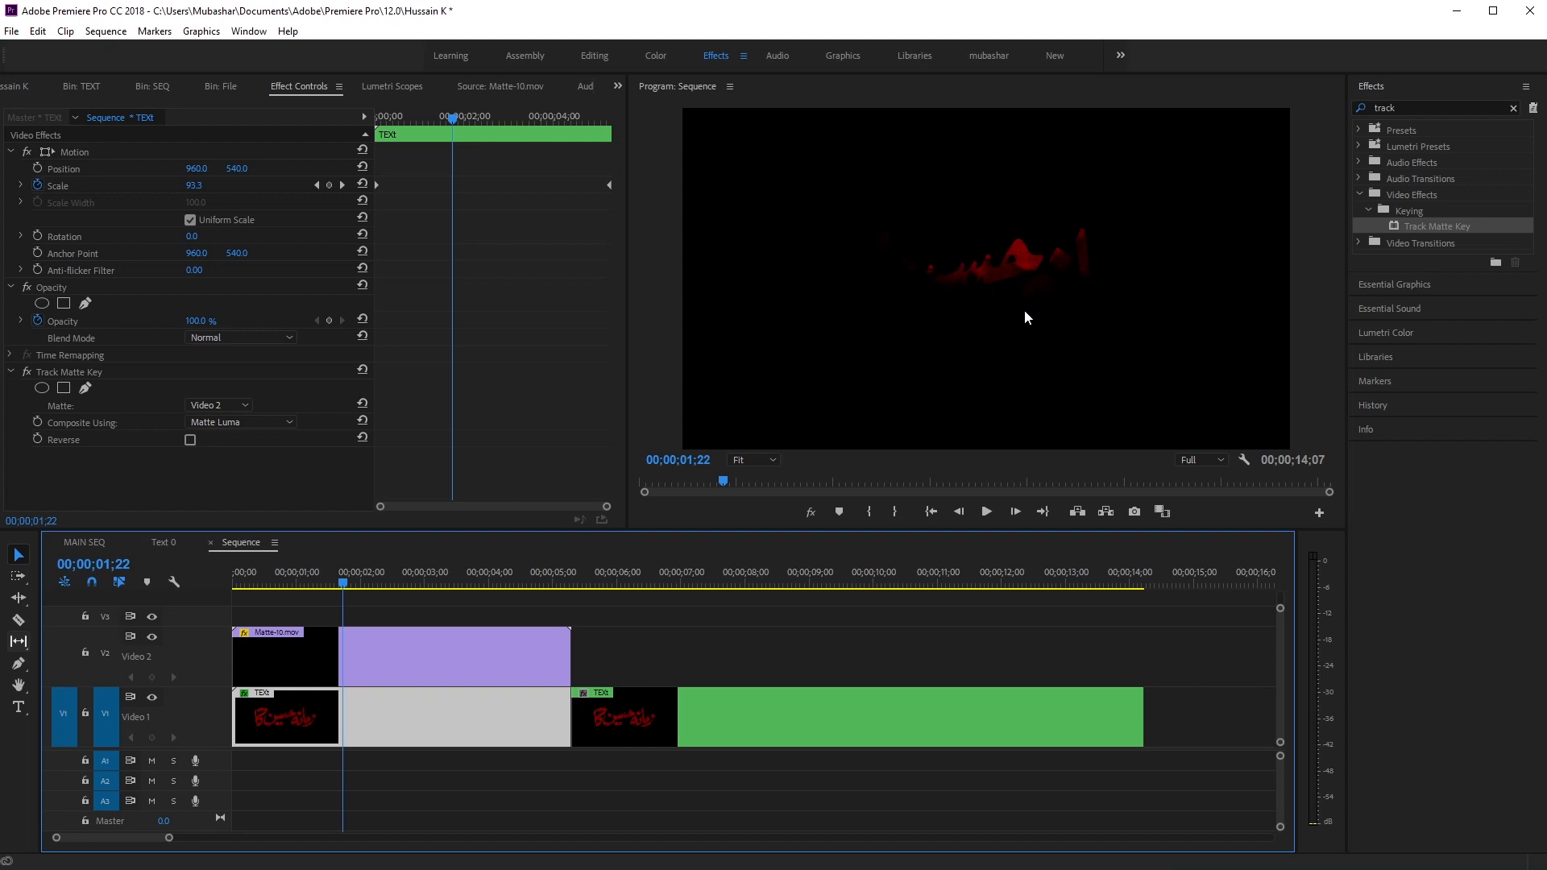
{"action": "left_click_drag", "start_coordinate": [381, 564], "coordinate": [567, 646]}
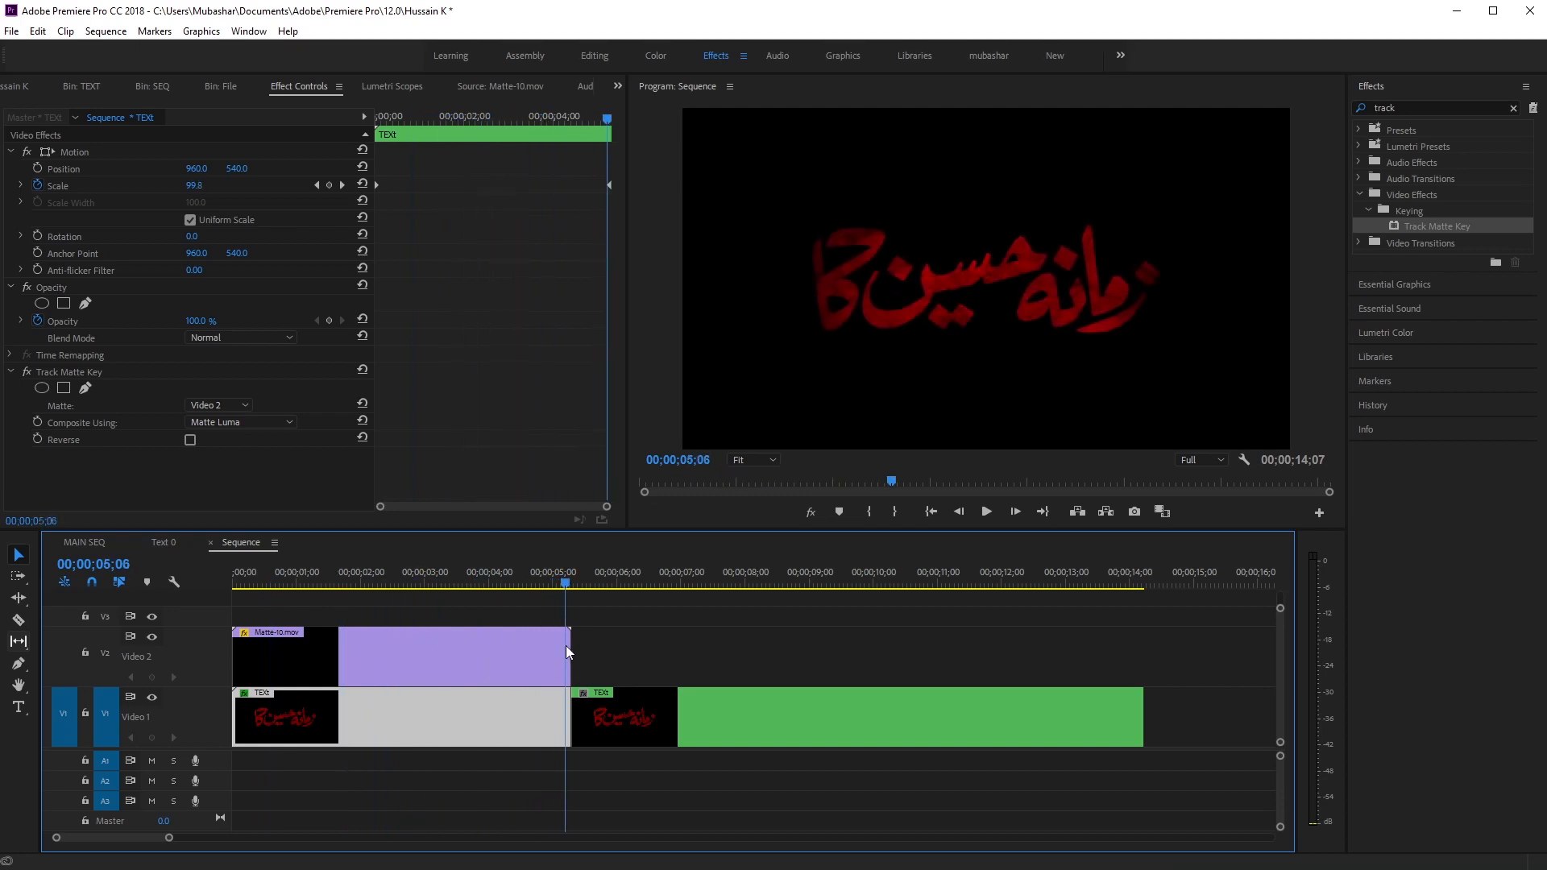
Step: Place the golden flare image c6740af2d2211b695c954c3d1c342d92.jpg from the Downloads folder in File Explorer on video track 3, starting at about 04;00
{"action": "left_click_drag", "start_coordinate": [545, 578], "coordinate": [503, 586]}
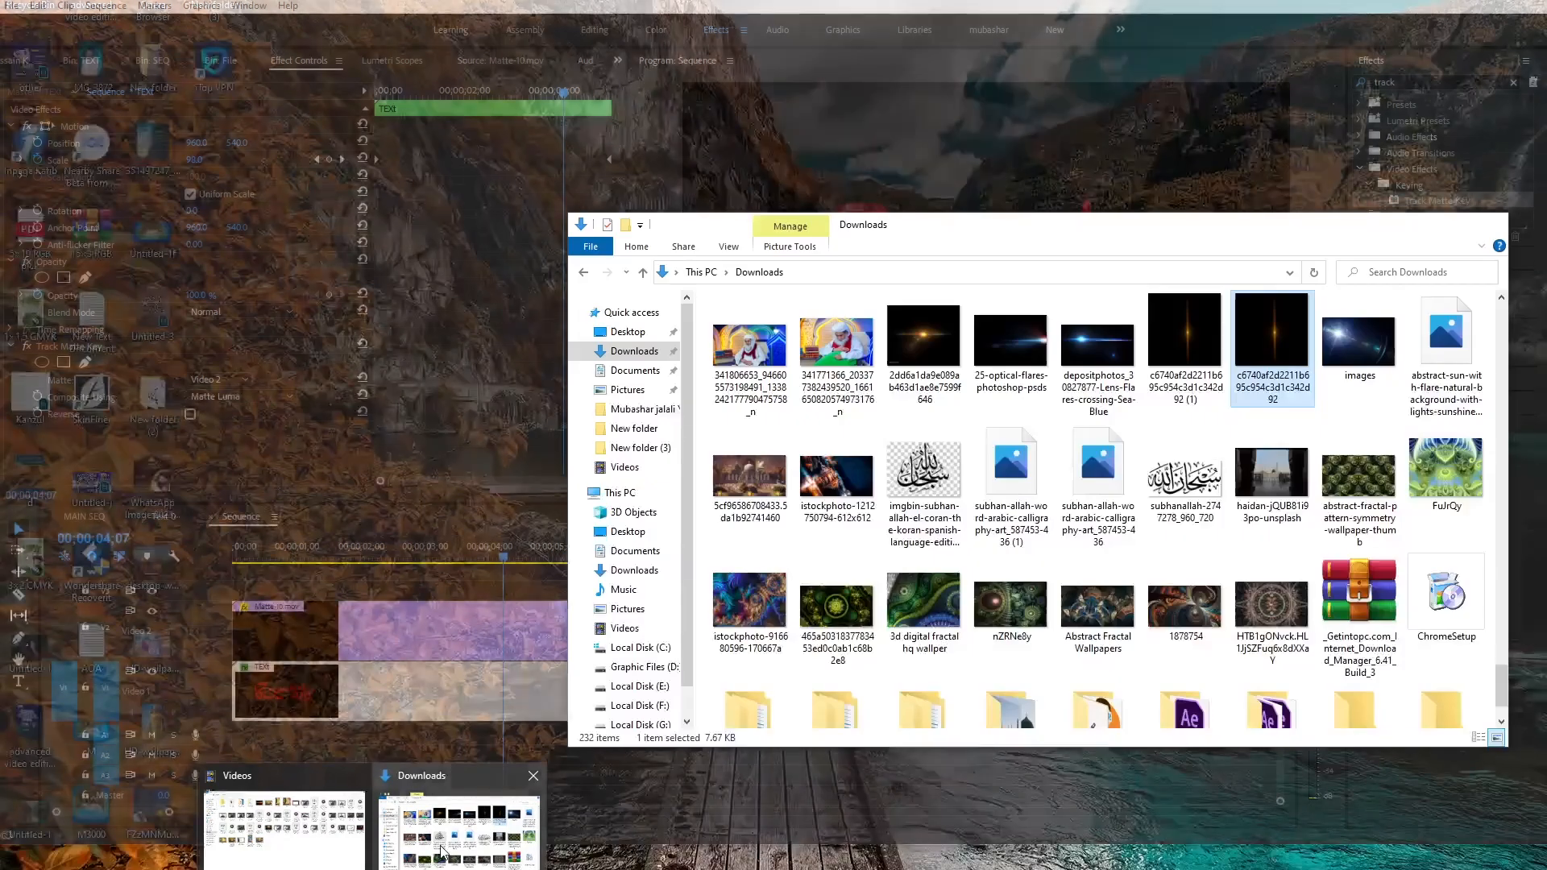
{"action": "left_click", "coordinate": [463, 837]}
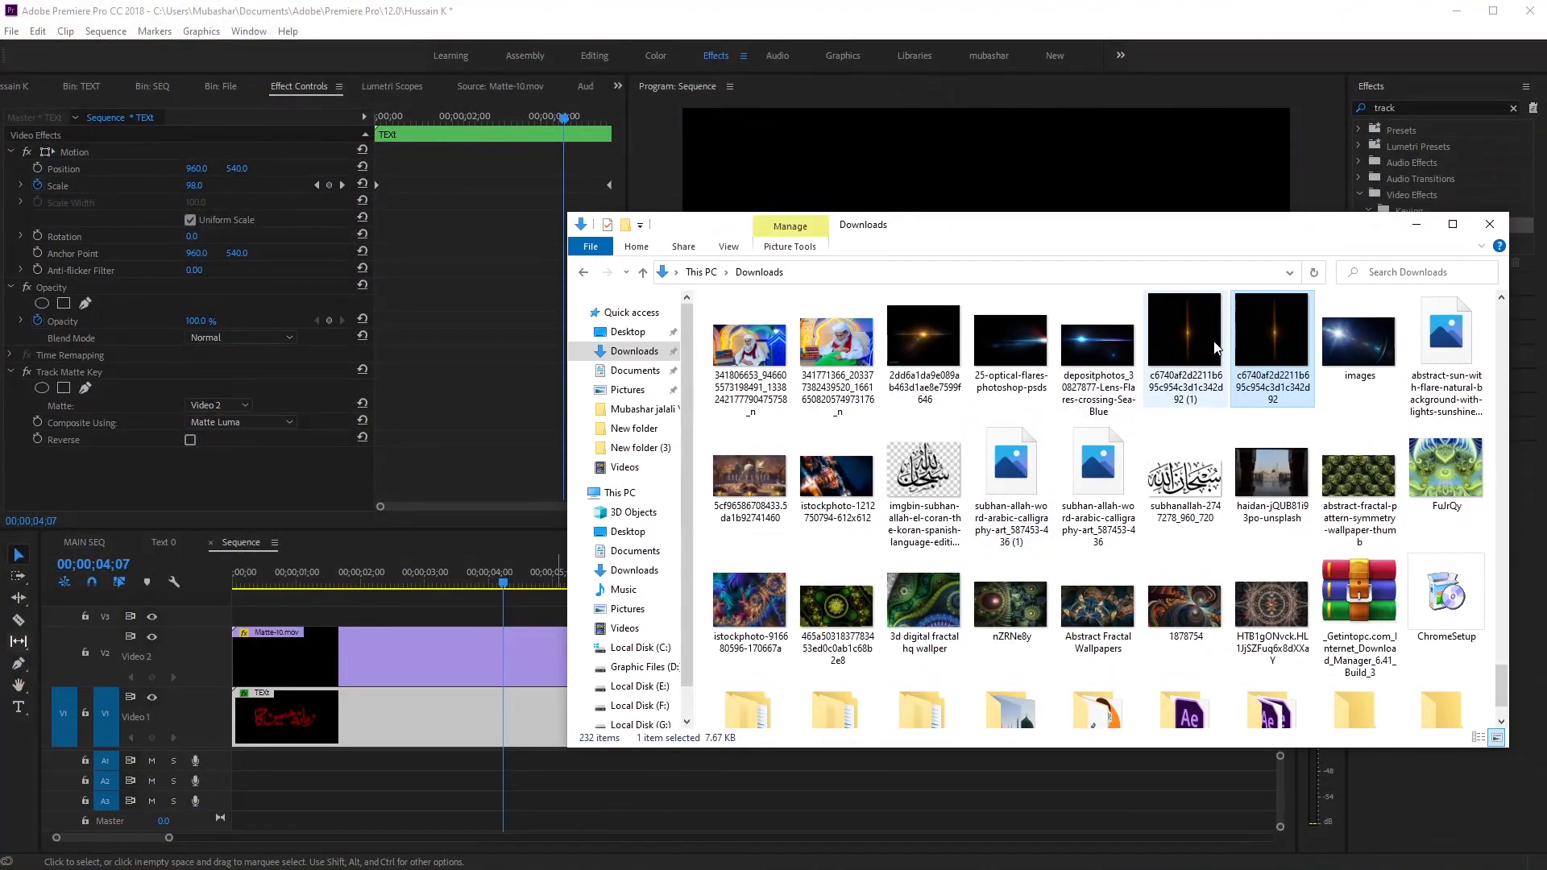
{"action": "left_click_drag", "start_coordinate": [1191, 235], "coordinate": [1247, 174]}
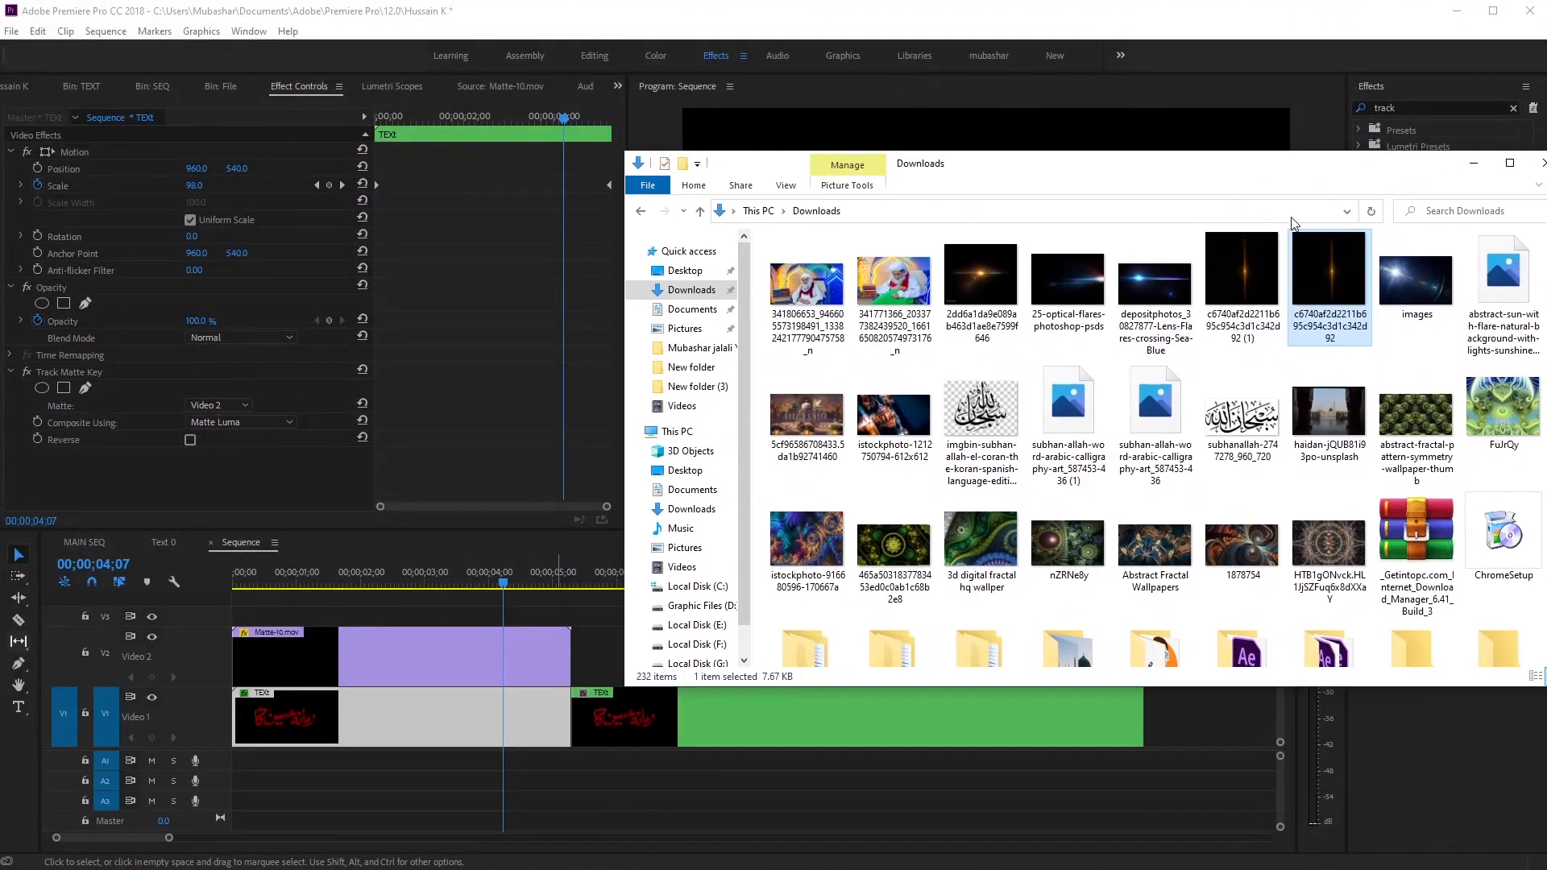
{"action": "left_click_drag", "start_coordinate": [1307, 263], "coordinate": [495, 609]}
{"action": "left_click", "coordinate": [522, 563]}
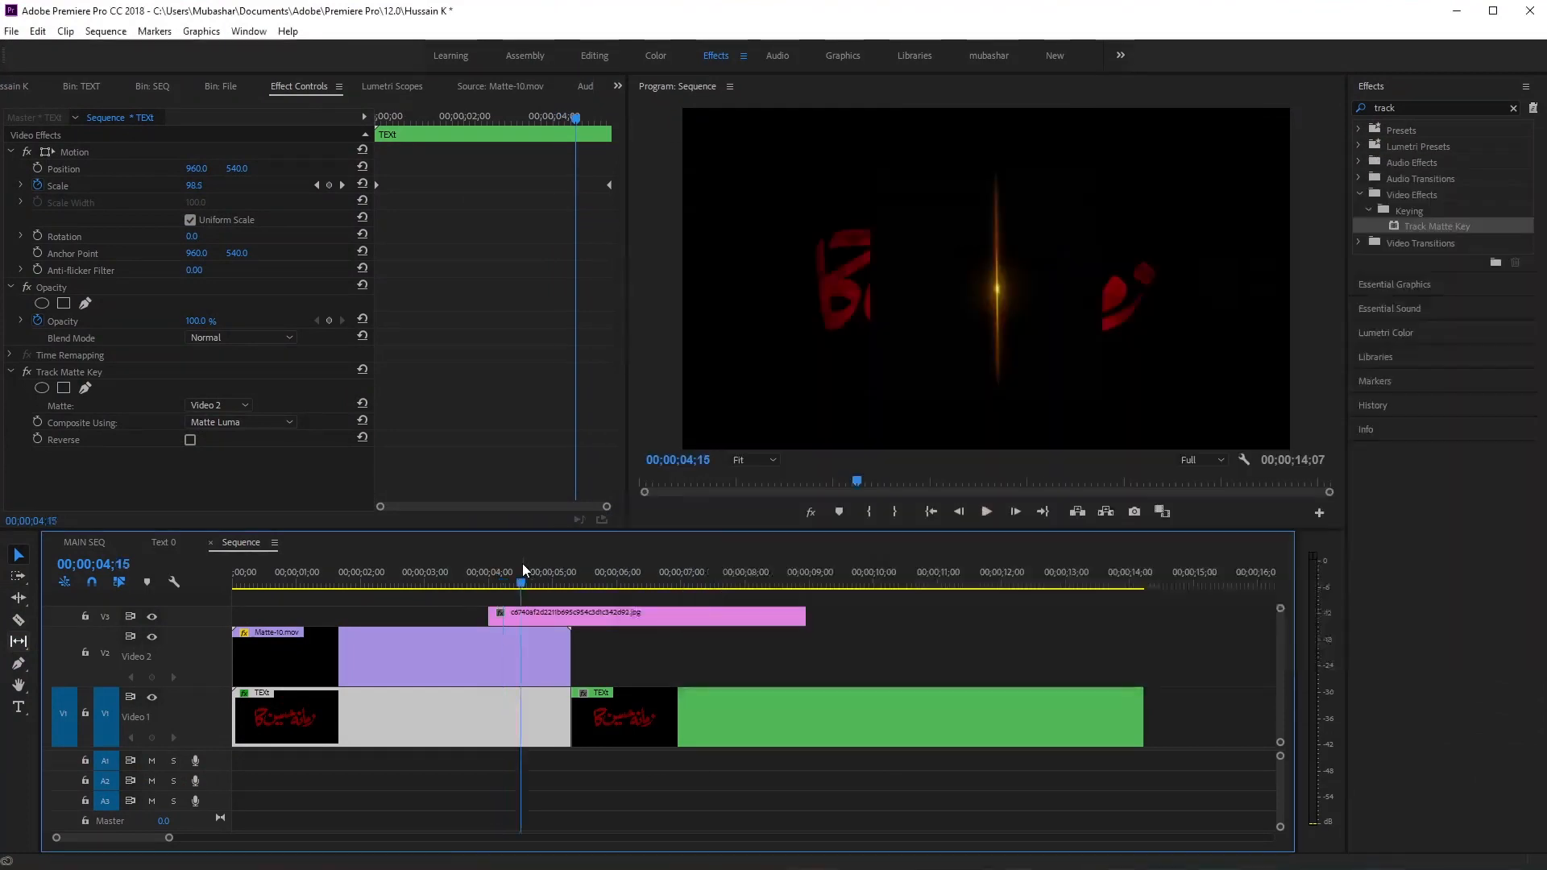
Step: Rotate the flare clip on video track 3 by 90 degrees and extend its end to about 09;26
{"action": "left_click", "coordinate": [547, 614]}
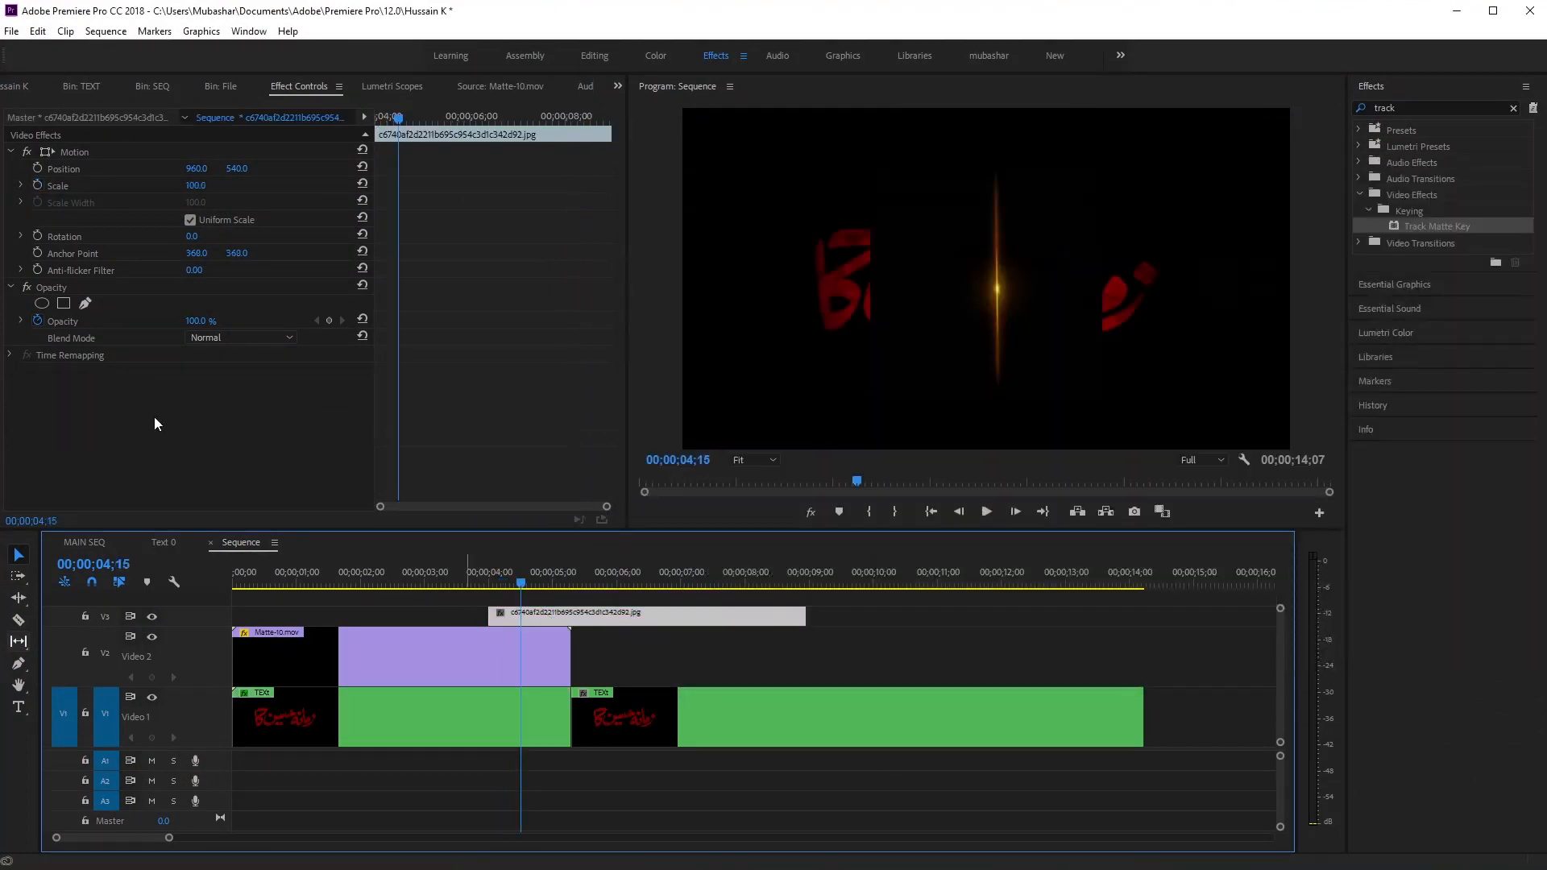
{"action": "left_click", "coordinate": [212, 234]}
{"action": "type", "text": "90"}
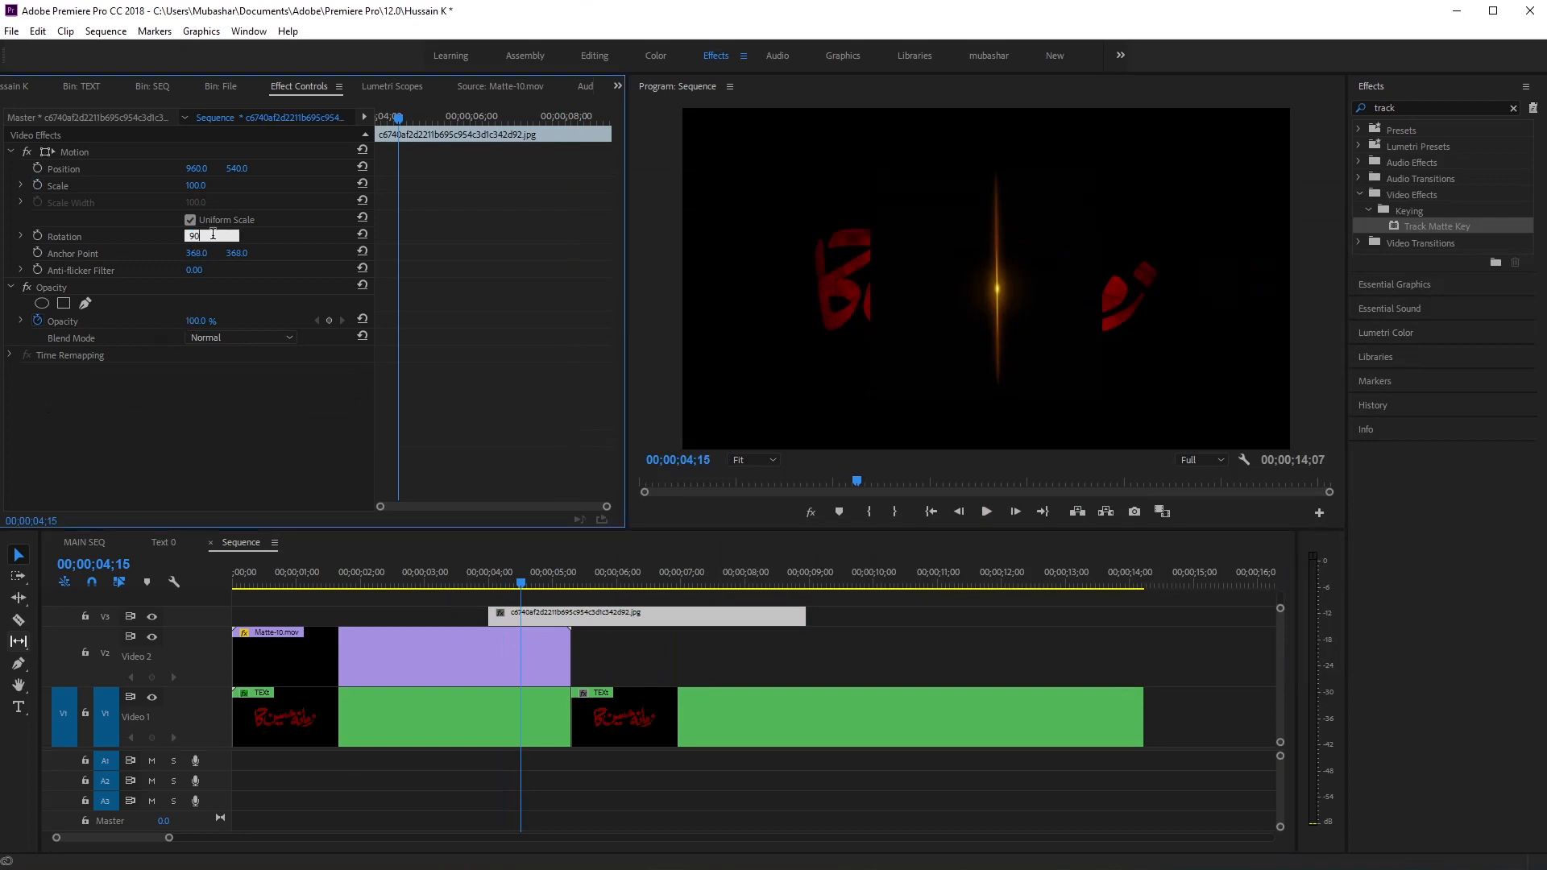
{"action": "key", "text": "Return"}
{"action": "left_click", "coordinate": [975, 293]}
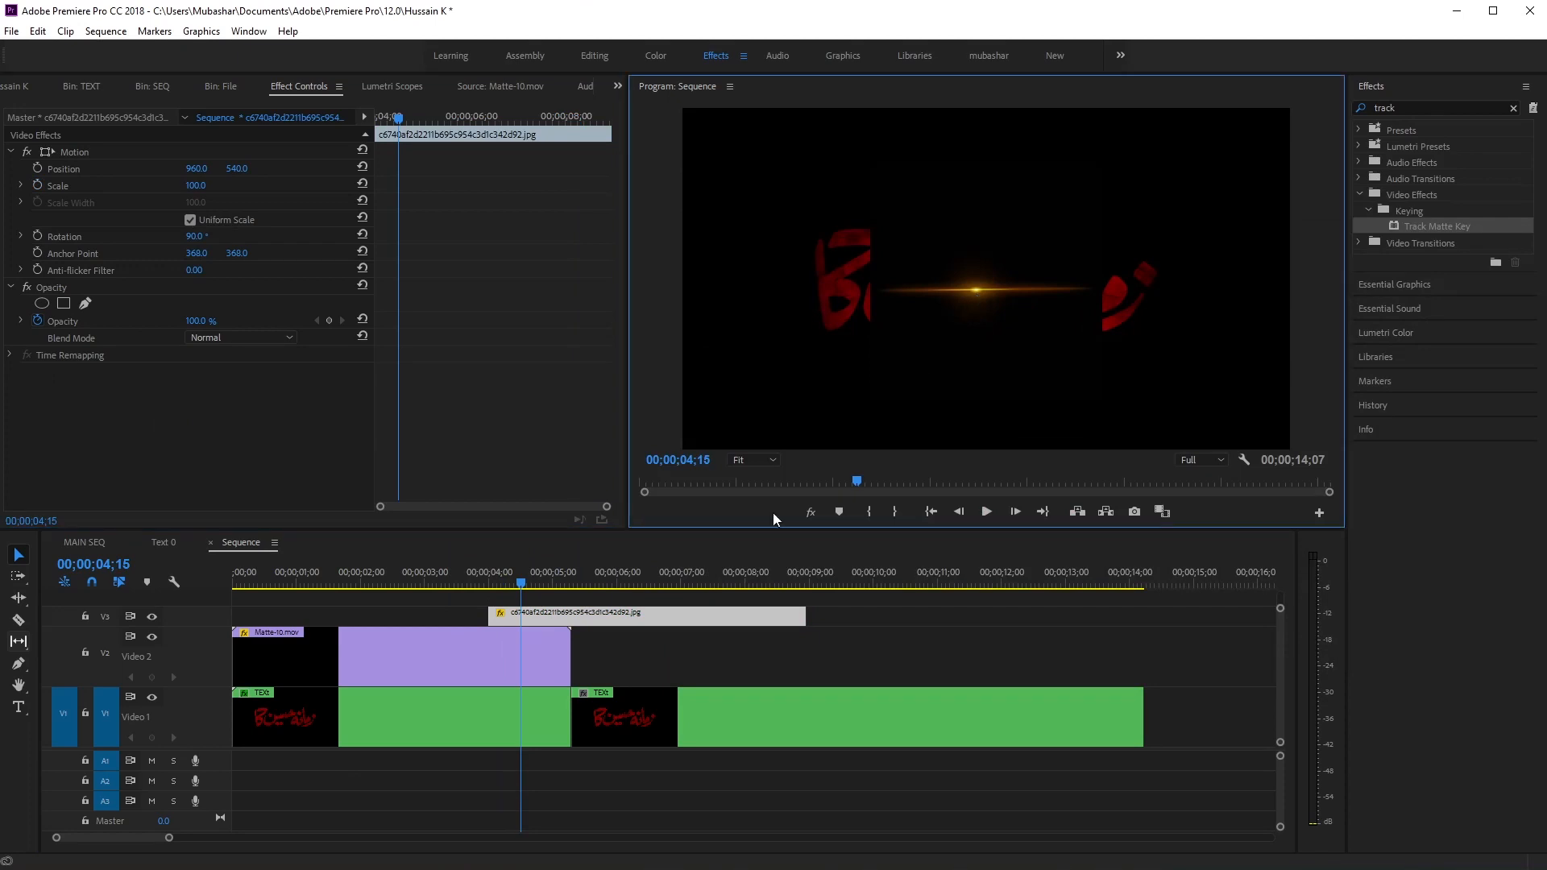
{"action": "left_click_drag", "start_coordinate": [813, 617], "coordinate": [864, 617]}
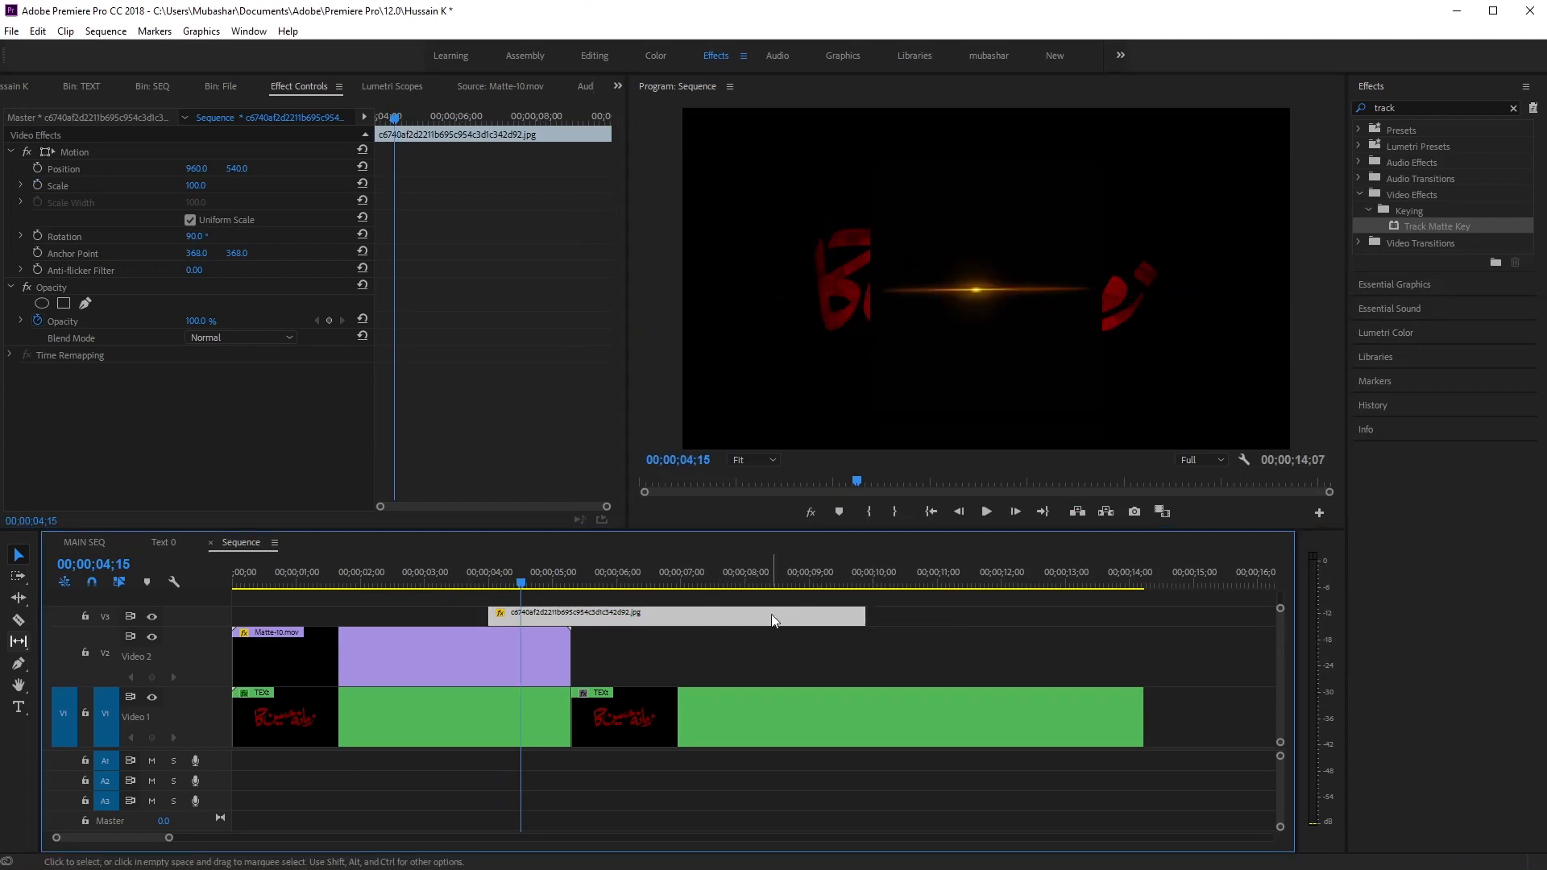
Step: Set the flare's blend mode to Screen and place it beneath the title's rightmost word, at position about 1423, 680
{"action": "left_click", "coordinate": [959, 301]}
{"action": "left_click_drag", "start_coordinate": [948, 278], "coordinate": [954, 327]}
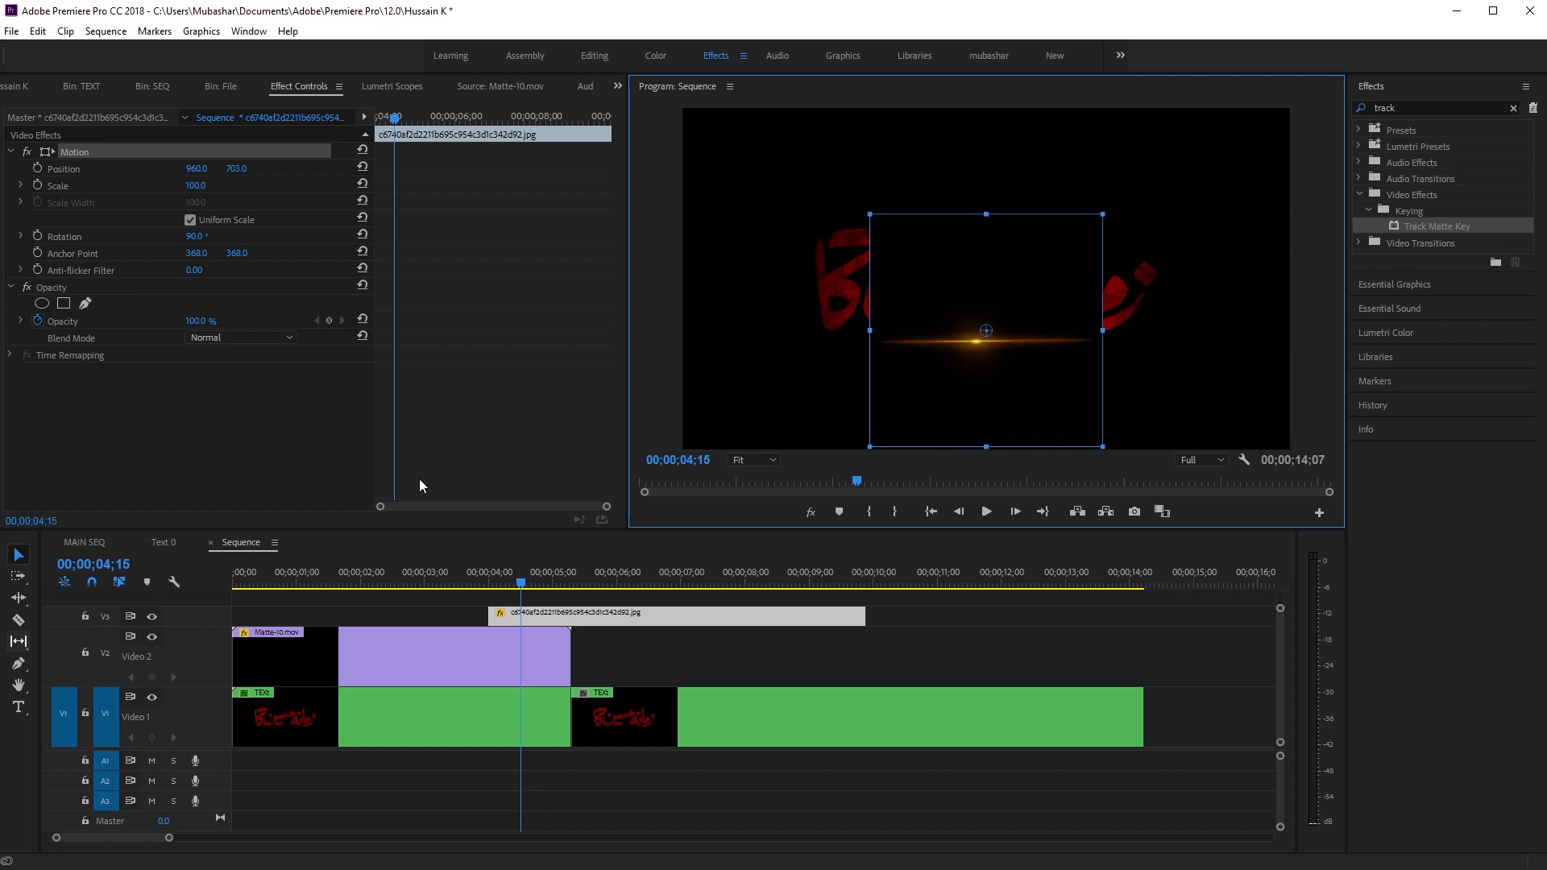
{"action": "left_click", "coordinate": [235, 339]}
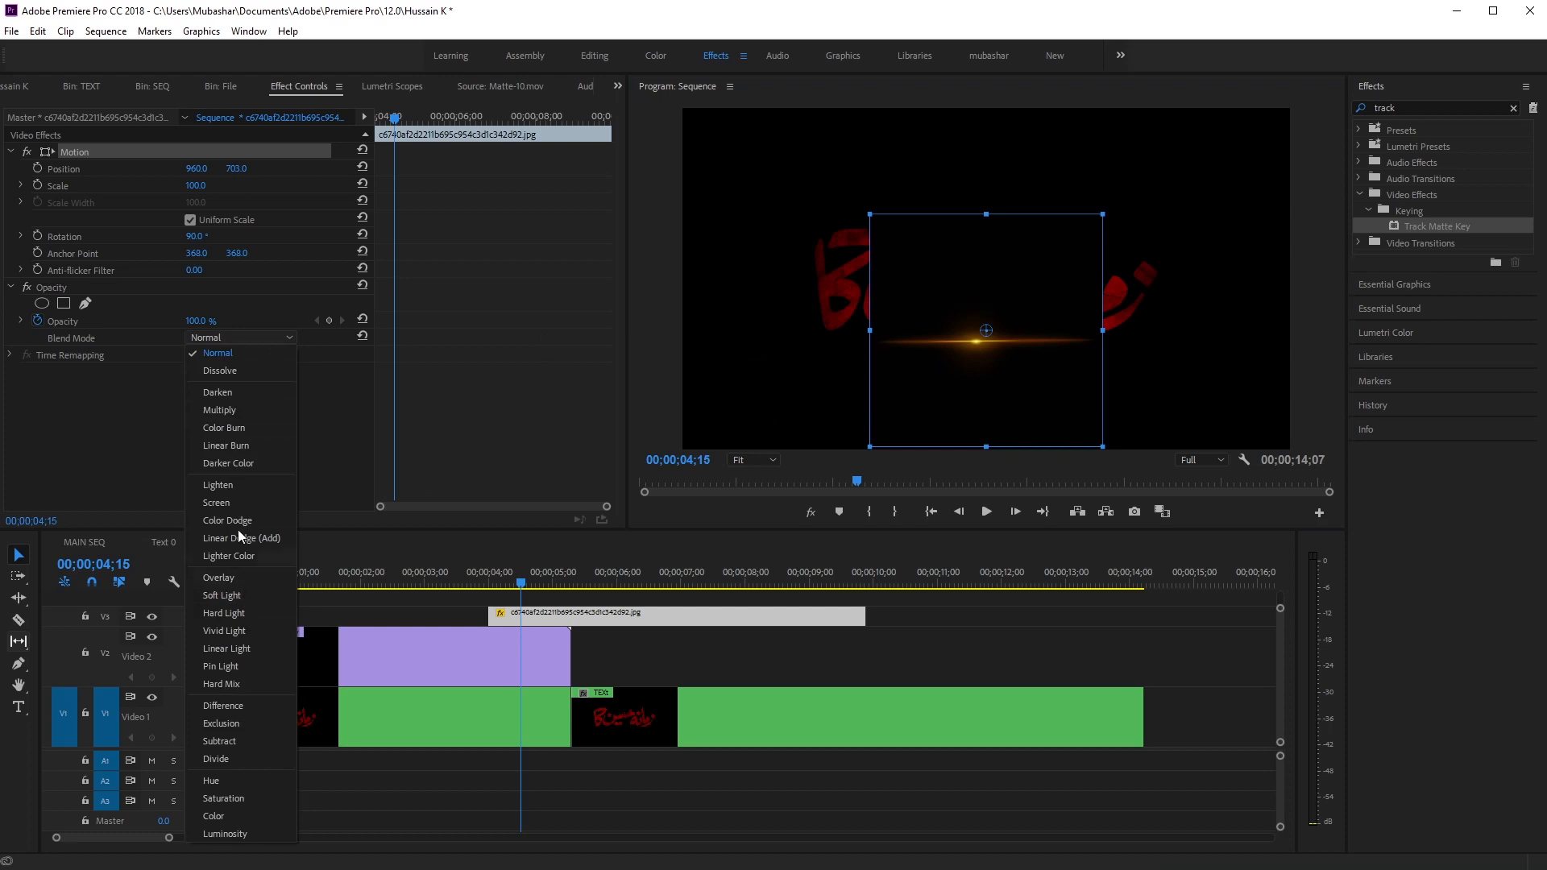
{"action": "left_click", "coordinate": [238, 503]}
{"action": "left_click_drag", "start_coordinate": [971, 348], "coordinate": [1114, 335]}
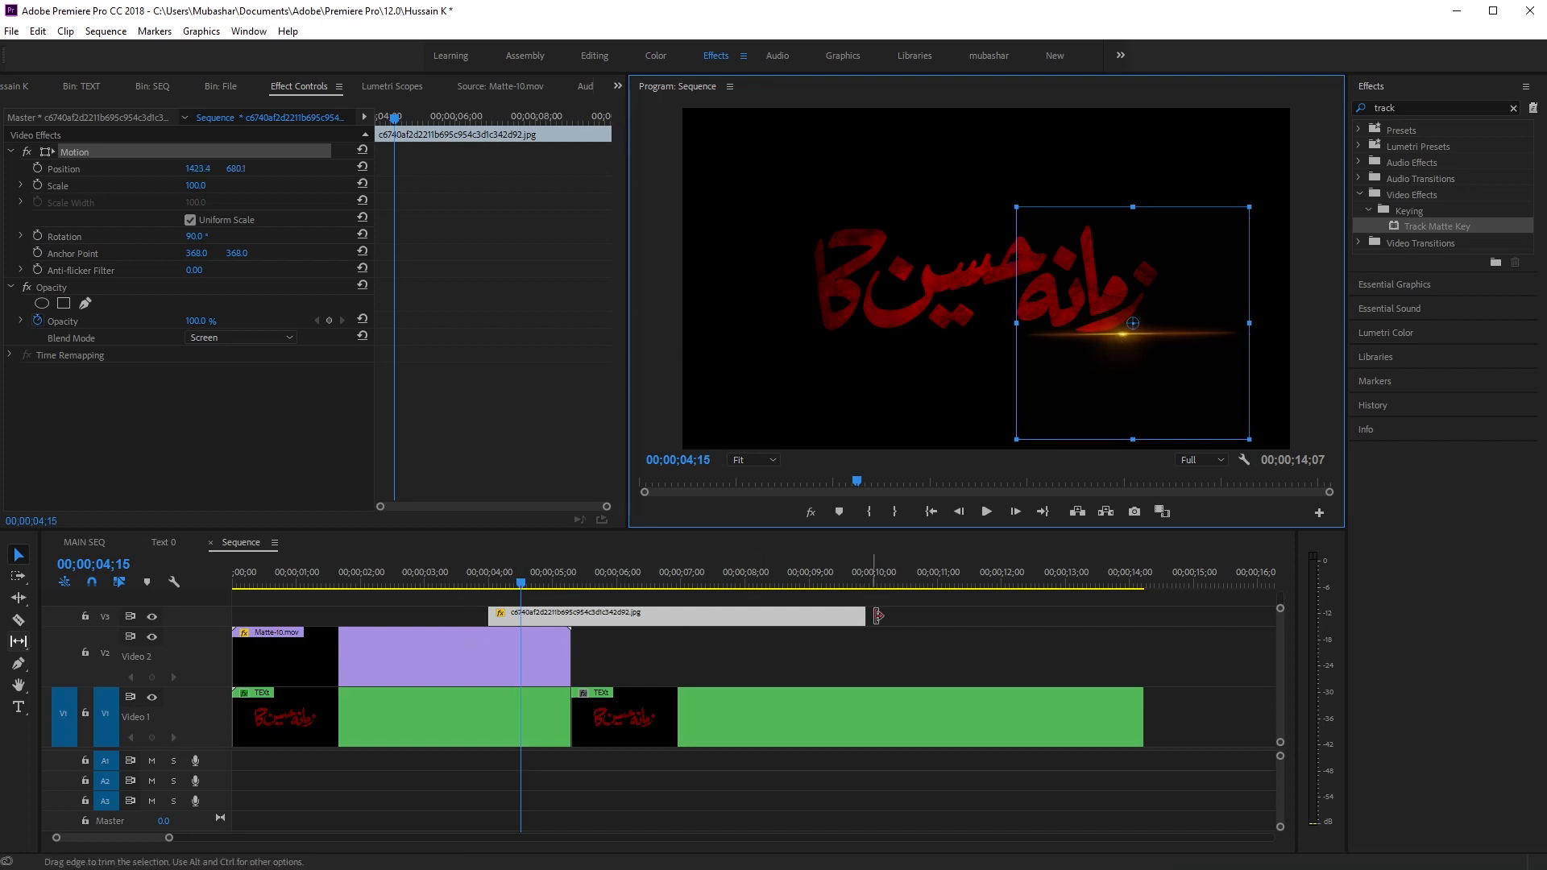
Step: Trim the flare clip's end to about 09;22 and add Position and Opacity keyframes at 04;15
{"action": "mouse_move", "coordinate": [866, 616]}
{"action": "left_mouse_down"}
{"action": "mouse_move", "coordinate": [890, 612]}
{"action": "mouse_move", "coordinate": [856, 614]}
{"action": "left_mouse_up"}
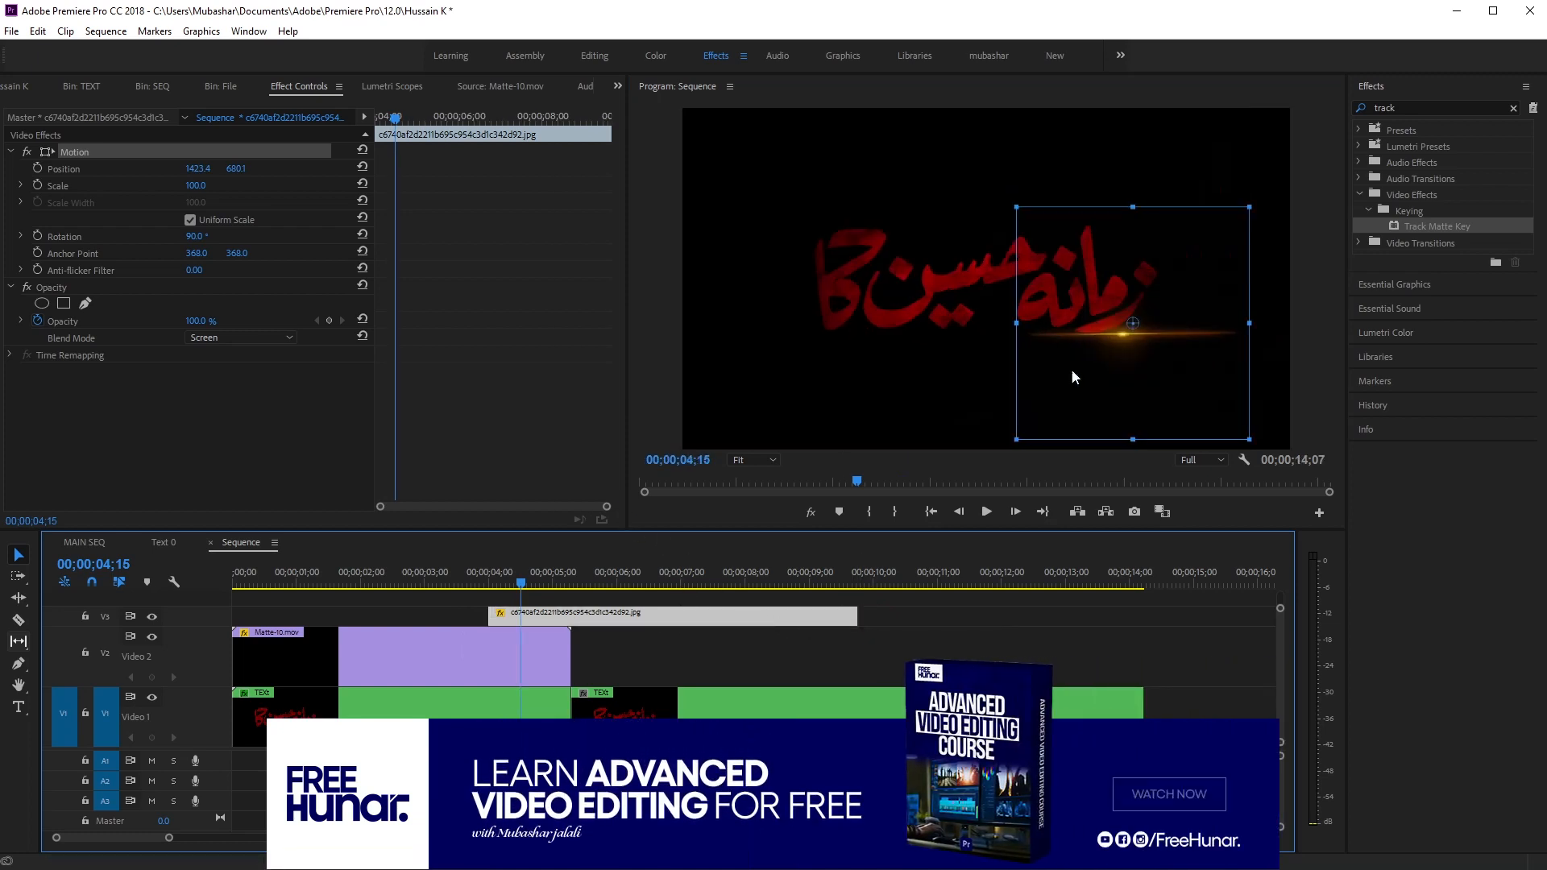
{"action": "left_click", "coordinate": [36, 166]}
{"action": "left_click", "coordinate": [35, 165]}
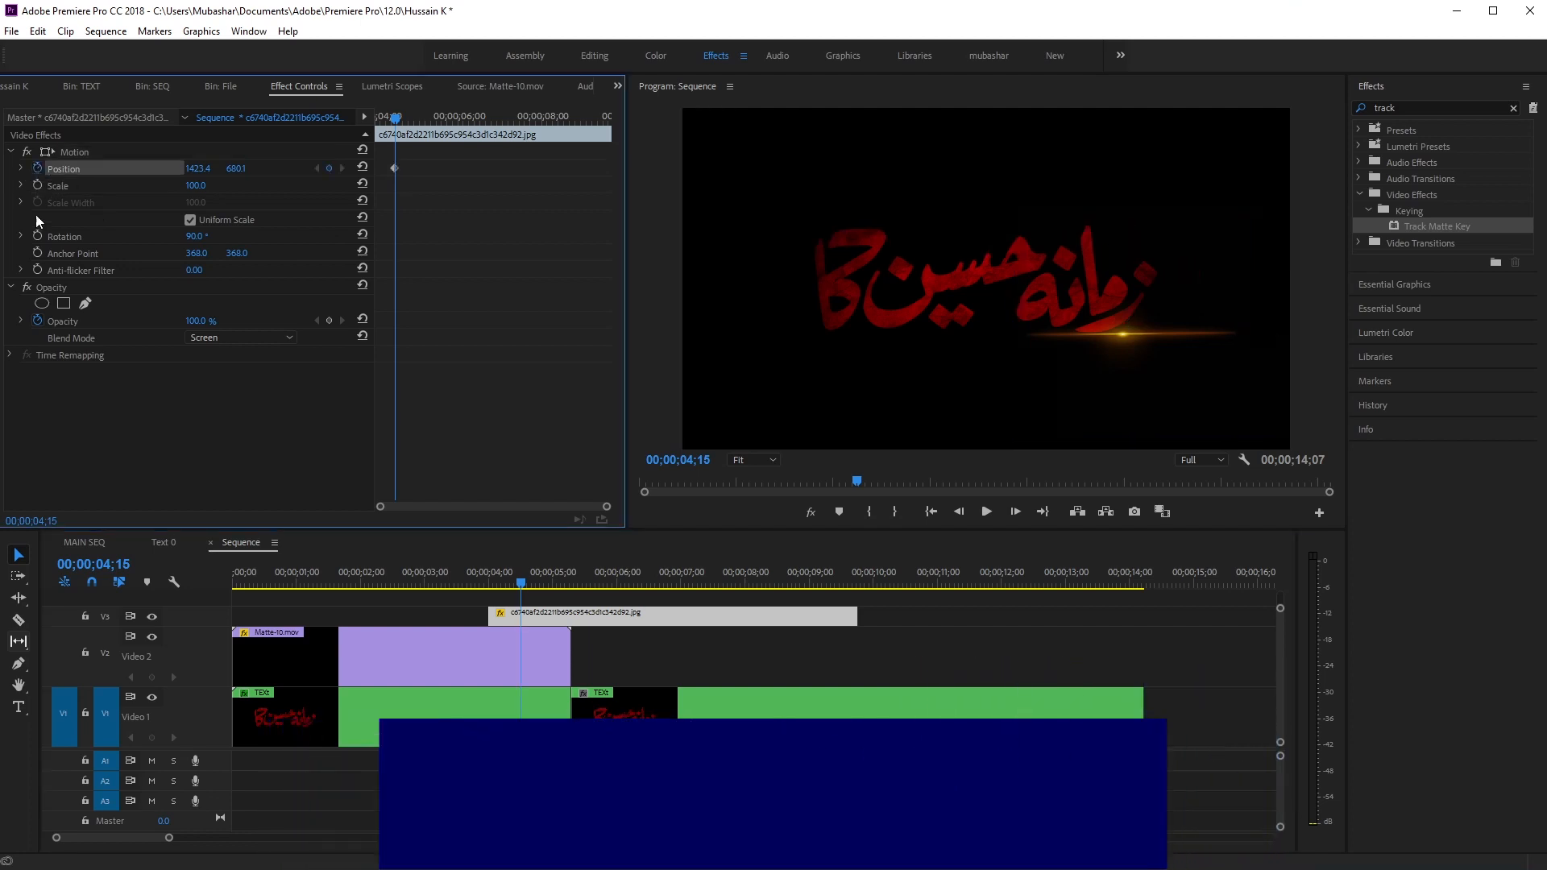
{"action": "left_click", "coordinate": [34, 320]}
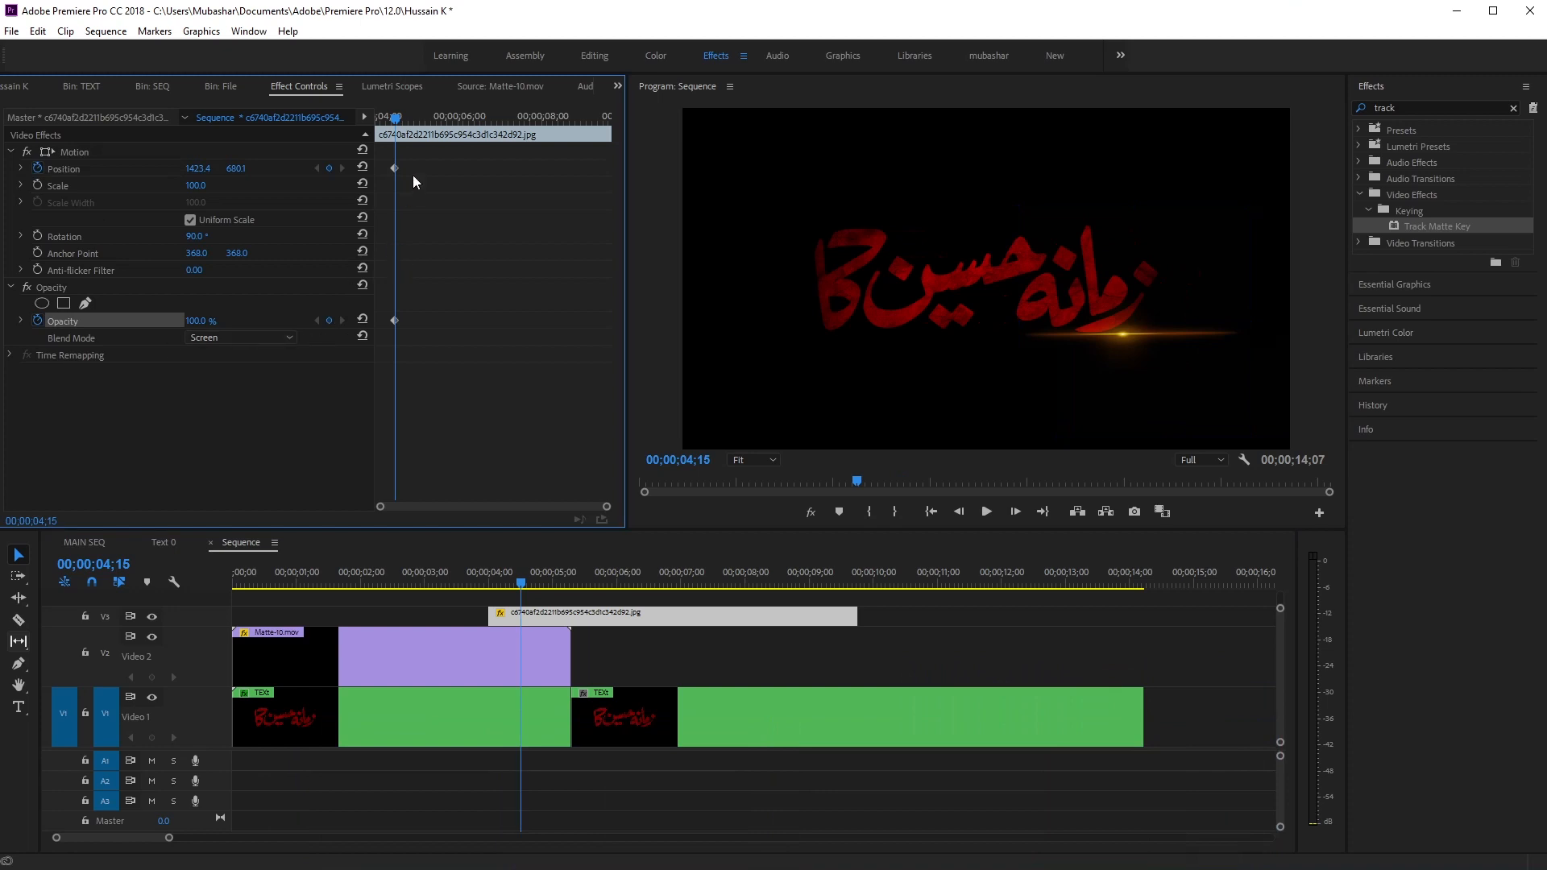
{"action": "left_click_drag", "start_coordinate": [419, 158], "coordinate": [390, 330]}
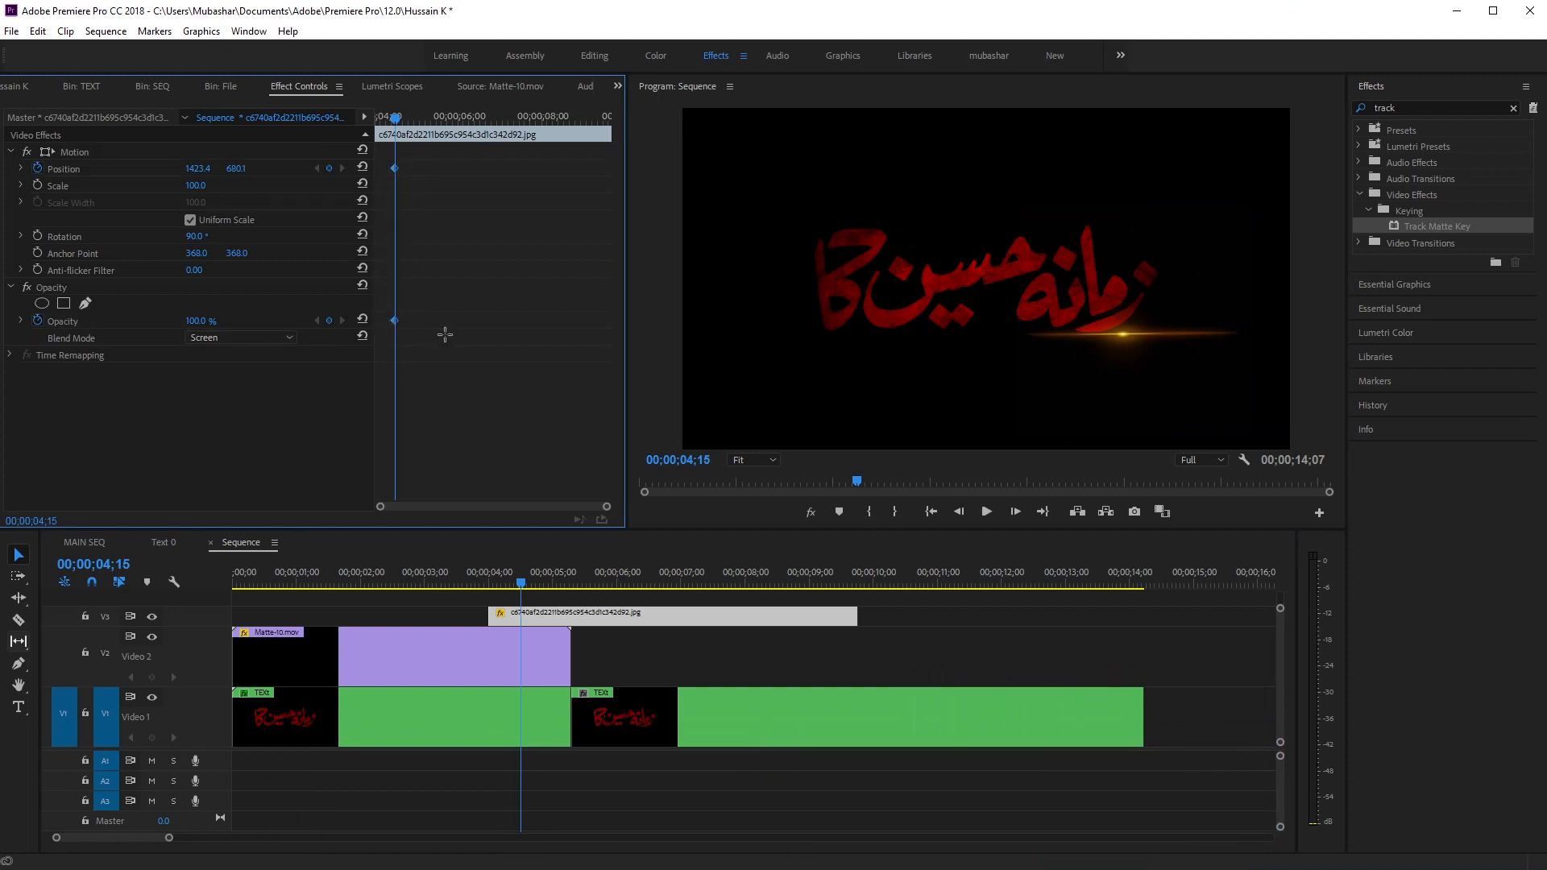
Step: Set the flare's Opacity keyframe to 0% and move the Position and Opacity keyframes to the start of the clip
{"action": "left_click", "coordinate": [194, 321]}
{"action": "type", "text": "0"}
{"action": "key", "text": "Return"}
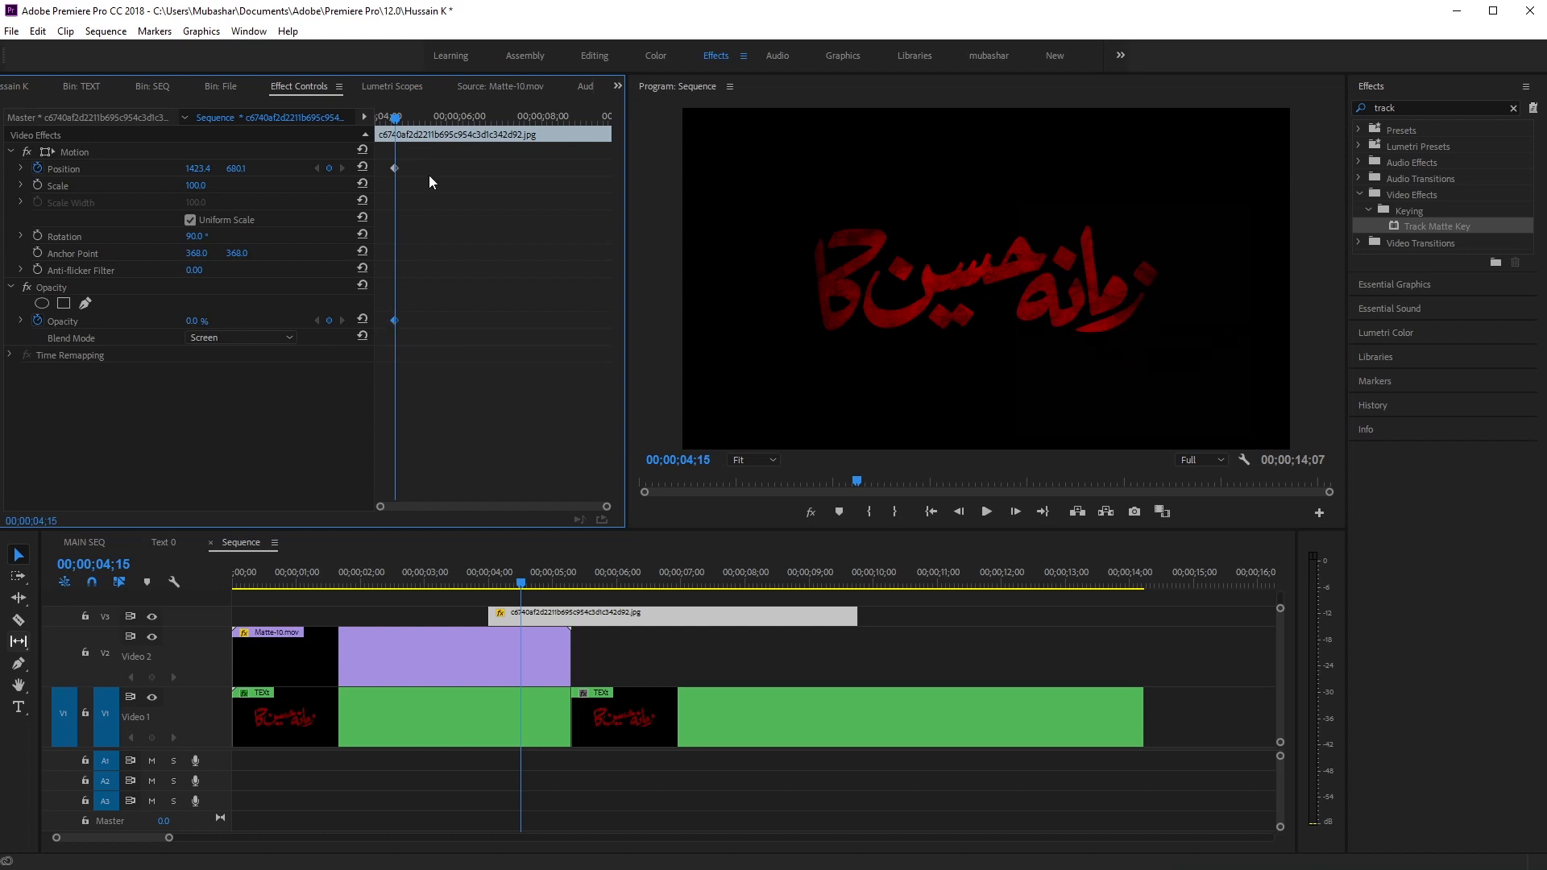
{"action": "left_click_drag", "start_coordinate": [393, 321], "coordinate": [372, 322]}
Step: Add an Opacity keyframe of 100% to the flare at 04;12
{"action": "left_click_drag", "start_coordinate": [395, 121], "coordinate": [394, 121]}
{"action": "left_click_drag", "start_coordinate": [392, 120], "coordinate": [390, 121]}
{"action": "left_click", "coordinate": [196, 321]}
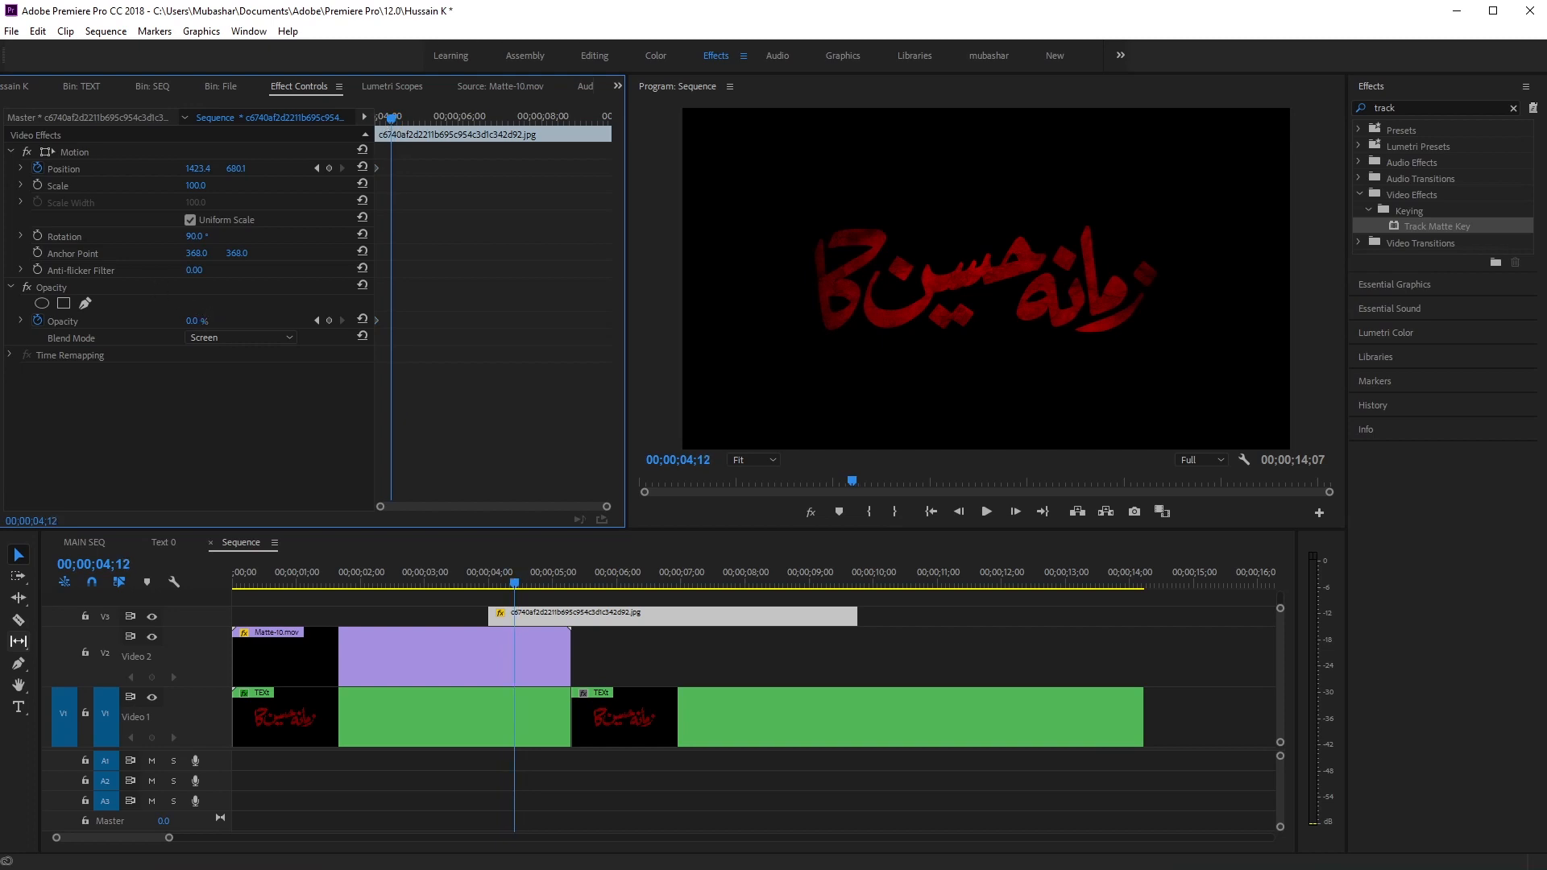
{"action": "type", "text": "100"}
{"action": "key", "text": "Return"}
Step: Keyframe the flare's position at about 507, 675 under the title's left end, and move that keyframe to the end of the clip
{"action": "left_click_drag", "start_coordinate": [392, 121], "coordinate": [589, 147]}
{"action": "left_click", "coordinate": [1102, 348]}
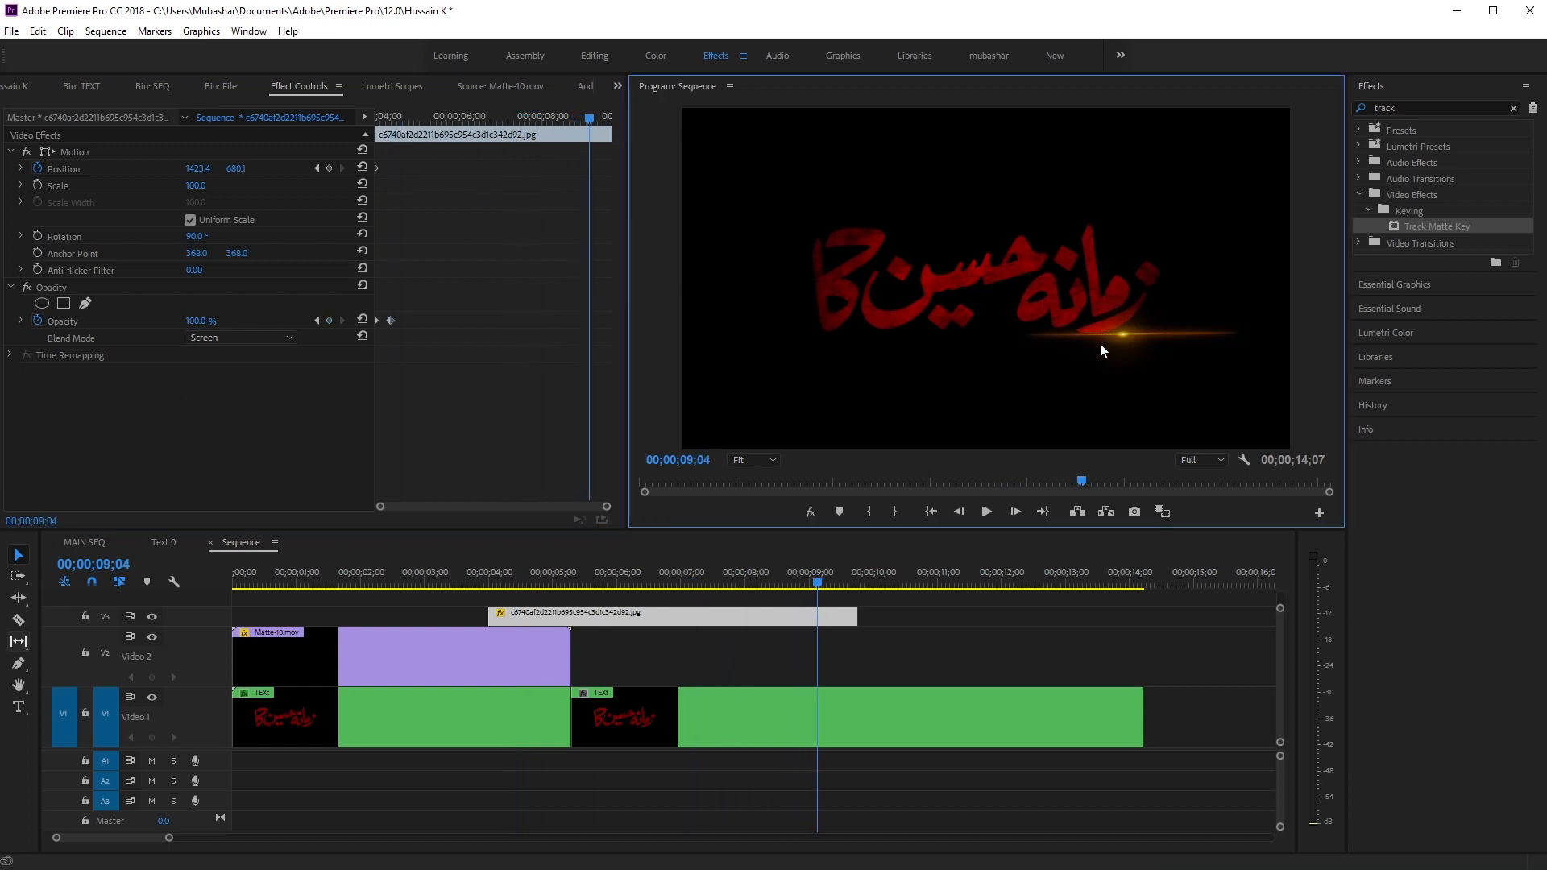
{"action": "double_click", "coordinate": [1100, 341]}
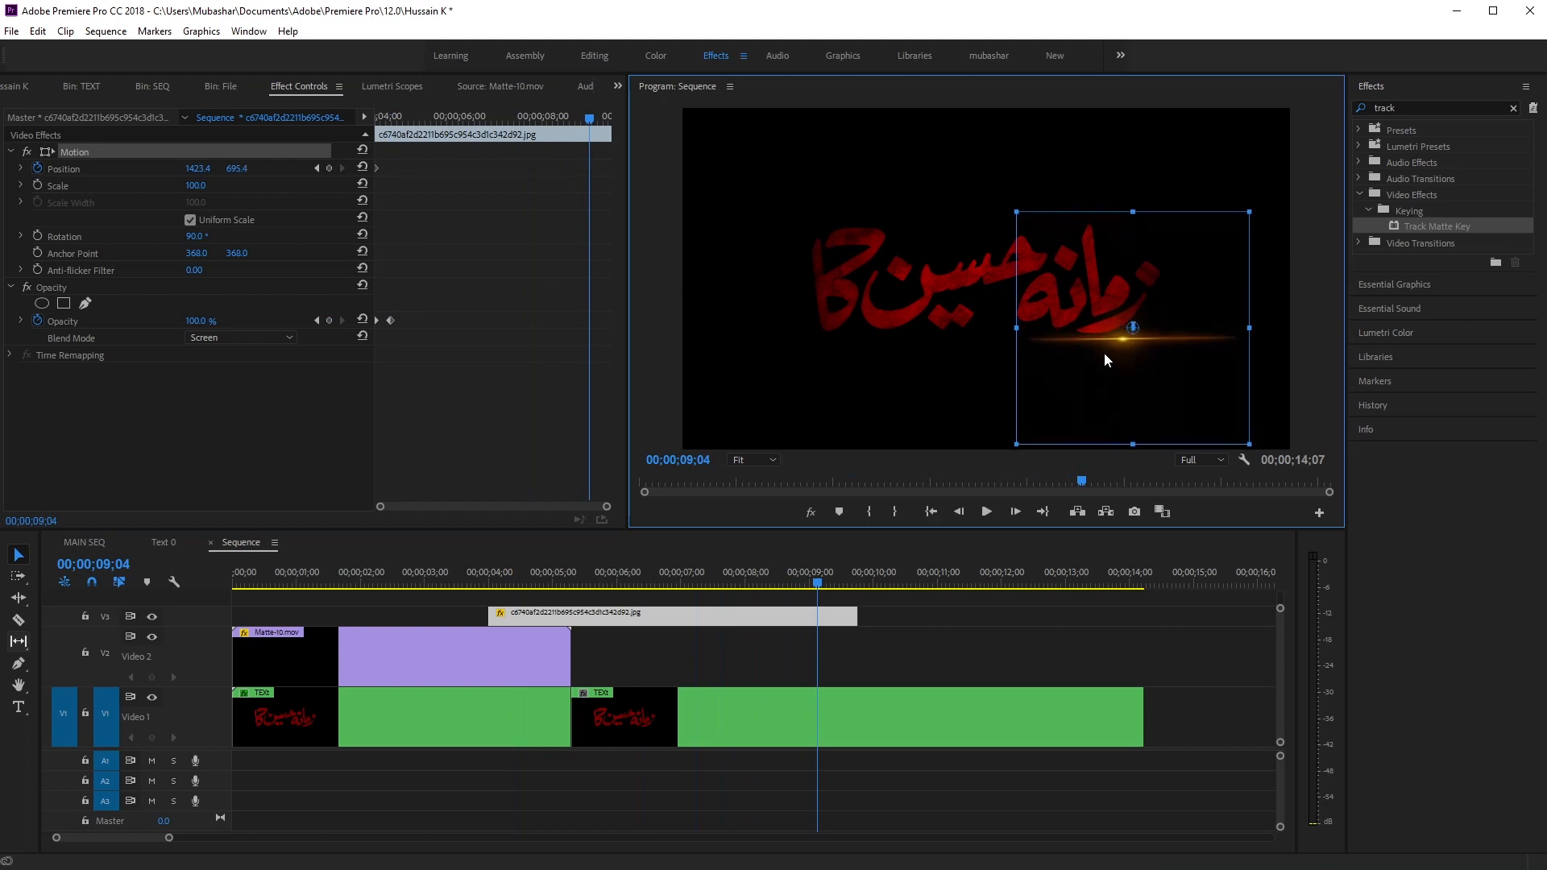
{"action": "left_click_drag", "start_coordinate": [1106, 348], "coordinate": [778, 380]}
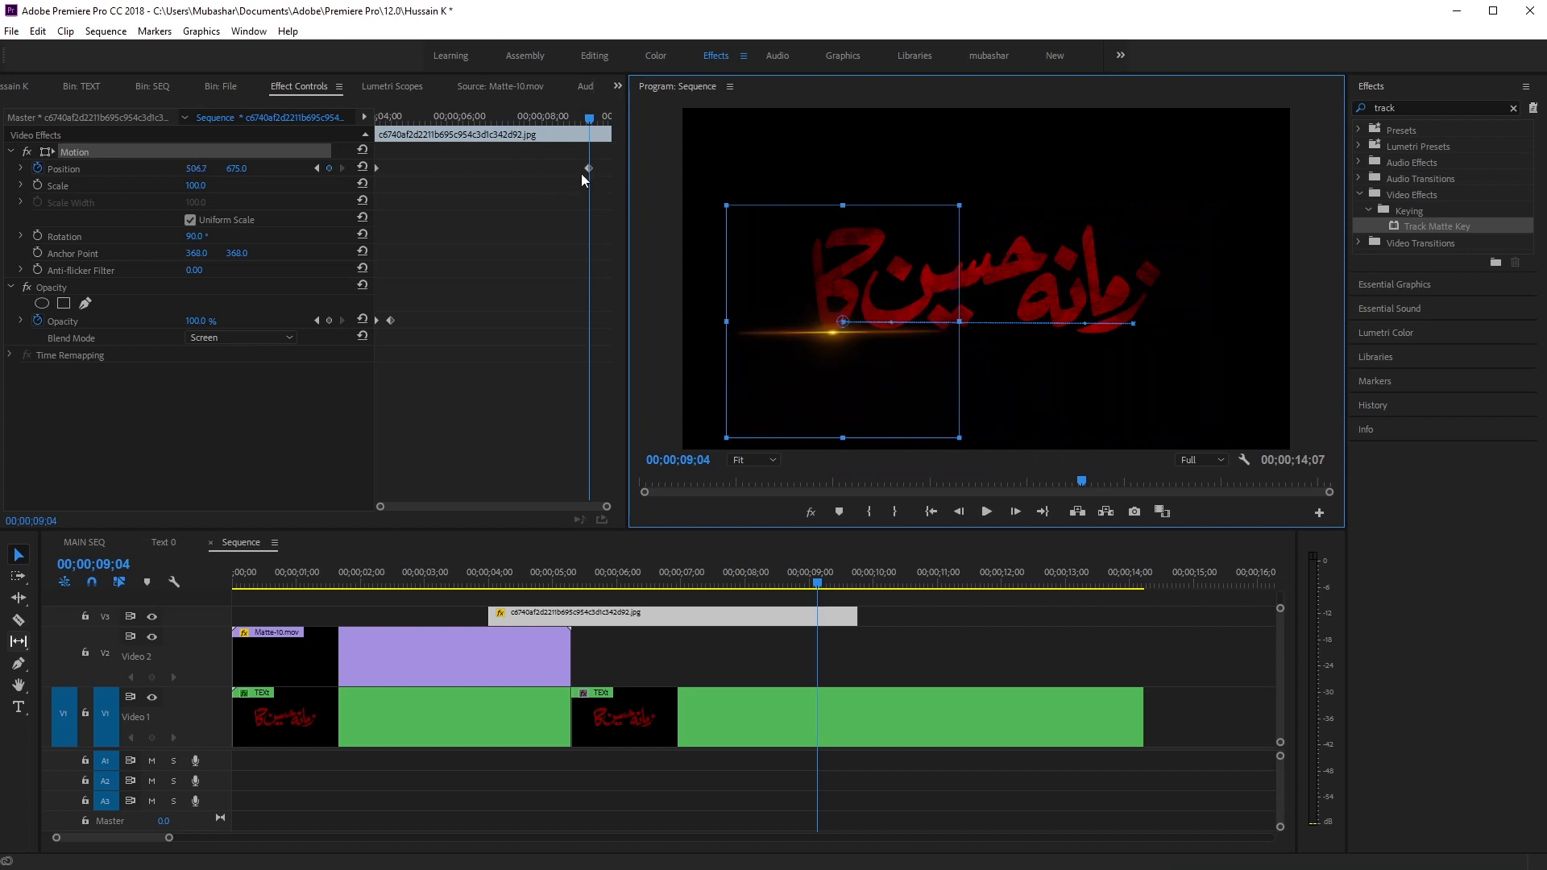
{"action": "left_click_drag", "start_coordinate": [588, 168], "coordinate": [678, 171]}
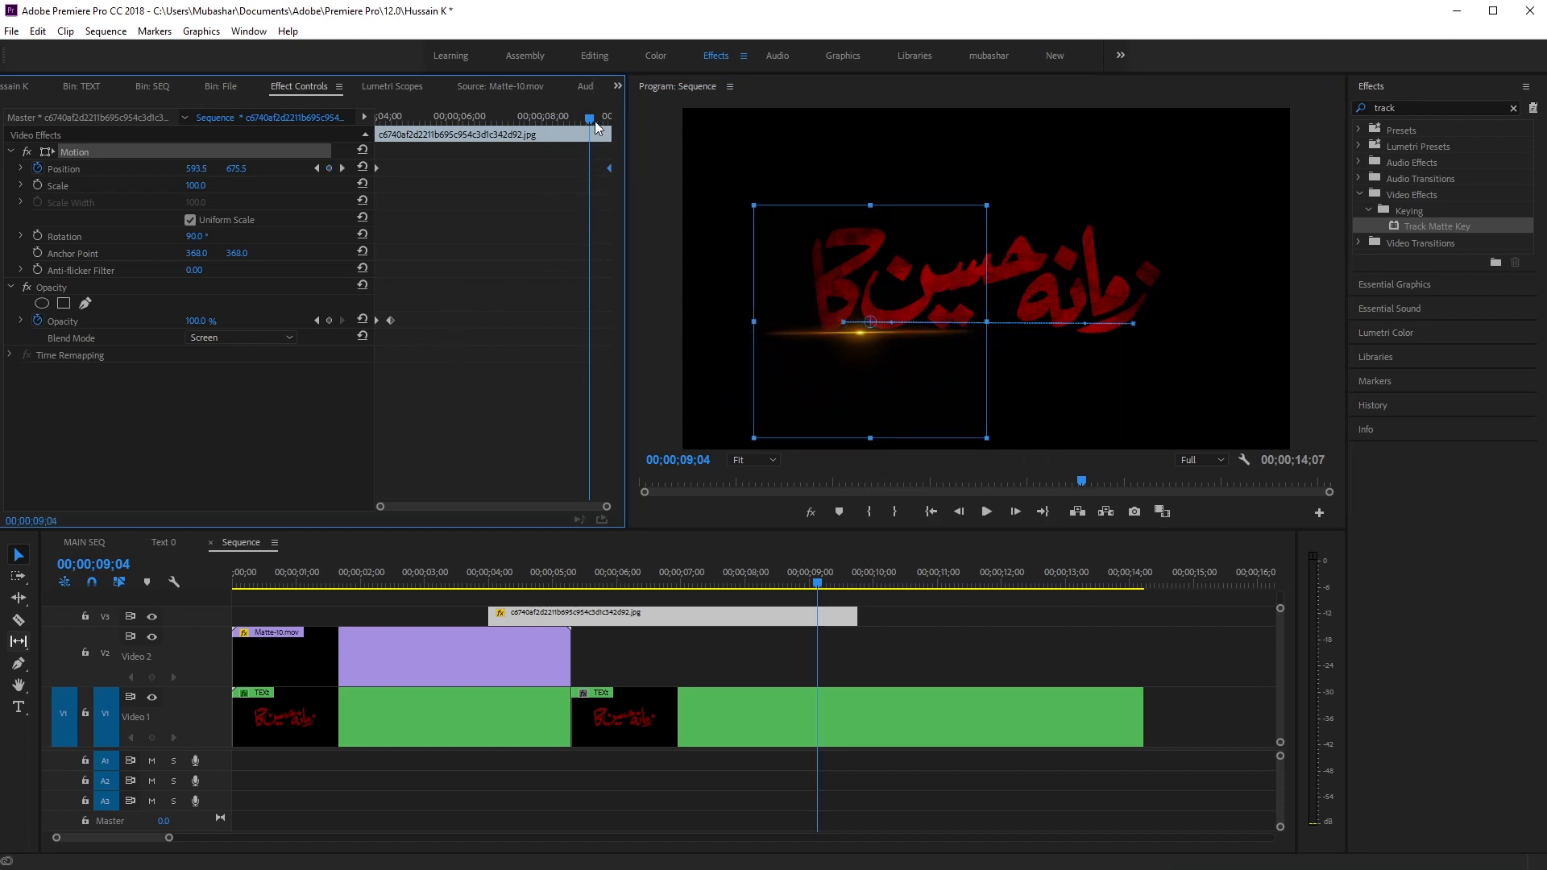
Step: Go to 05;03 with the flare clip selected and expand video track 3 to show its thumbnail
{"action": "left_click_drag", "start_coordinate": [596, 127], "coordinate": [602, 125]}
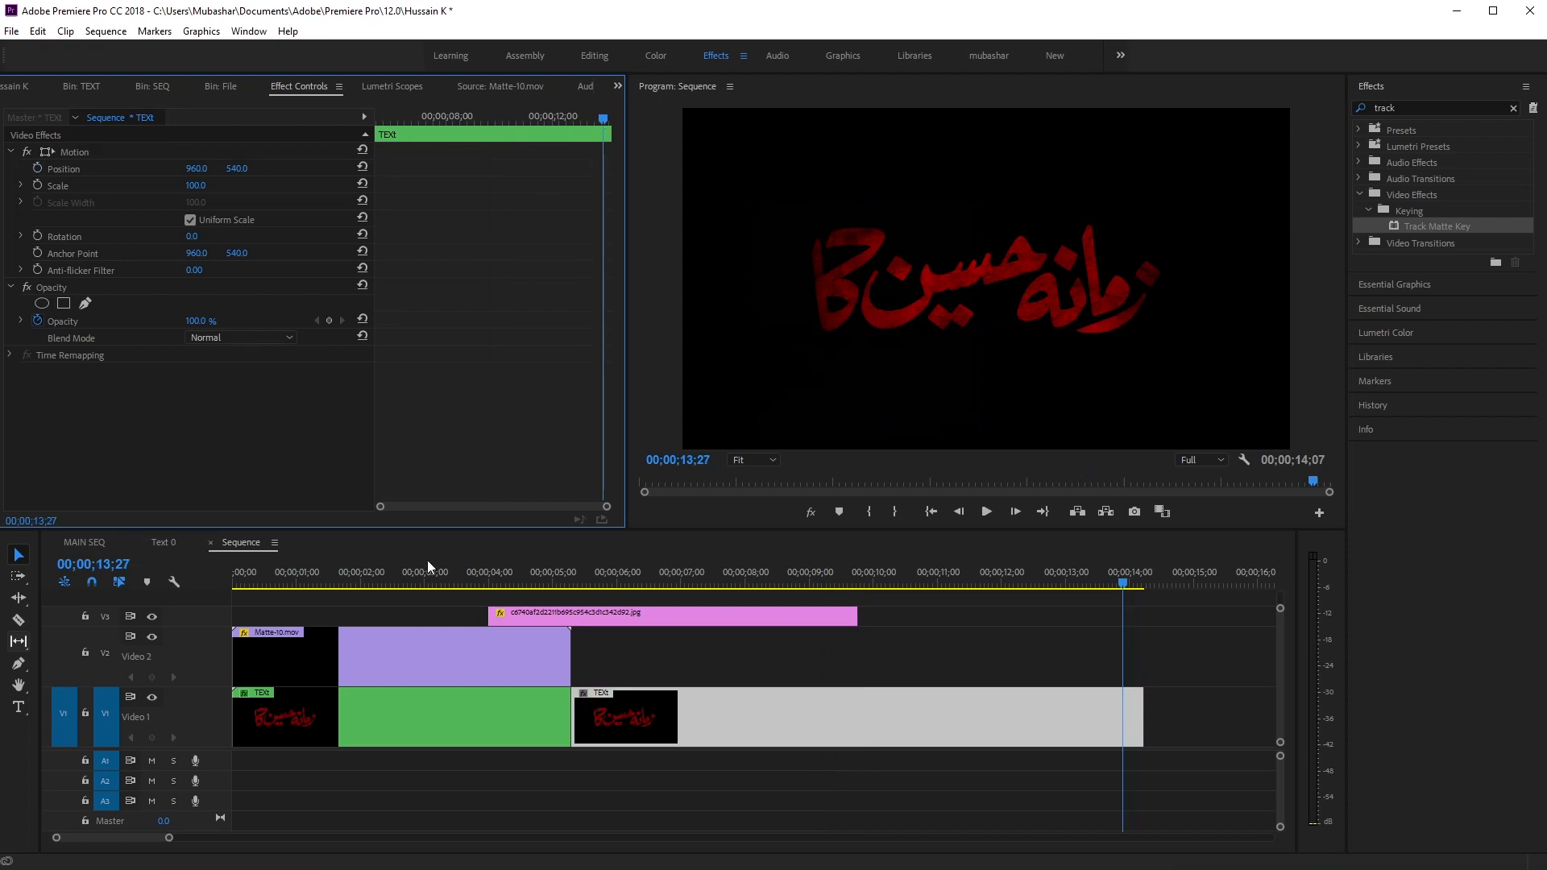
{"action": "left_click", "coordinate": [562, 574]}
{"action": "left_click", "coordinate": [601, 627]}
{"action": "left_click", "coordinate": [621, 615]}
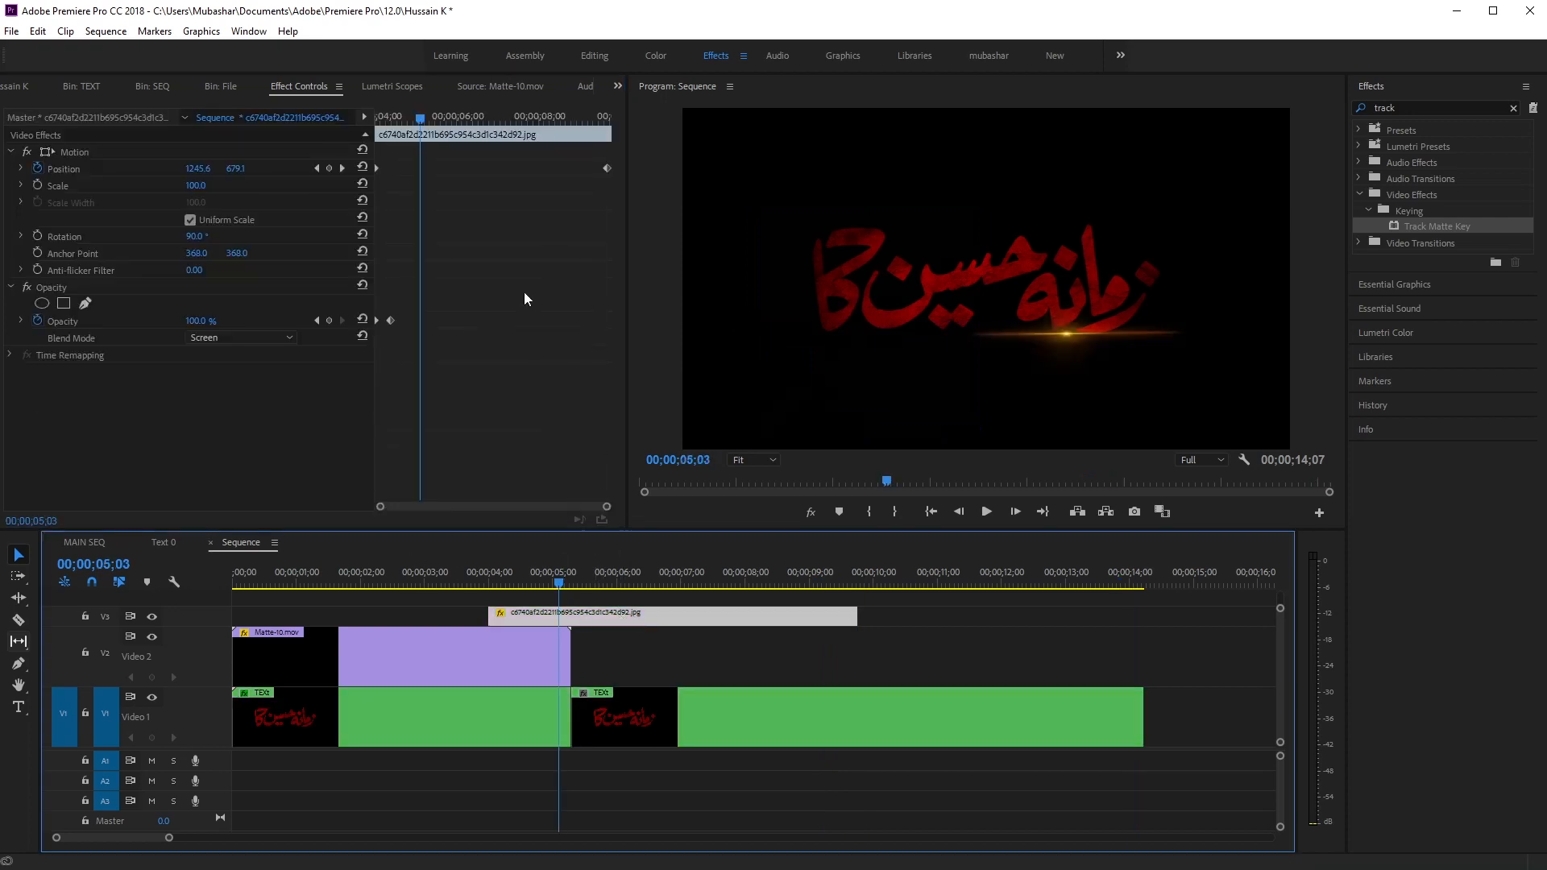
{"action": "double_click", "coordinate": [195, 612]}
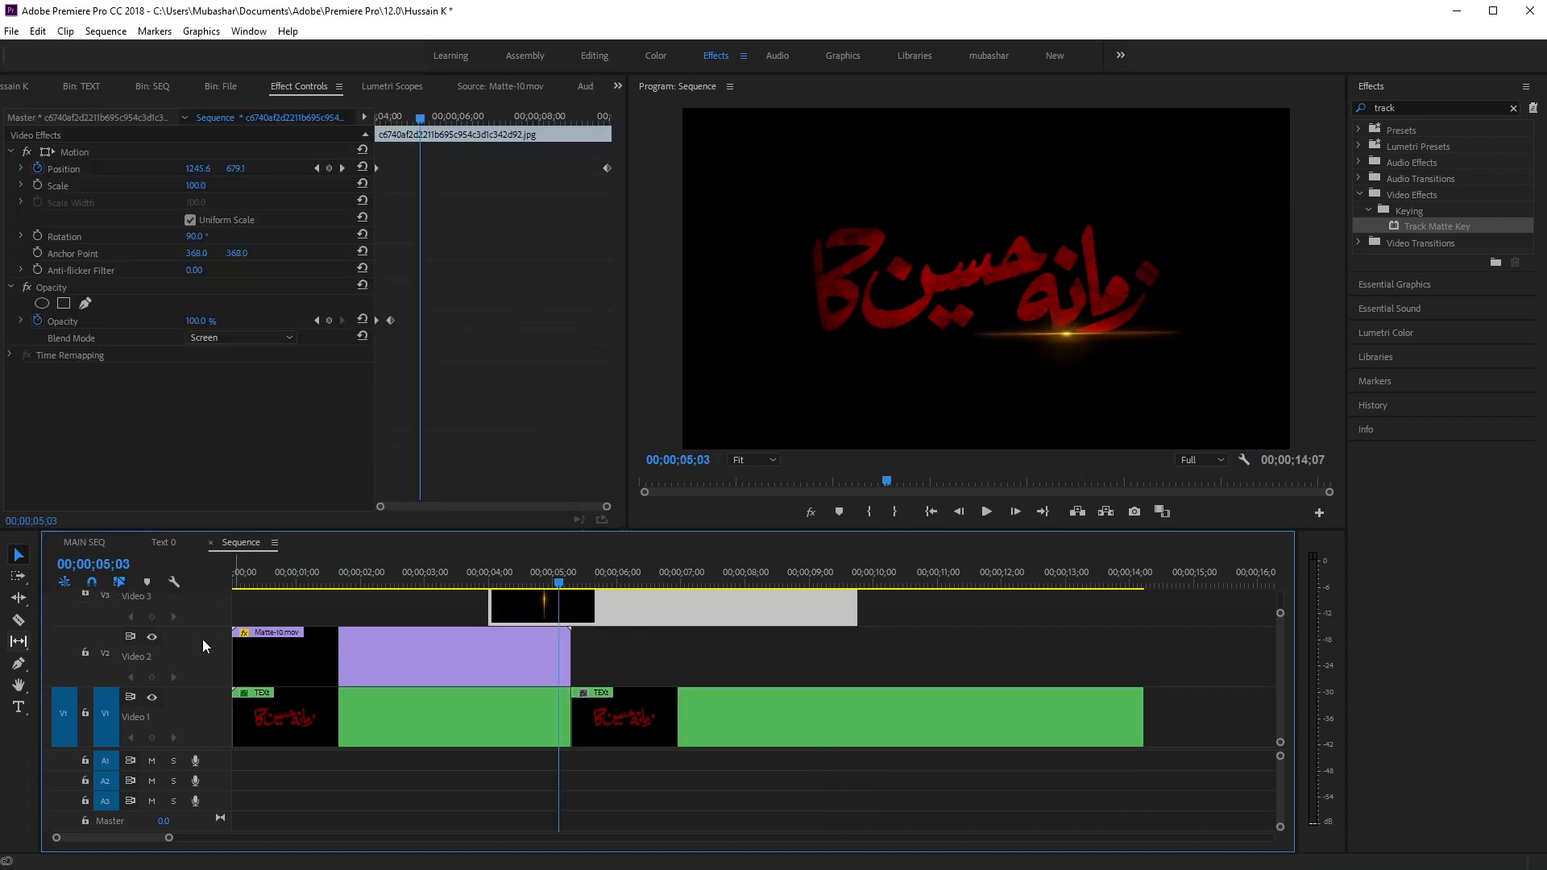
{"action": "scroll", "coordinate": [220, 793], "scroll_direction": "up", "scroll_amount": 2}
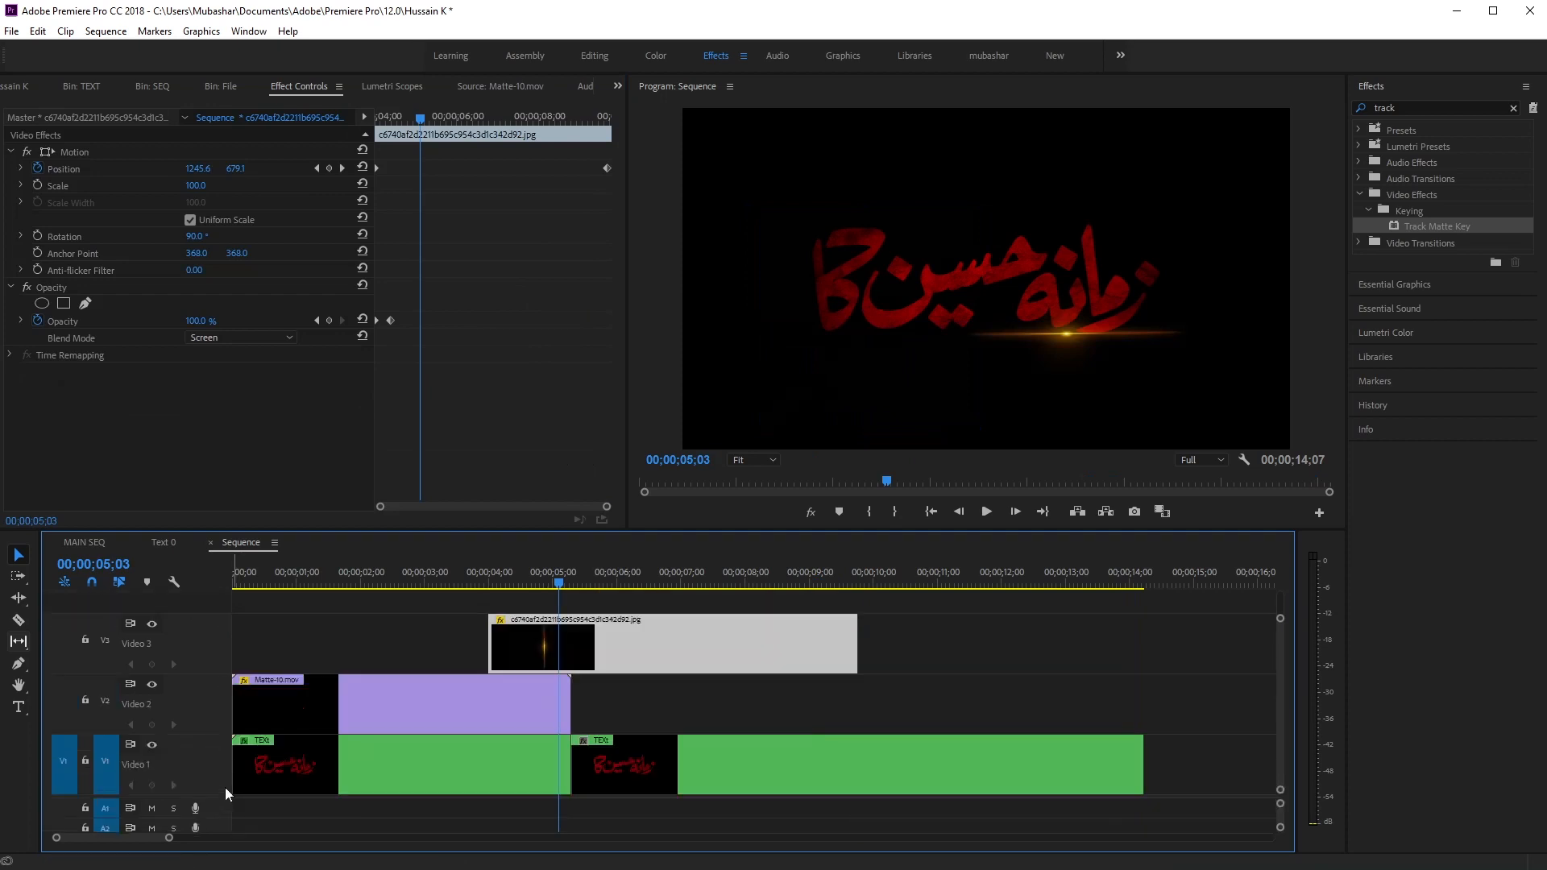
Step: Add a 100% Opacity keyframe to the flare at 06;21 and move it near the clip's end
{"action": "left_click_drag", "start_coordinate": [443, 118], "coordinate": [486, 138]}
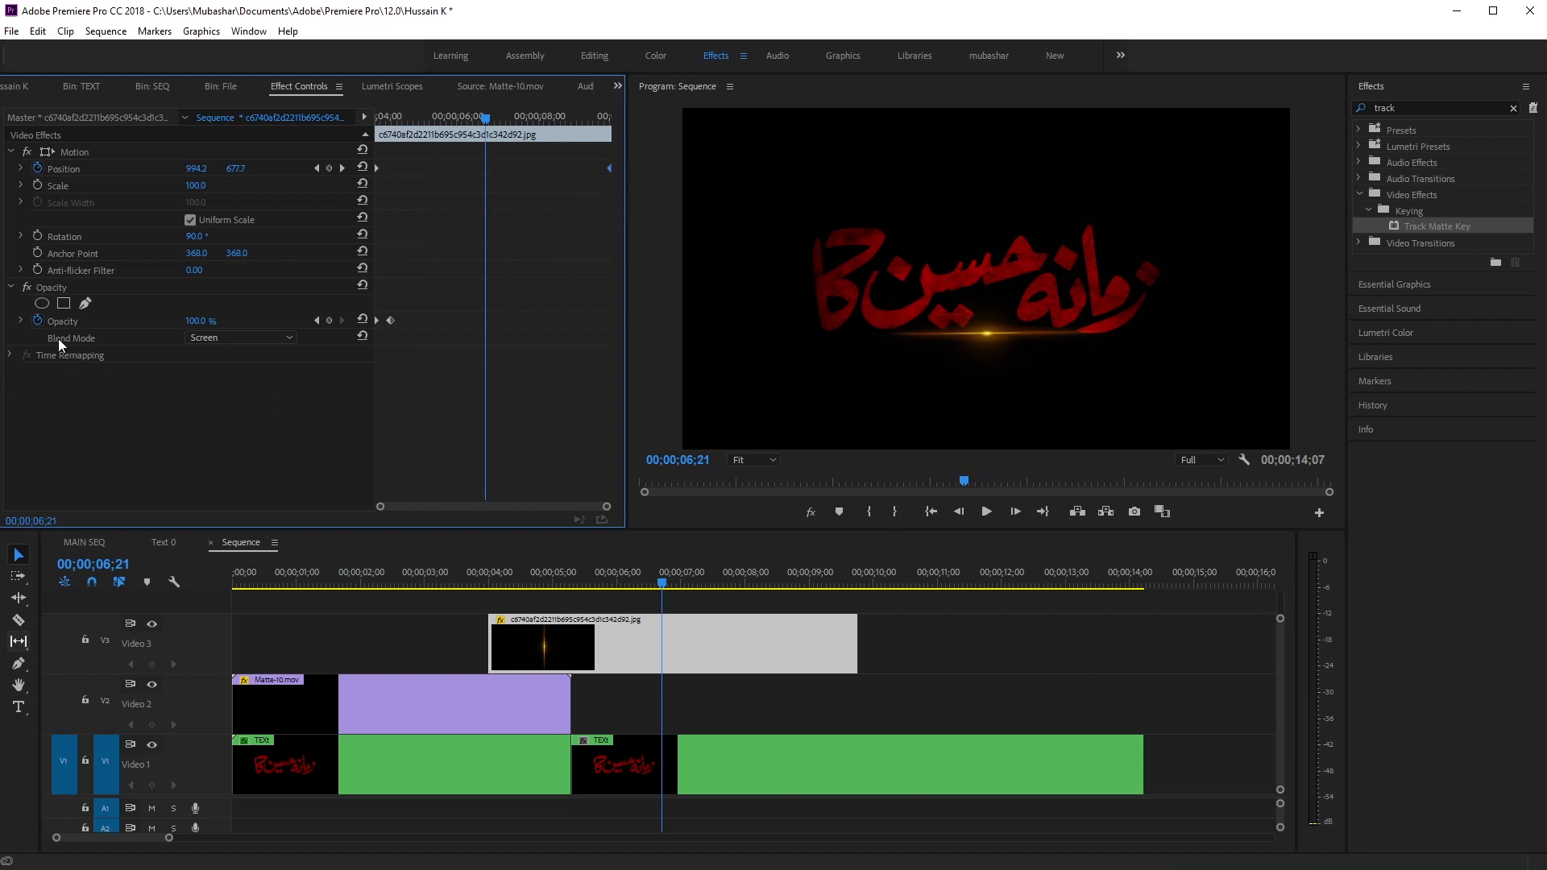
{"action": "left_click", "coordinate": [330, 321]}
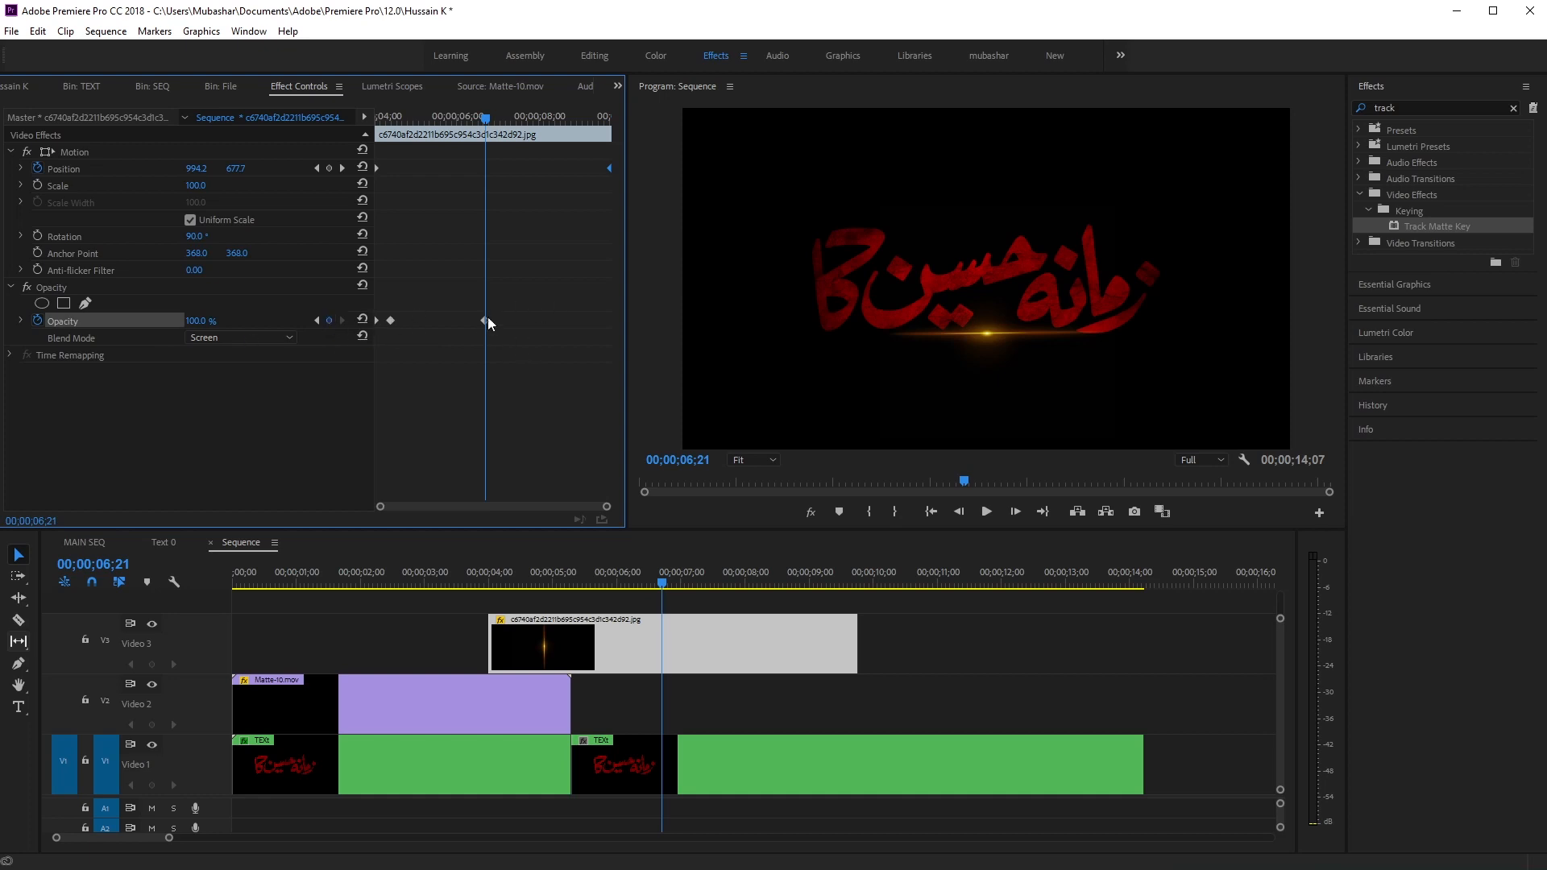
{"action": "left_click_drag", "start_coordinate": [485, 319], "coordinate": [574, 319]}
Step: Add a 0% Opacity keyframe at the end of the flare clip and shift the 100% keyframe to just before it
{"action": "left_click", "coordinate": [592, 117]}
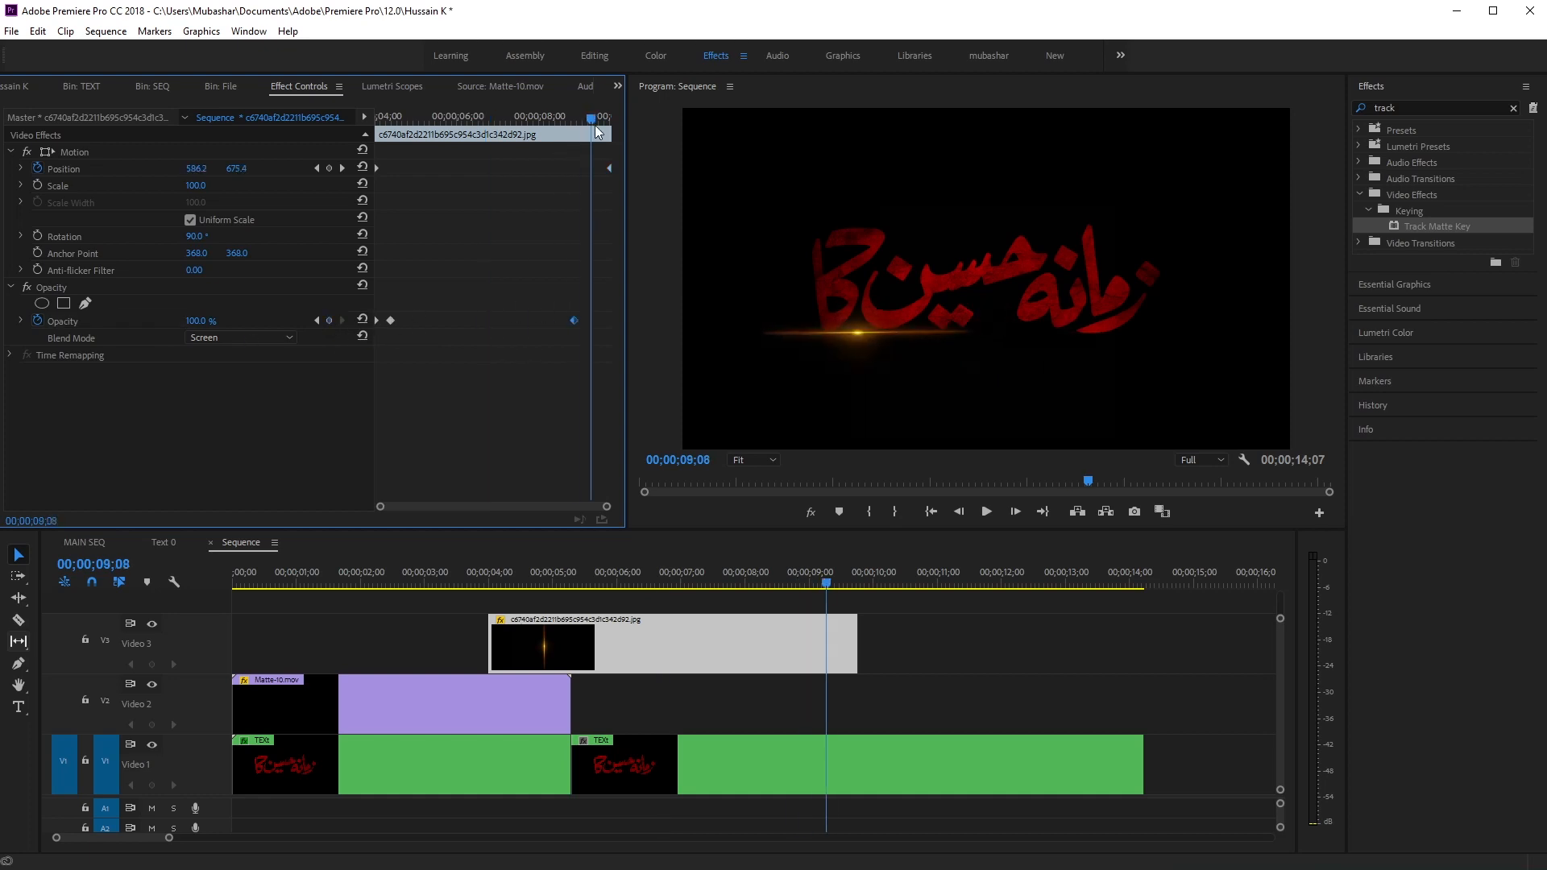
{"action": "left_click", "coordinate": [193, 321]}
{"action": "type", "text": "0"}
{"action": "key", "text": "Return"}
{"action": "left_click_drag", "start_coordinate": [555, 310], "coordinate": [621, 322]}
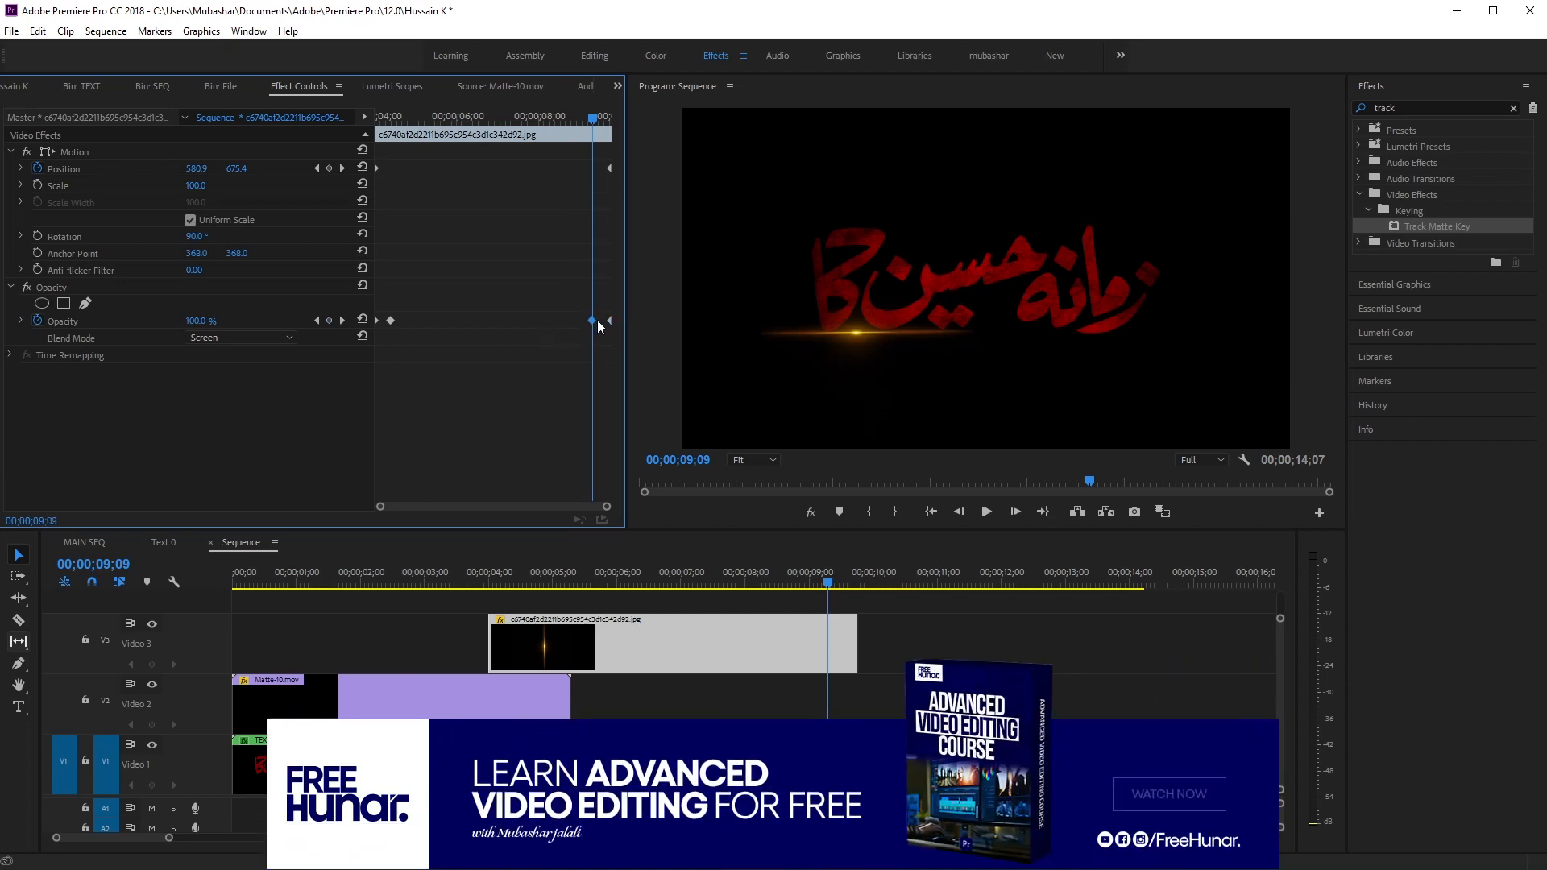
{"action": "left_click_drag", "start_coordinate": [598, 322], "coordinate": [603, 322]}
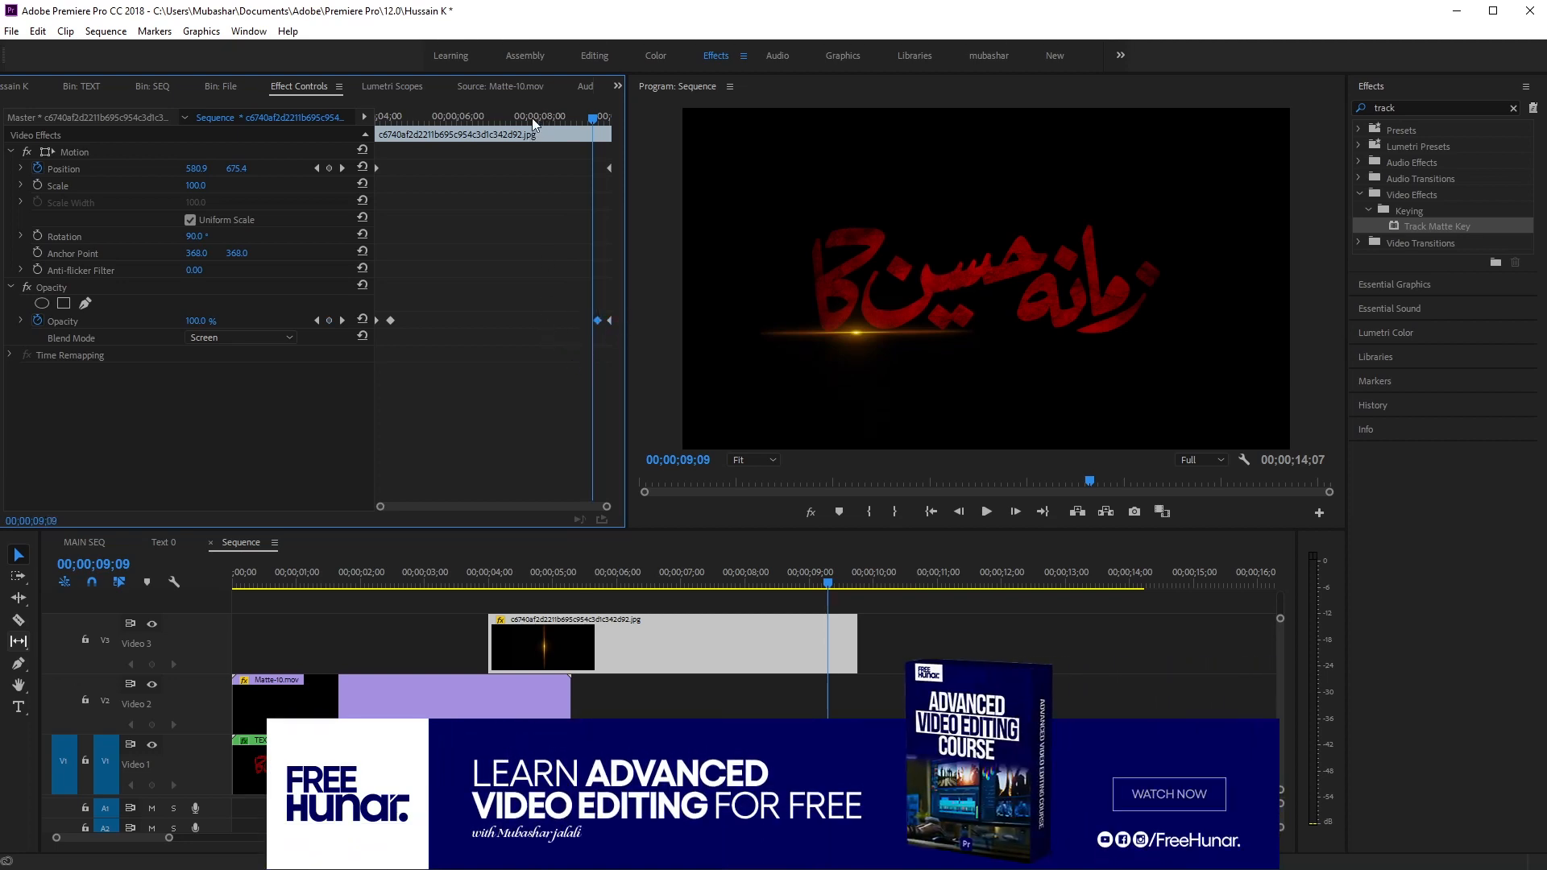
Step: Play the flare's sweep beneath the title and examine its movement and fade
{"action": "left_click_drag", "start_coordinate": [532, 117], "coordinate": [361, 111]}
{"action": "key", "text": "space"}
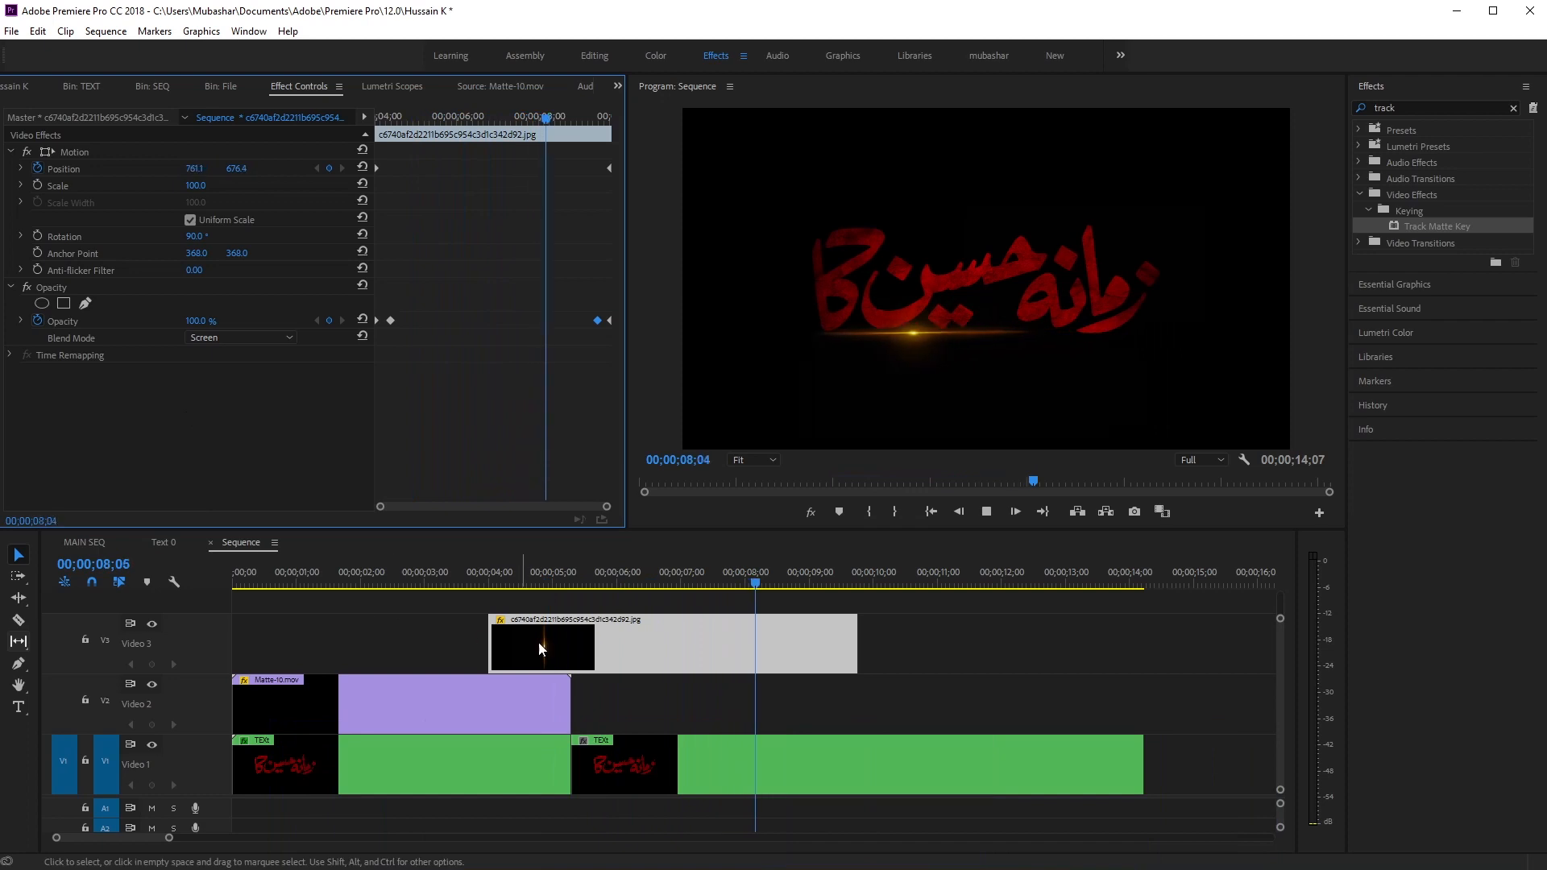
{"action": "left_click_drag", "start_coordinate": [688, 574], "coordinate": [478, 574]}
Step: Move the flare clip earlier on video track 3 to start at about 02;03, and scrub through the sequence to 08;07
{"action": "left_click_drag", "start_coordinate": [615, 634], "coordinate": [531, 633]}
{"action": "key", "text": "d"}
{"action": "left_click_drag", "start_coordinate": [451, 588], "coordinate": [535, 642]}
{"action": "left_click_drag", "start_coordinate": [206, 618], "coordinate": [762, 604]}
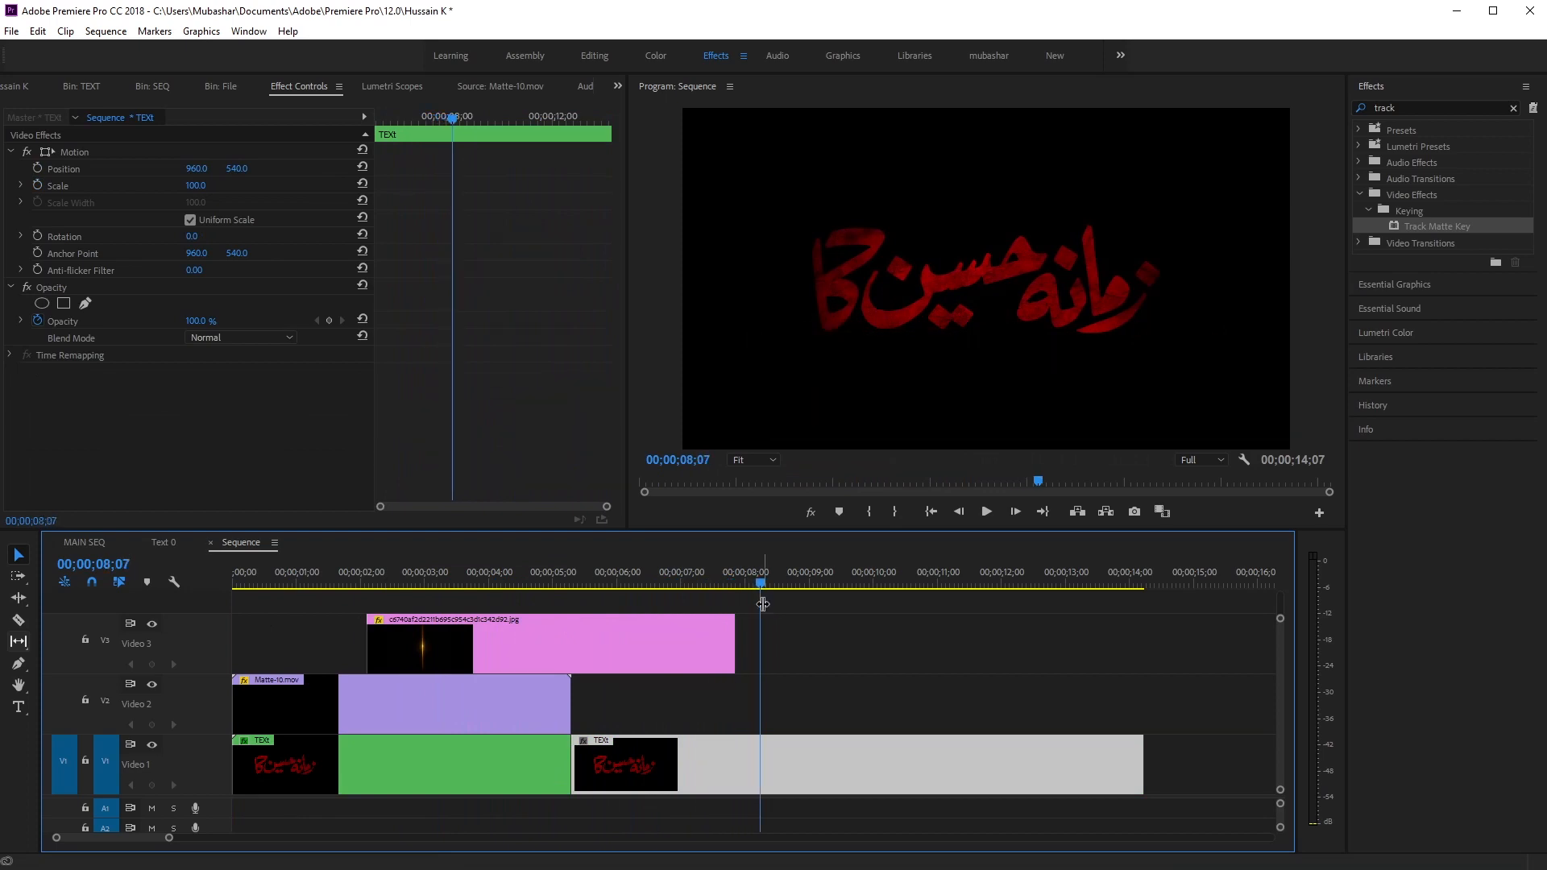